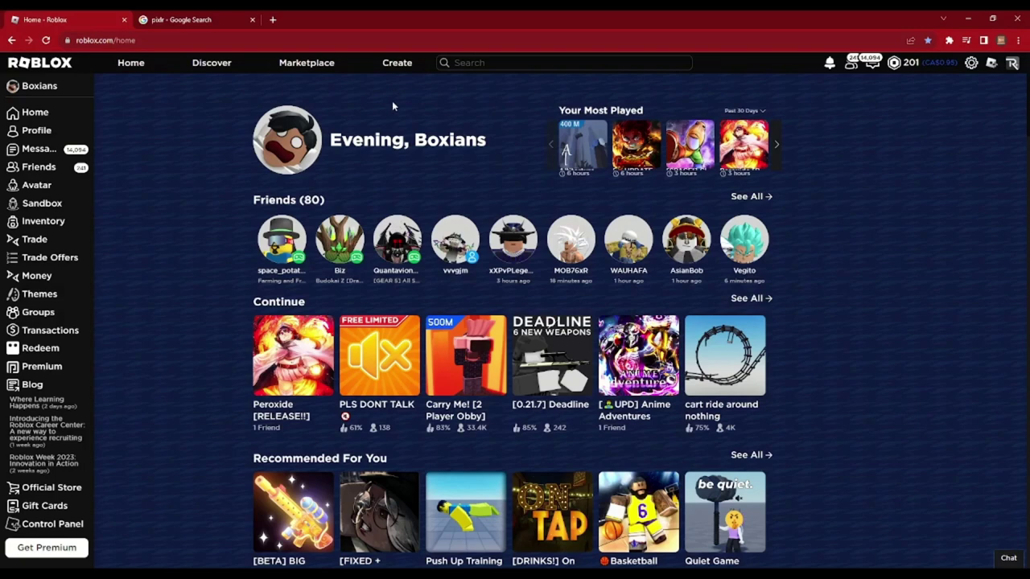
- Go to the Roblox Creator Hub and open the asset upload form for avatar items
click(395, 64)
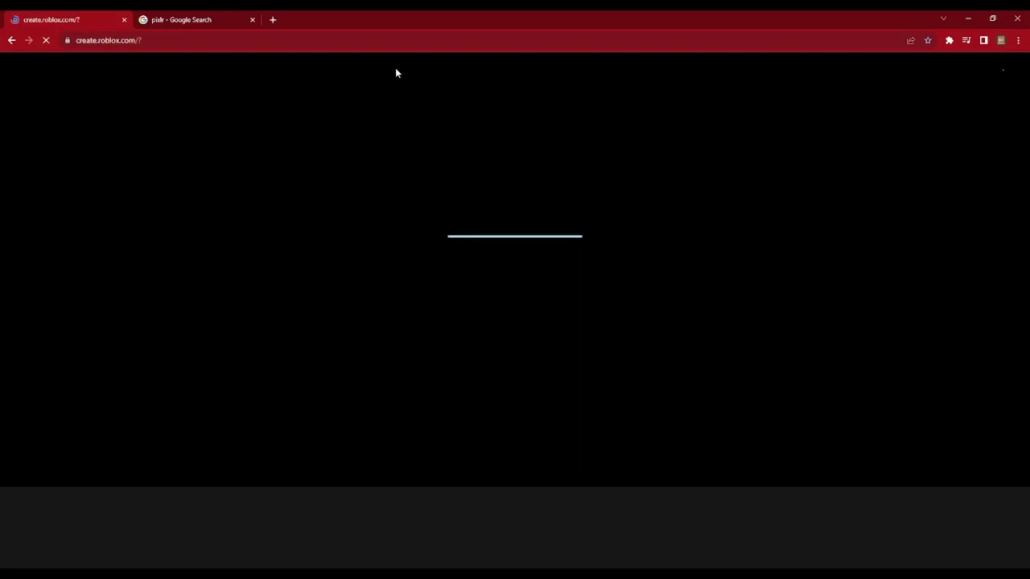
scroll(400, 278, down, 3)
scroll(400, 278, down, 3)
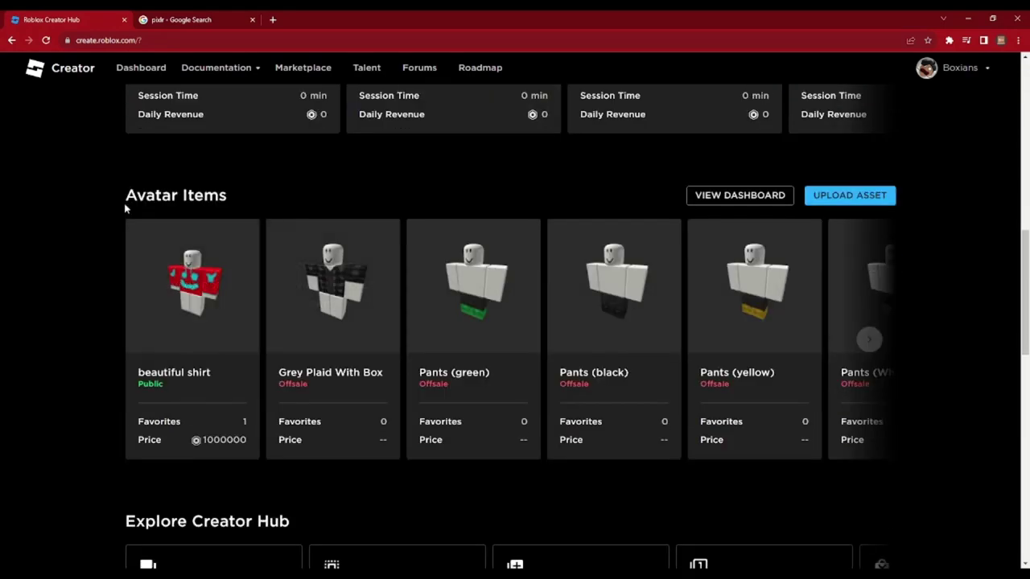
drag(124, 202, 241, 206)
click(242, 207)
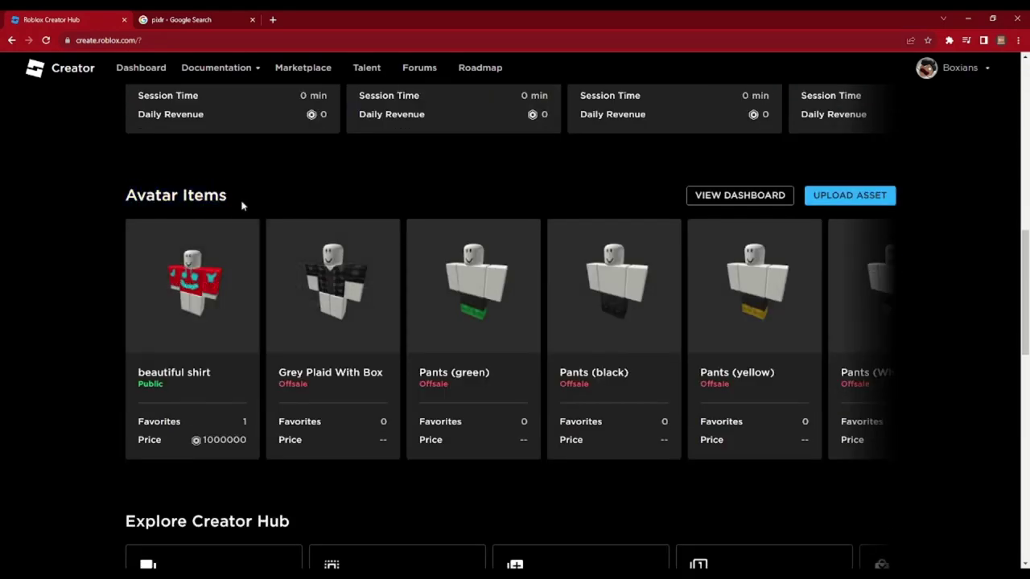
click(837, 203)
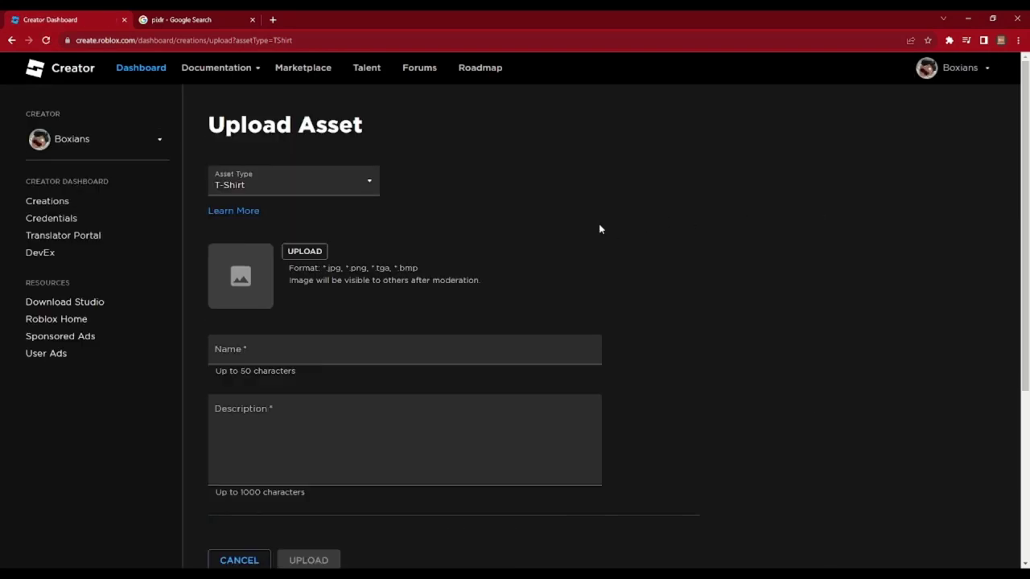
- Open the Classic Clothing guide linked from the upload form, close the dashboard page and find the Shirts and Pants templates
click(238, 214)
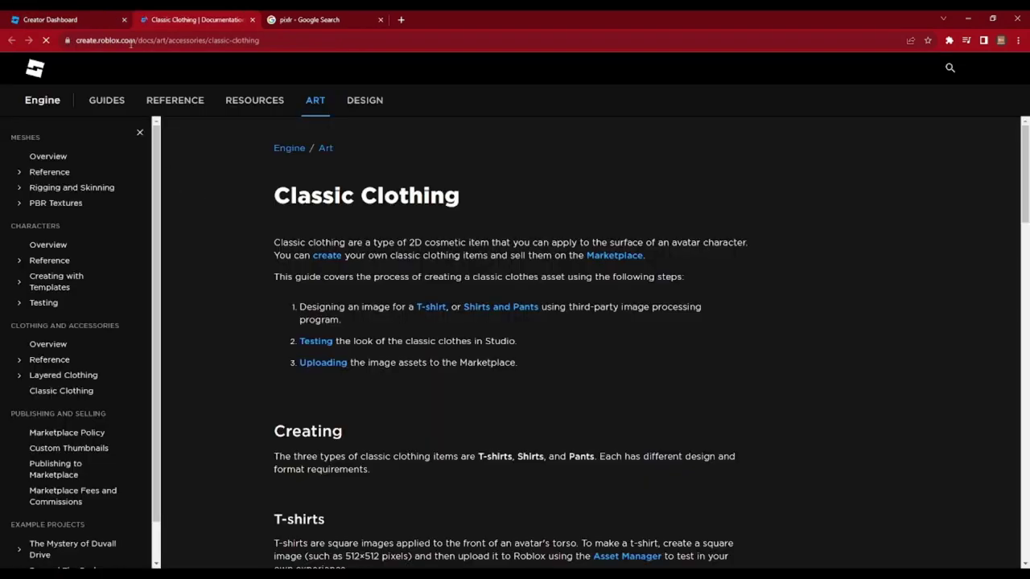
click(123, 19)
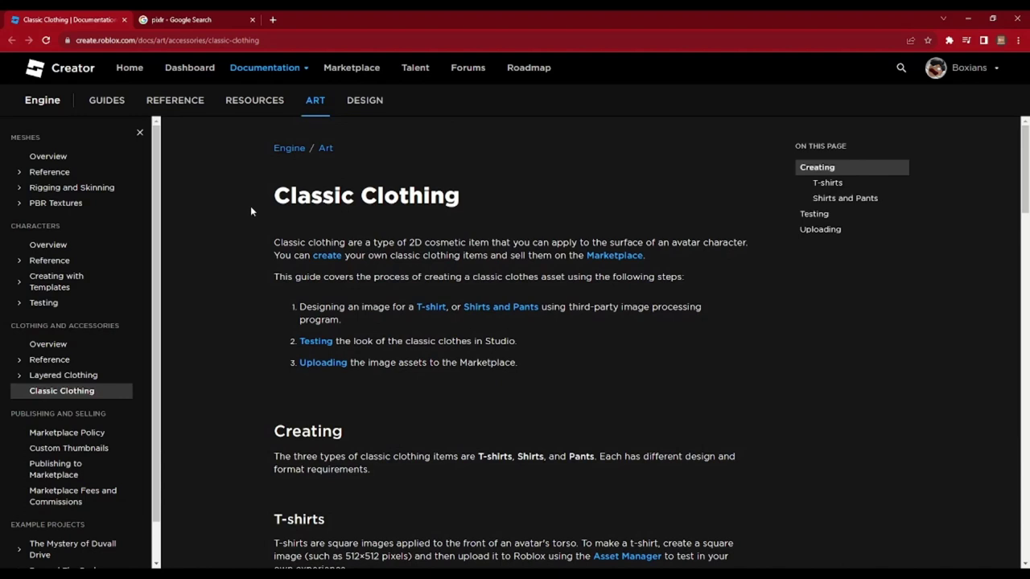
scroll(251, 206, down, 5)
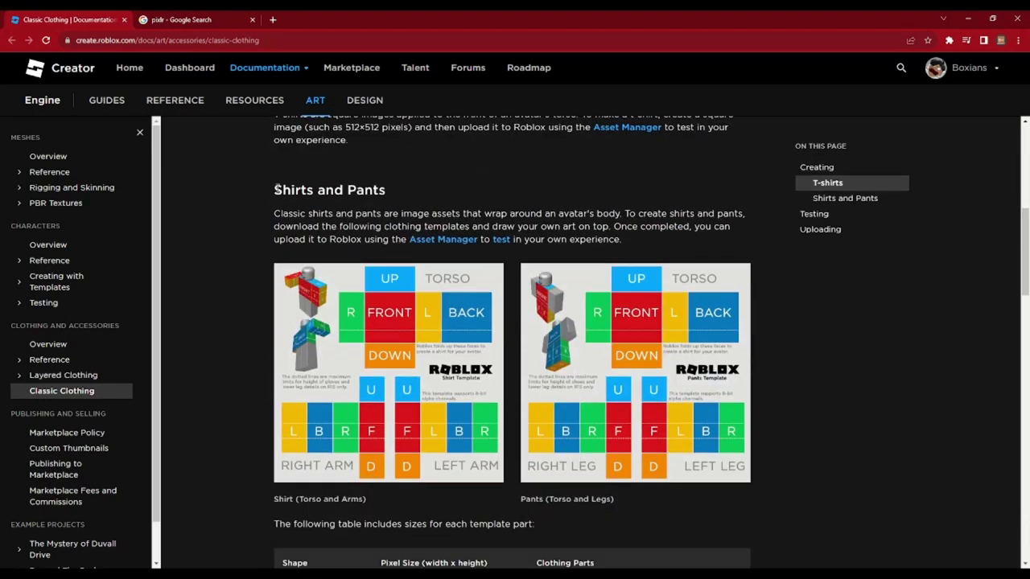
drag(274, 189, 453, 383)
click(561, 378)
scroll(561, 378, down, 1)
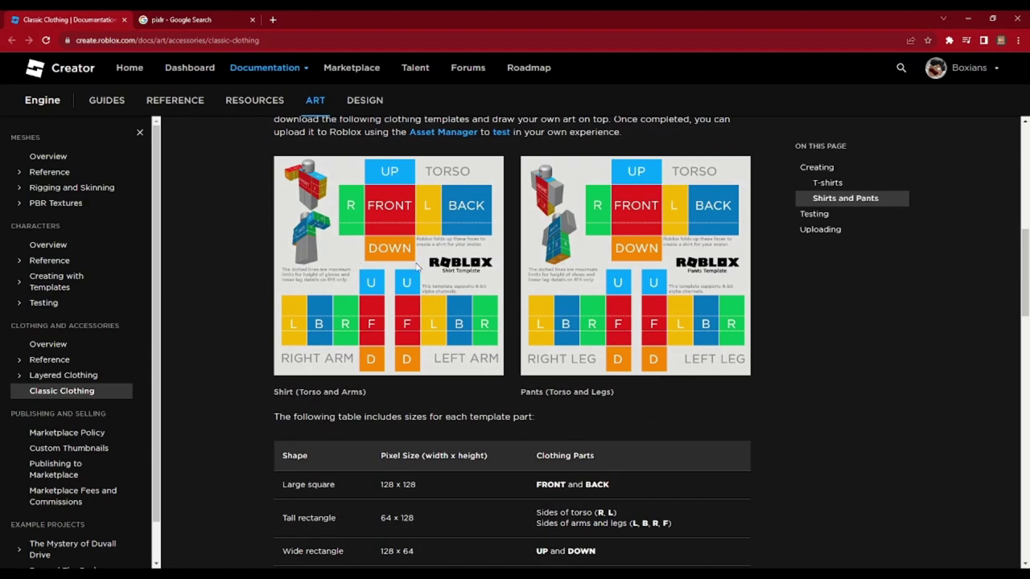
- Open the Pixlr website from the existing search results and launch the Pixlr E advanced photo editor
click(208, 27)
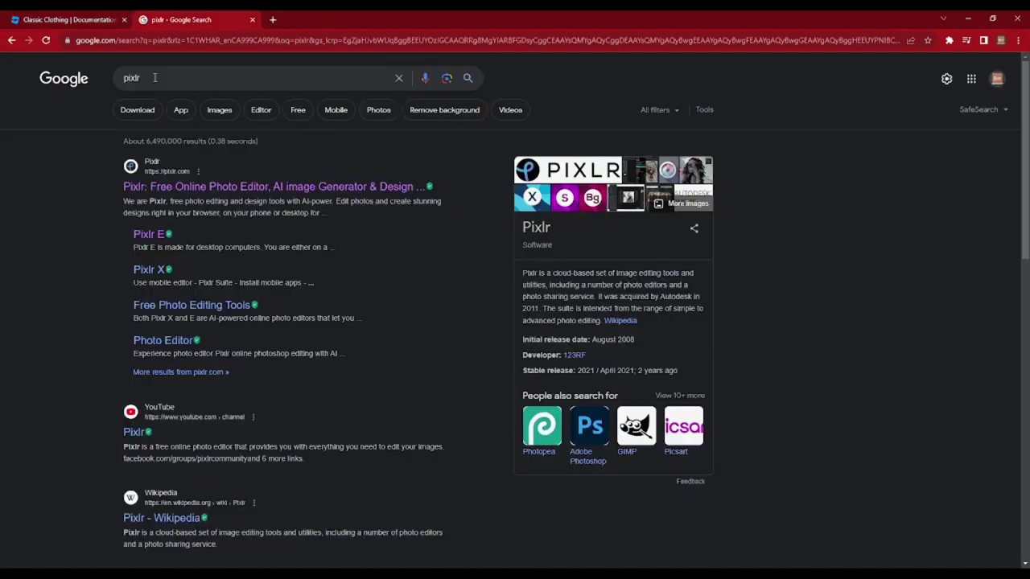
drag(155, 78, 118, 80)
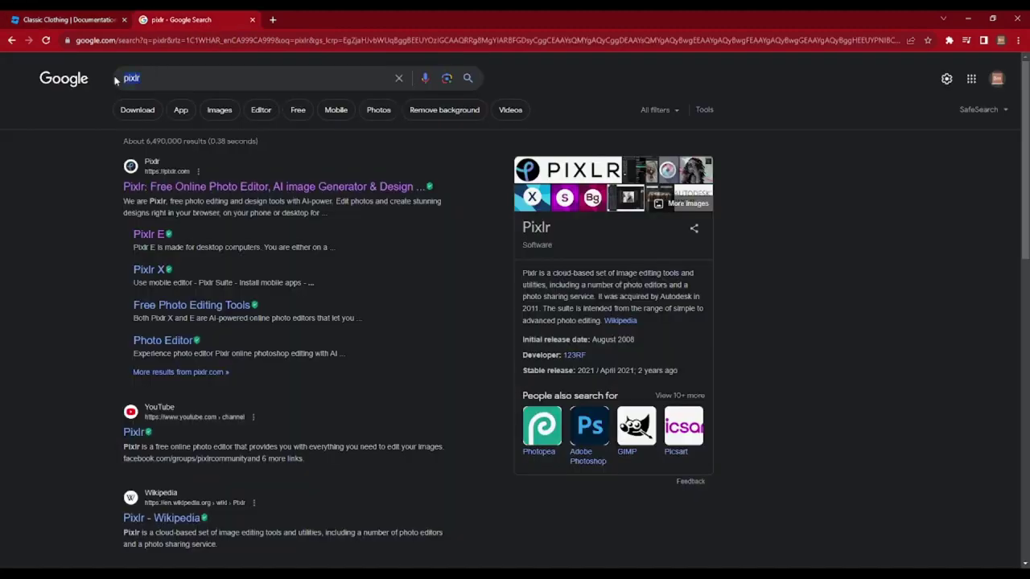
click(100, 167)
drag(153, 80, 124, 79)
click(89, 221)
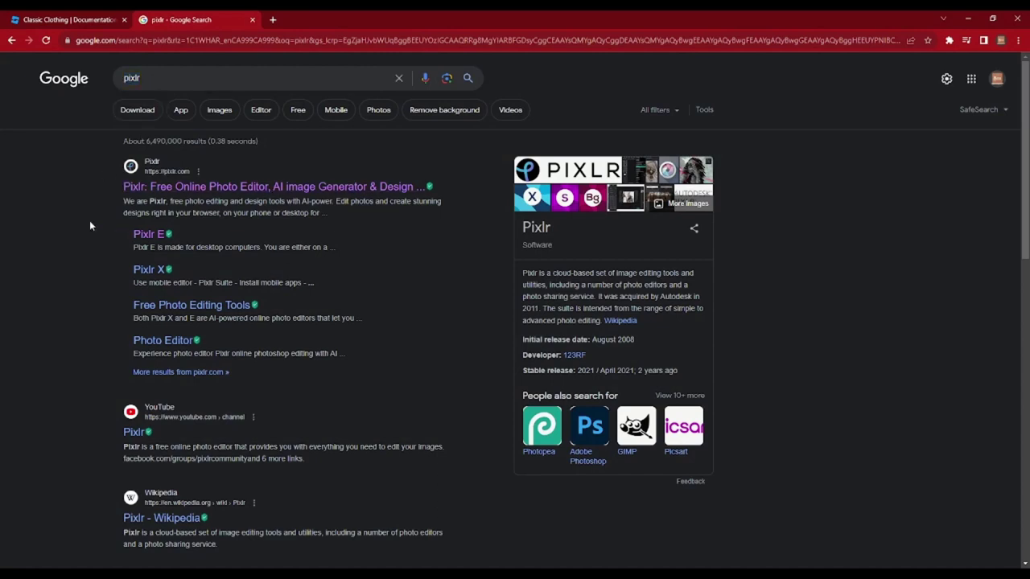
click(158, 188)
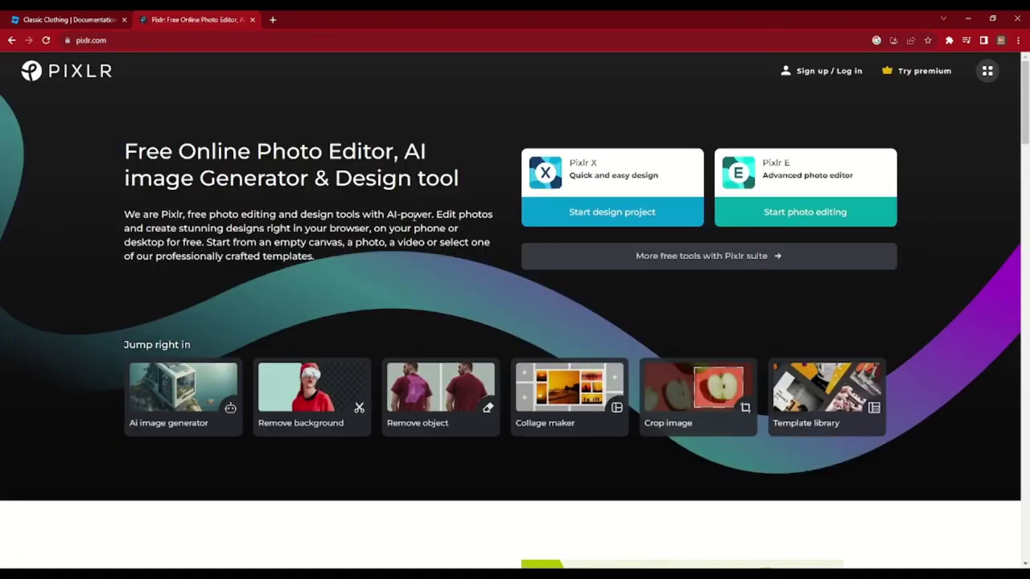
click(792, 201)
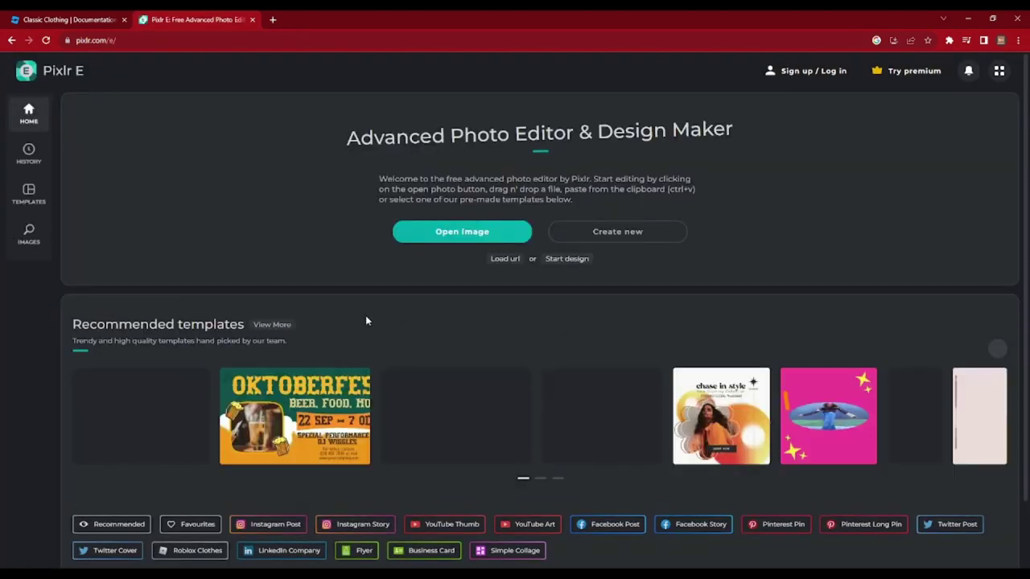
- Create a new image named "Simple Shirt", 585 px wide and 559 px high, without a background
click(629, 239)
click(754, 212)
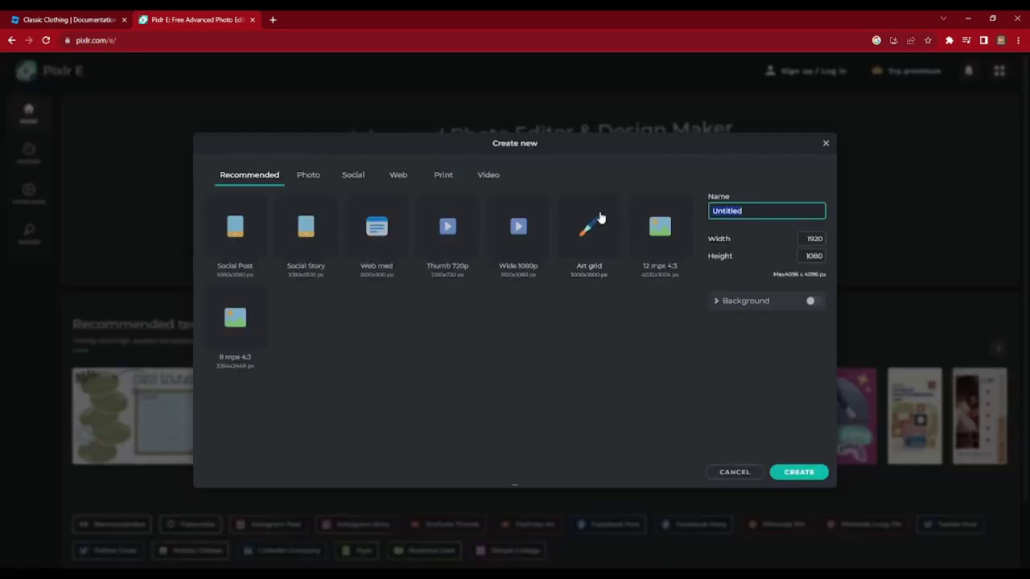
text(Simple Shirtr)
key(BackSpace)
key(Tab)
key(BackSpace)
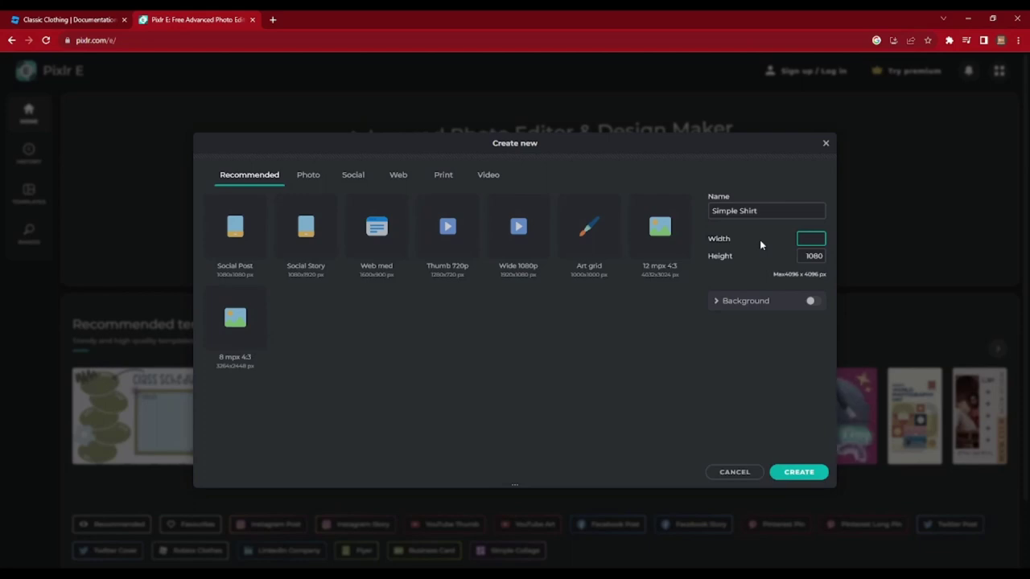
text(585)
key(Tab)
text(559)
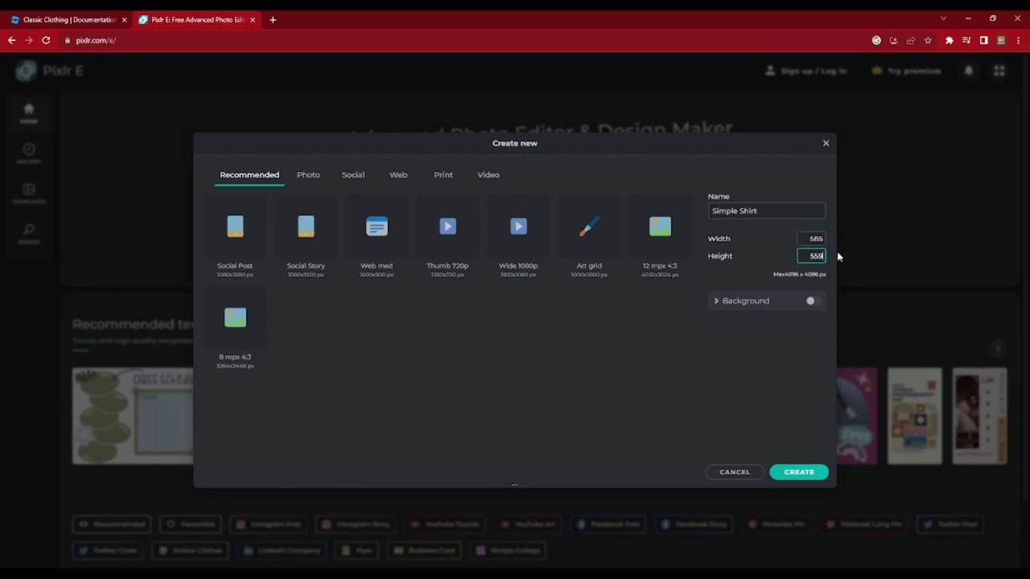
click(723, 305)
click(725, 301)
click(795, 472)
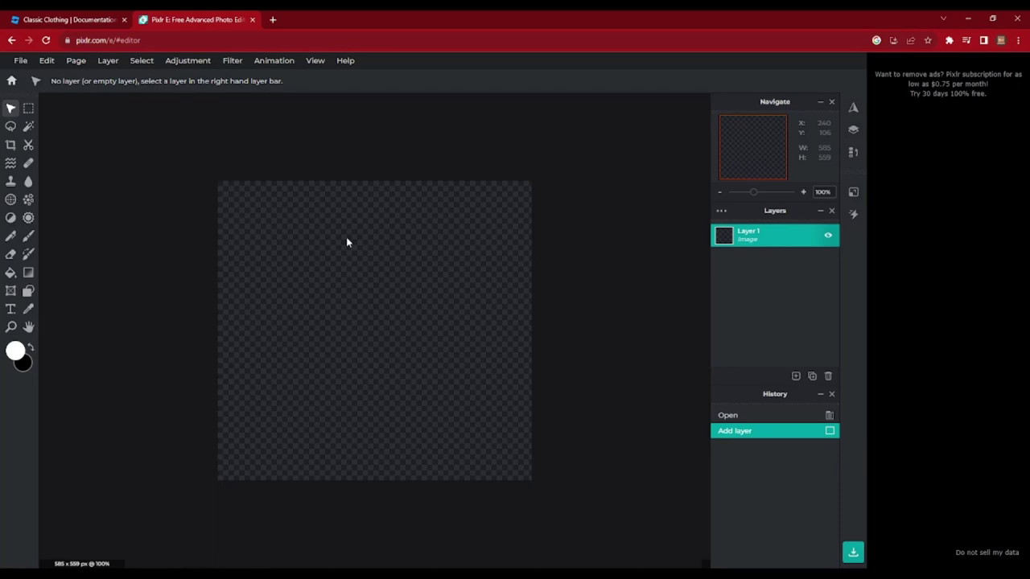
- Paste the copied Roblox shirt template onto the canvas as a new layer and check its alignment with the canvas
right_click(336, 266)
click(359, 334)
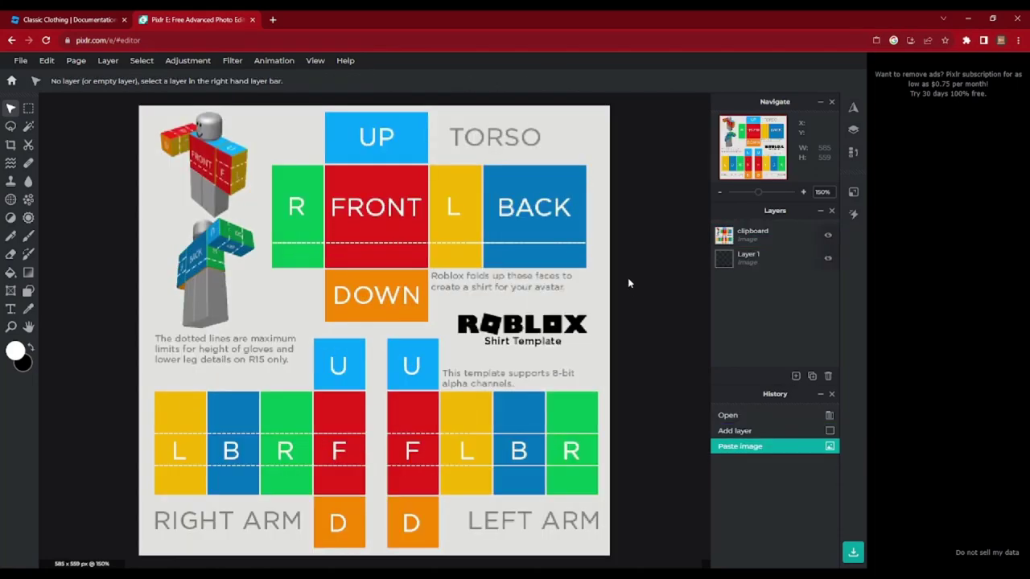
click(752, 235)
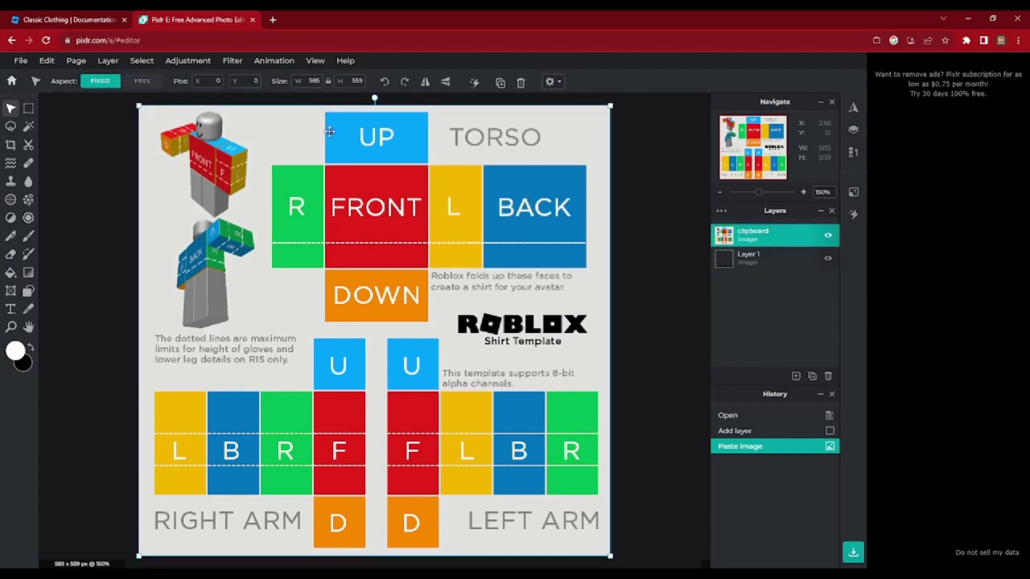
click(640, 233)
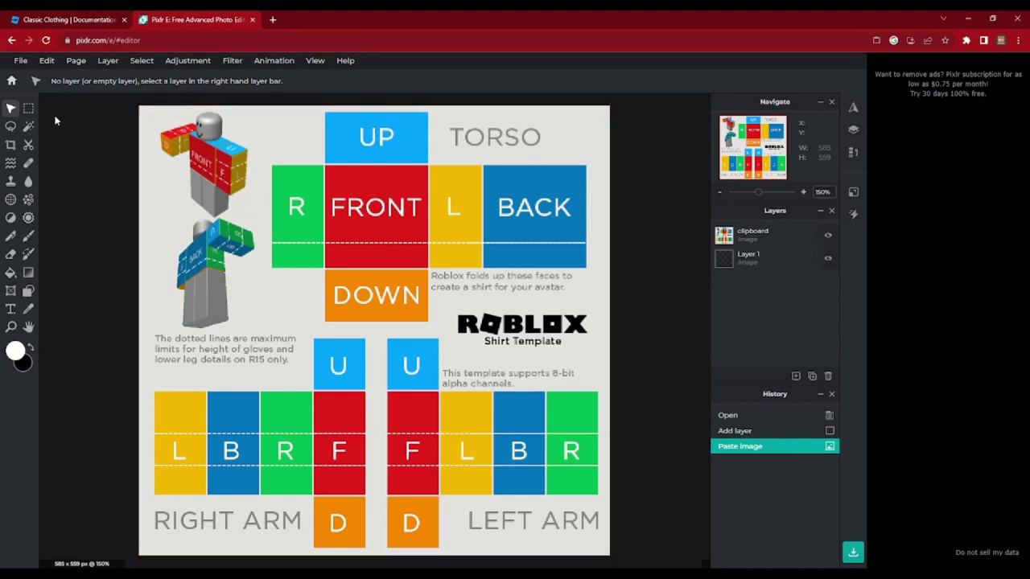
- Marquee-select the torso's blue UP panel, 128 x 64 px, on the template layer and clear it to transparency
scroll(105, 140, up, 1)
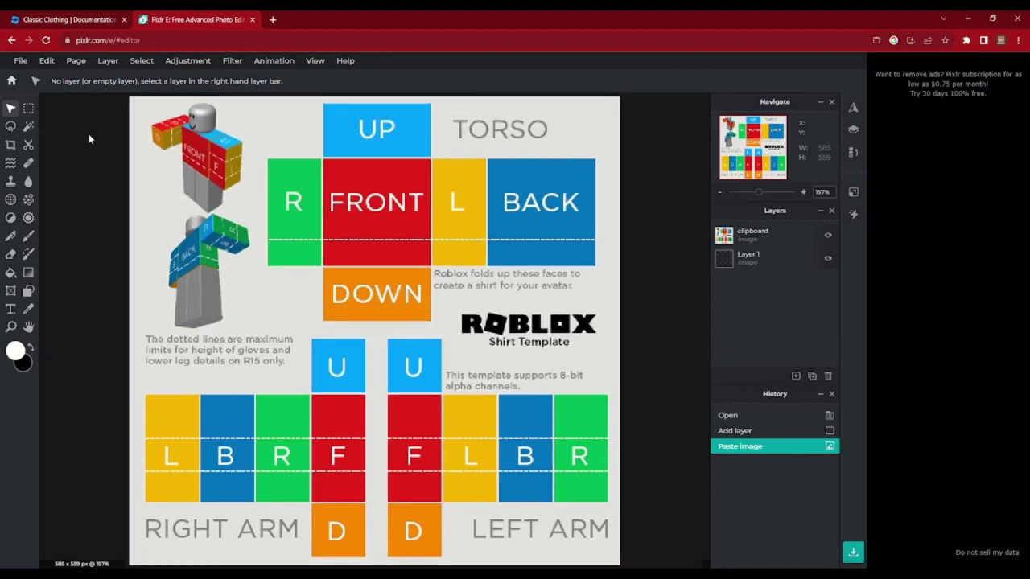
click(34, 116)
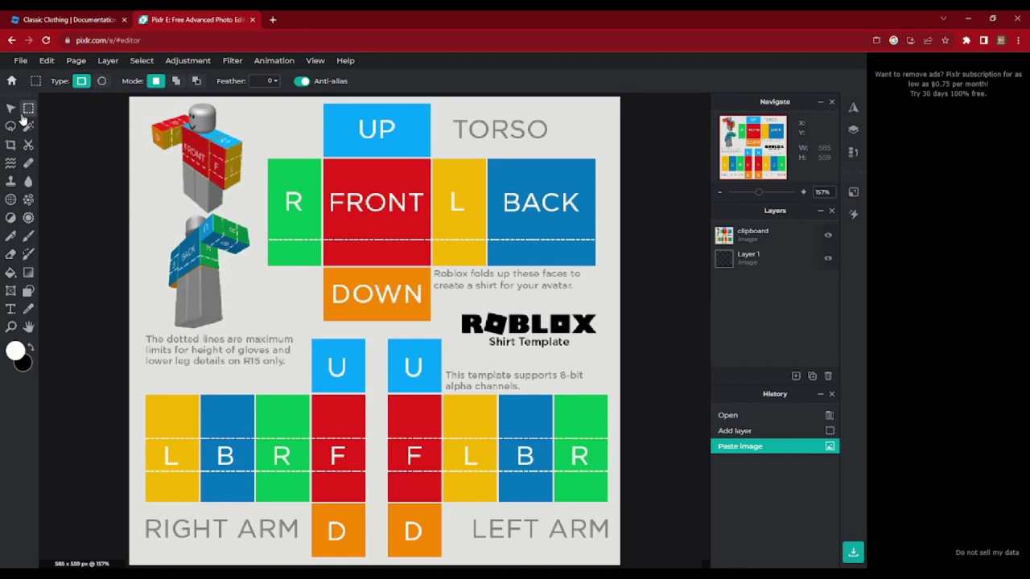
scroll(335, 122, up, 5)
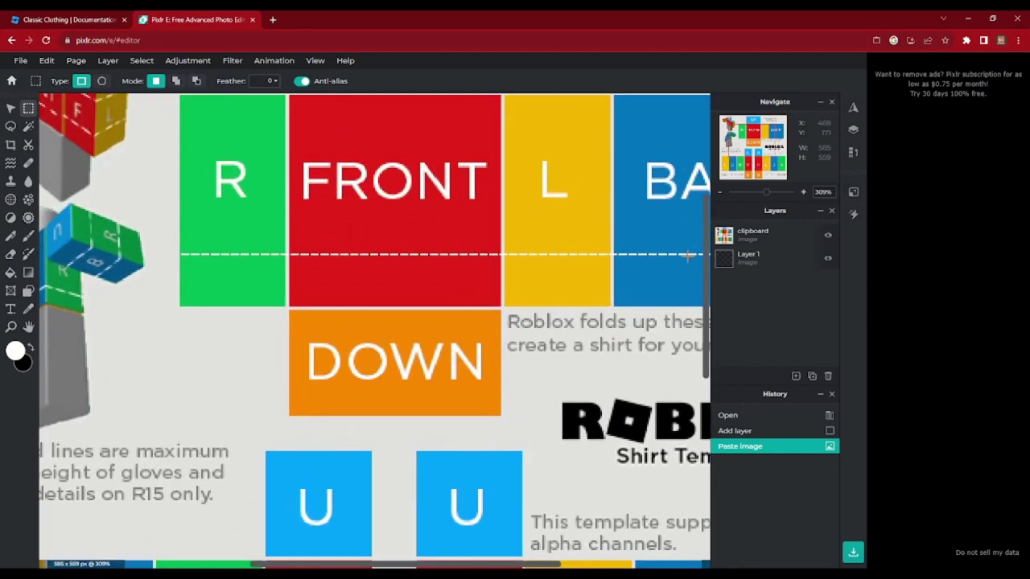
drag(704, 255, 721, 183)
scroll(301, 208, up, 2)
click(301, 208)
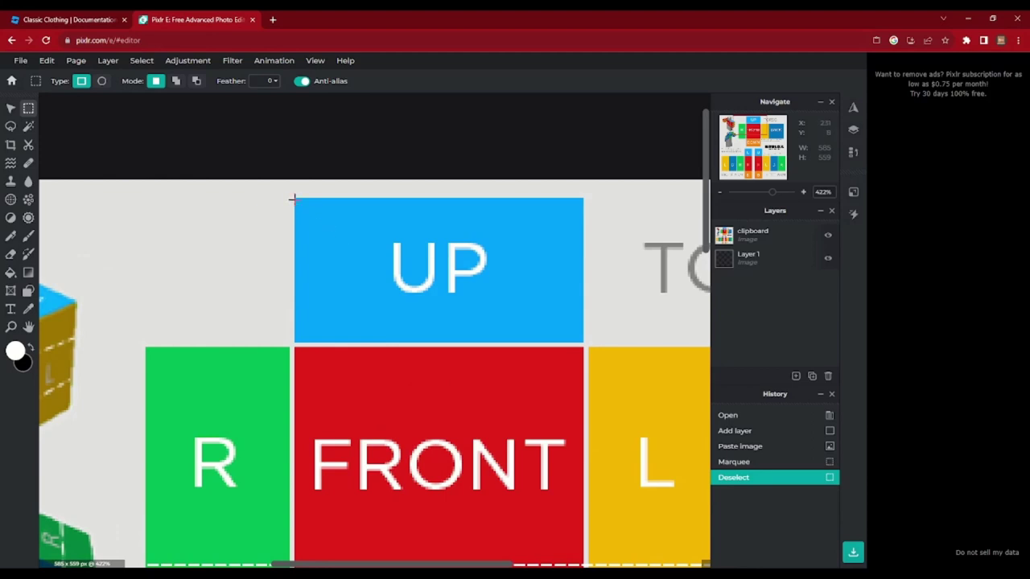
drag(293, 197, 584, 341)
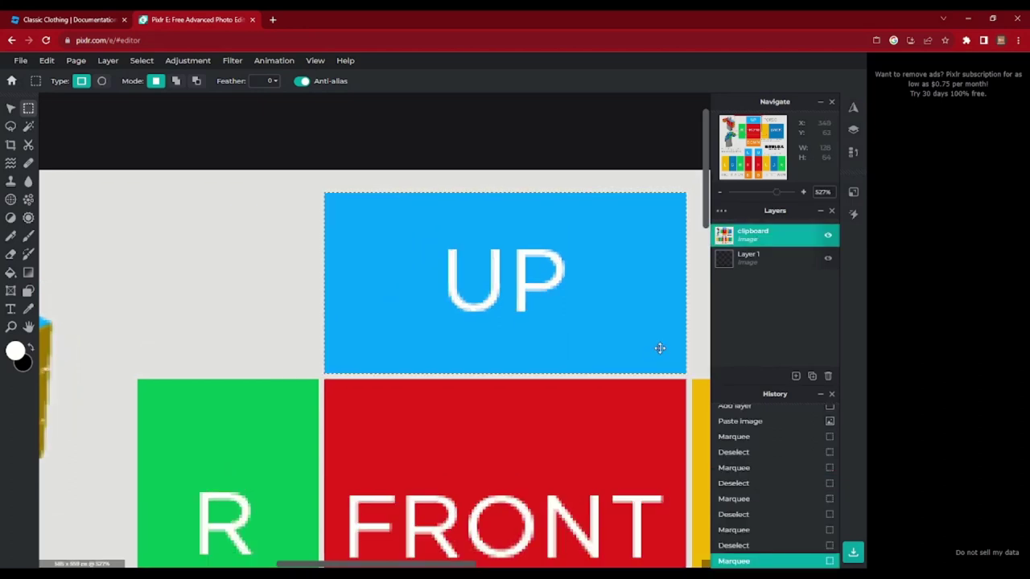
key(Delete)
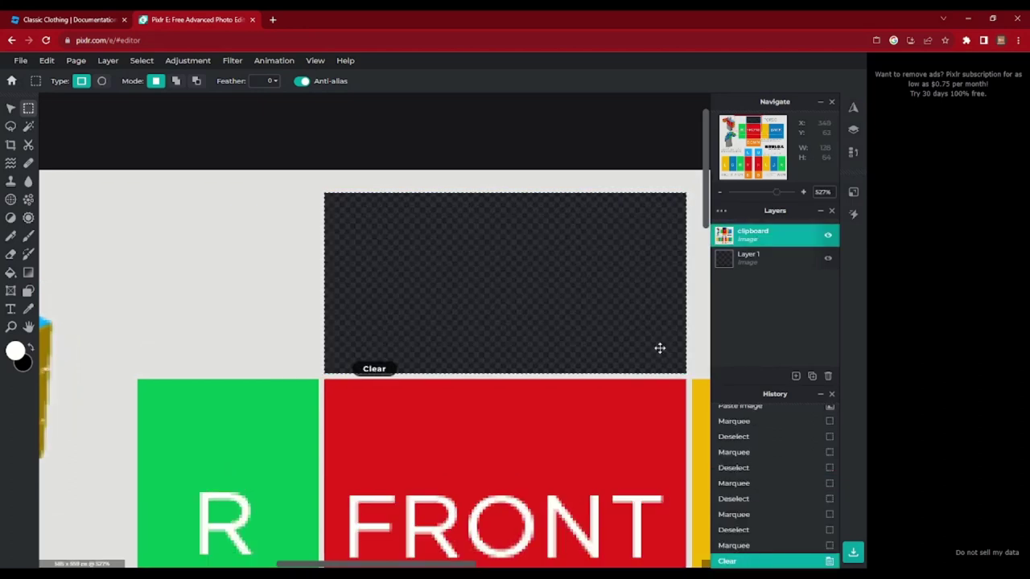
click(192, 159)
- Select and clear the torso's red FRONT panel and the green R panel beside it
drag(705, 168, 715, 294)
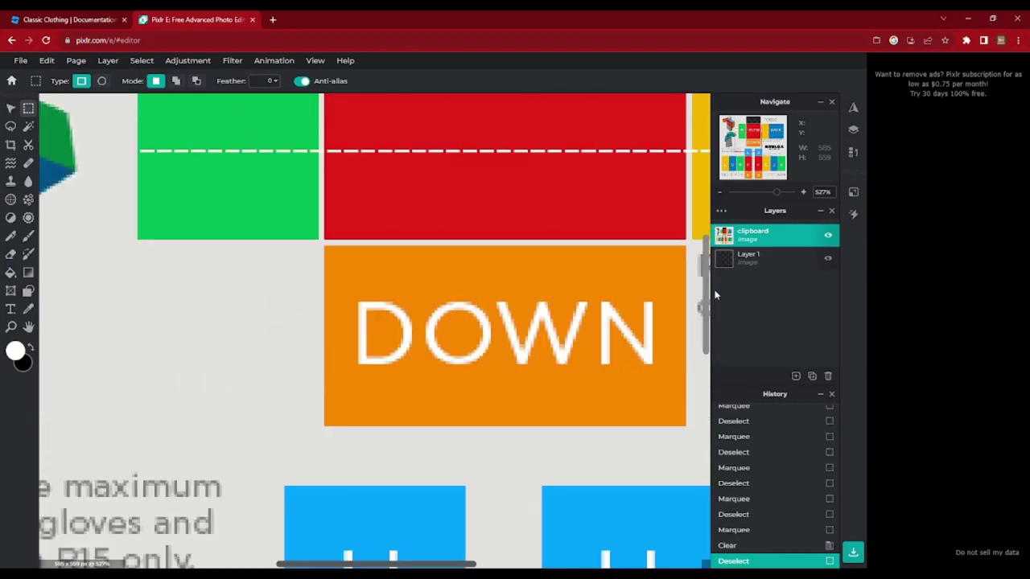
scroll(325, 170, down, 3)
scroll(325, 171, up, 2)
drag(276, 139, 575, 438)
key(Delete)
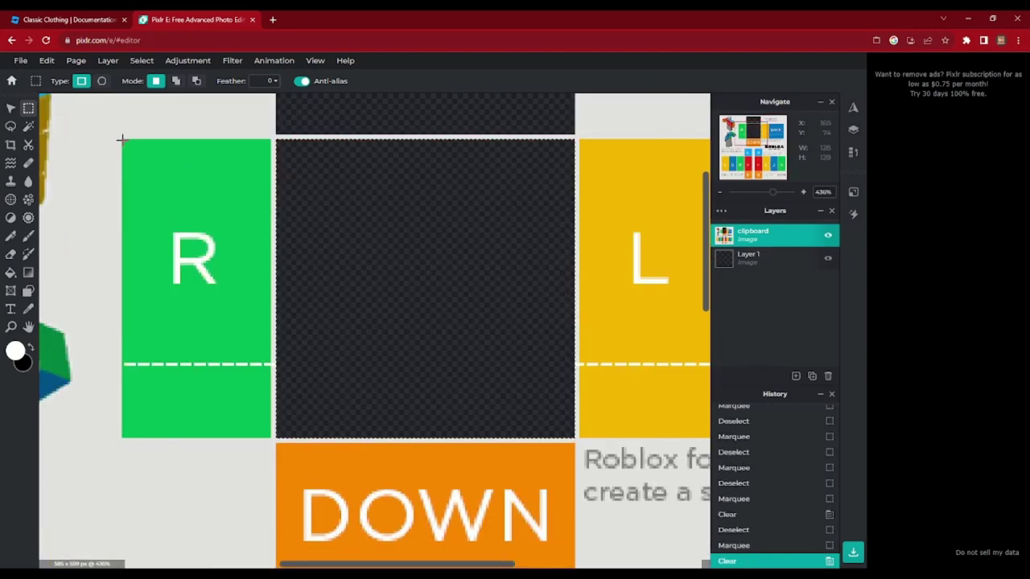
drag(122, 140, 272, 438)
key(Delete)
- Select and clear the torso's orange DOWN panel and the right arm's blue U panel
scroll(417, 322, down, 2)
scroll(626, 282, down, 3)
drag(321, 170, 524, 272)
key(Delete)
click(280, 307)
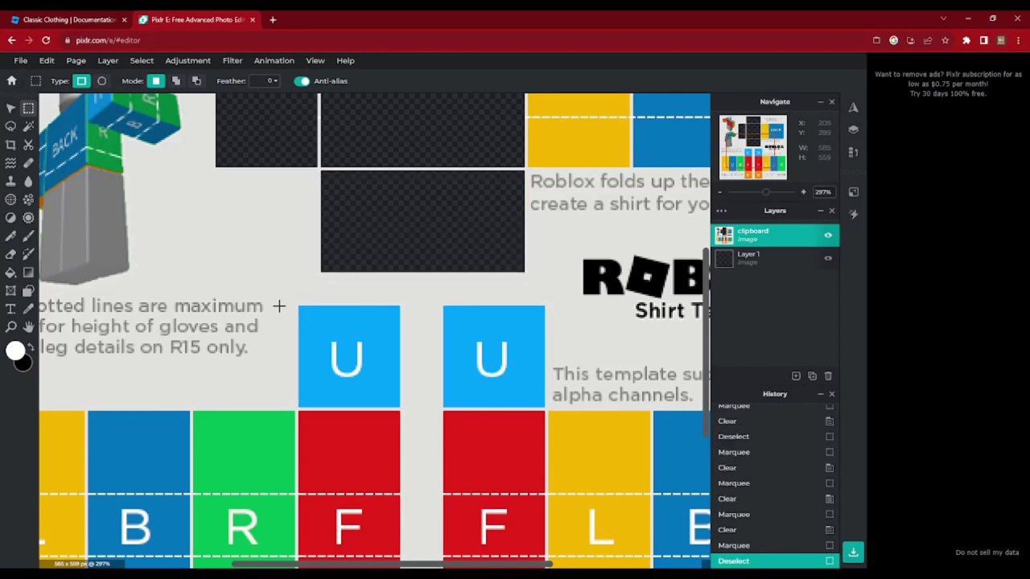
click(299, 306)
drag(298, 307, 400, 407)
key(Delete)
- Select and clear the torso's yellow L panel and blue BACK panel
drag(483, 564, 618, 564)
drag(705, 345, 705, 226)
drag(246, 256, 347, 458)
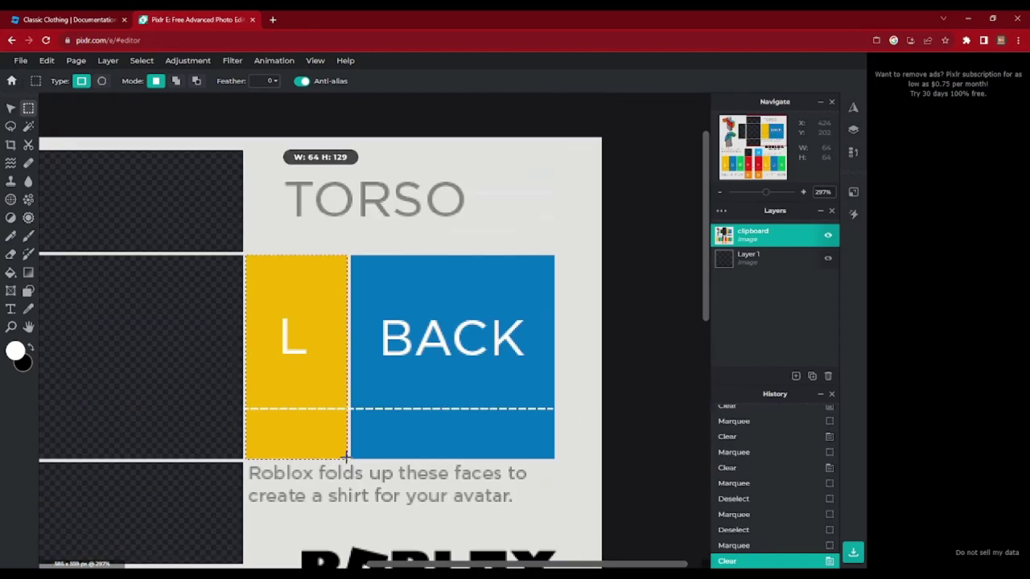
key(Delete)
drag(350, 256, 554, 458)
key(Delete)
- Select and clear the left arm's blue U panel
scroll(552, 458, down, 3)
click(412, 328)
drag(411, 329, 506, 424)
key(Delete)
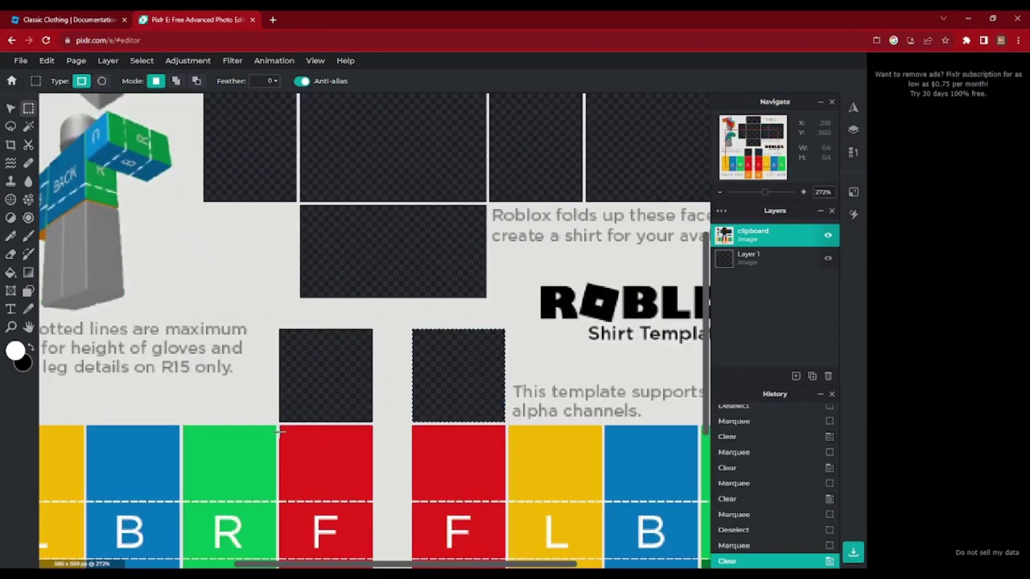
- Select and clear the right arm's red F panel and green R panel
scroll(506, 424, down, 5)
scroll(375, 434, up, 3)
drag(283, 247, 361, 404)
key(Delete)
drag(201, 247, 280, 405)
key(Delete)
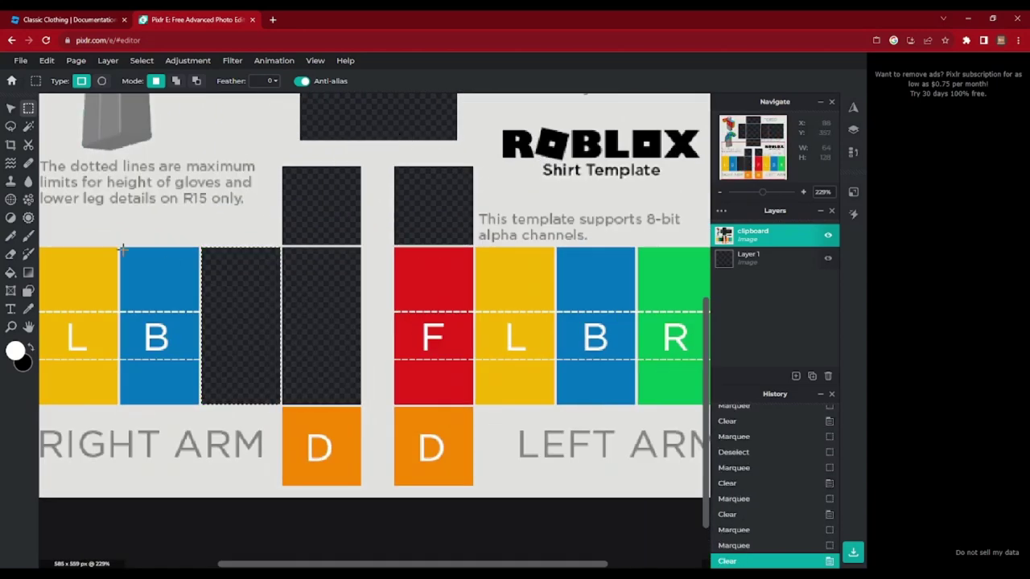
- Select and clear the right arm's remaining blue B, yellow L and orange D panels
drag(120, 247, 229, 405)
key(Delete)
scroll(199, 405, left, 3)
key(Delete)
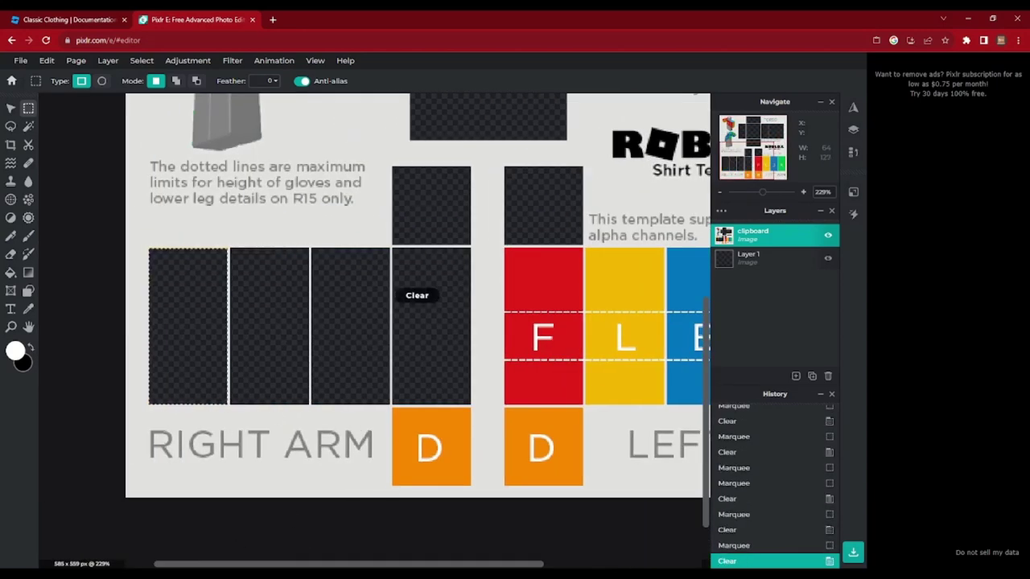
drag(391, 408, 471, 485)
key(Delete)
- Try to clear the left arm's red F panel, and undo the attempt
drag(368, 563, 496, 563)
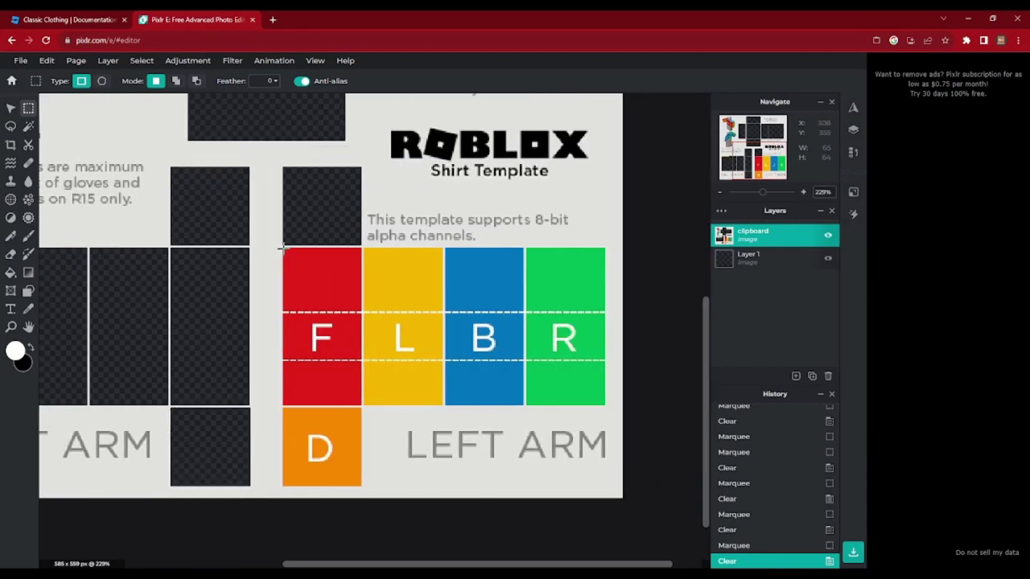
drag(282, 247, 361, 405)
key(Delete)
scroll(328, 432, up, 3)
click(328, 432)
key(ctrl+z)
key(ctrl+z)
click(254, 141)
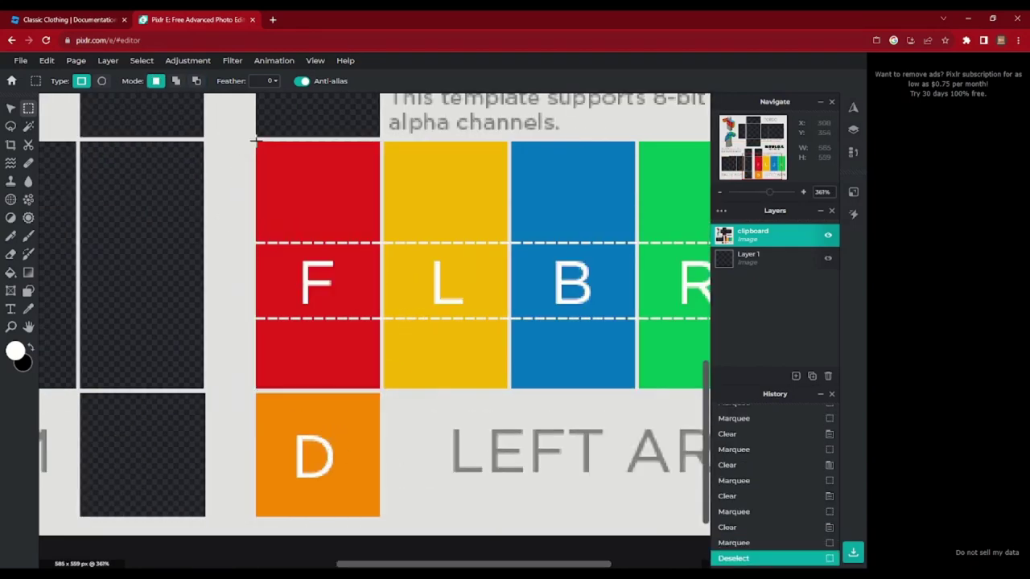
- Select and clear the left arm's red F panel and orange D panel
drag(256, 142, 380, 390)
key(Delete)
drag(256, 394, 380, 516)
key(Delete)
click(385, 142)
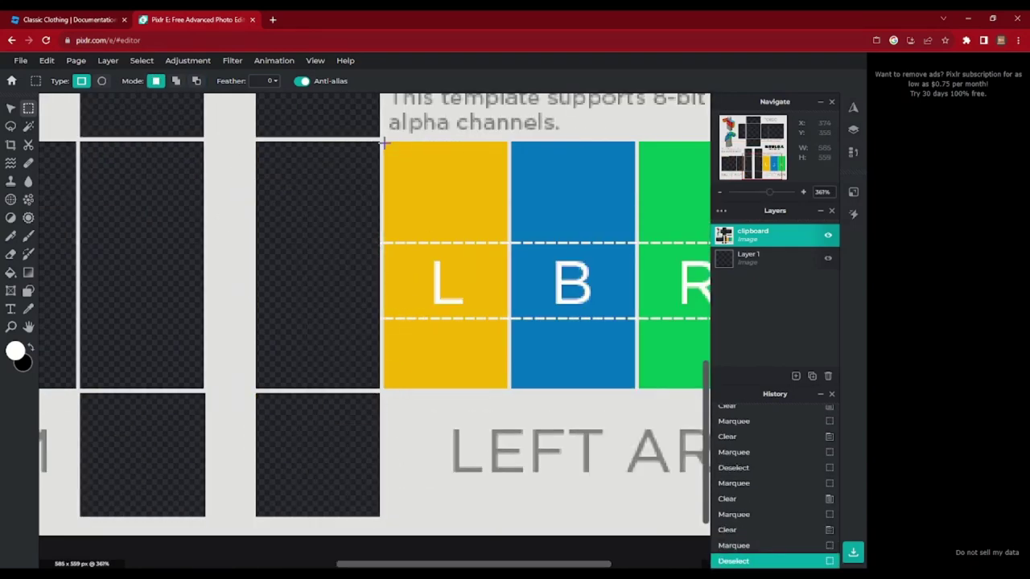
- Select and clear the left arm's yellow L panel and blue B panel
drag(384, 141, 507, 388)
key(Delete)
click(511, 142)
drag(511, 141, 634, 388)
key(Delete)
- Select and clear the left arm's green R panel, and remove the selection
drag(523, 563, 609, 563)
drag(422, 142, 547, 389)
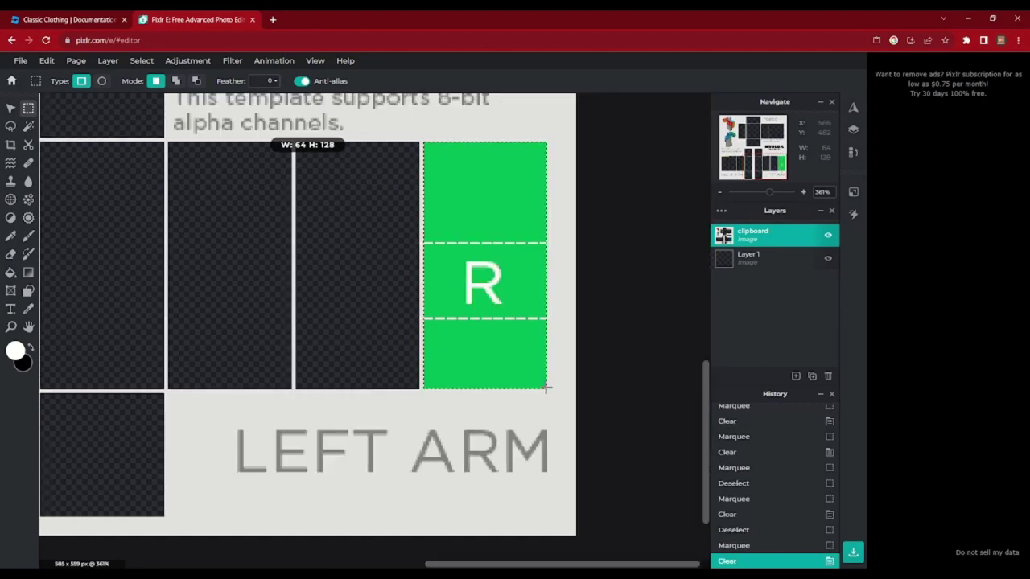
key(Delete)
drag(555, 563, 406, 564)
click(474, 313)
scroll(474, 313, down, 4)
click(602, 317)
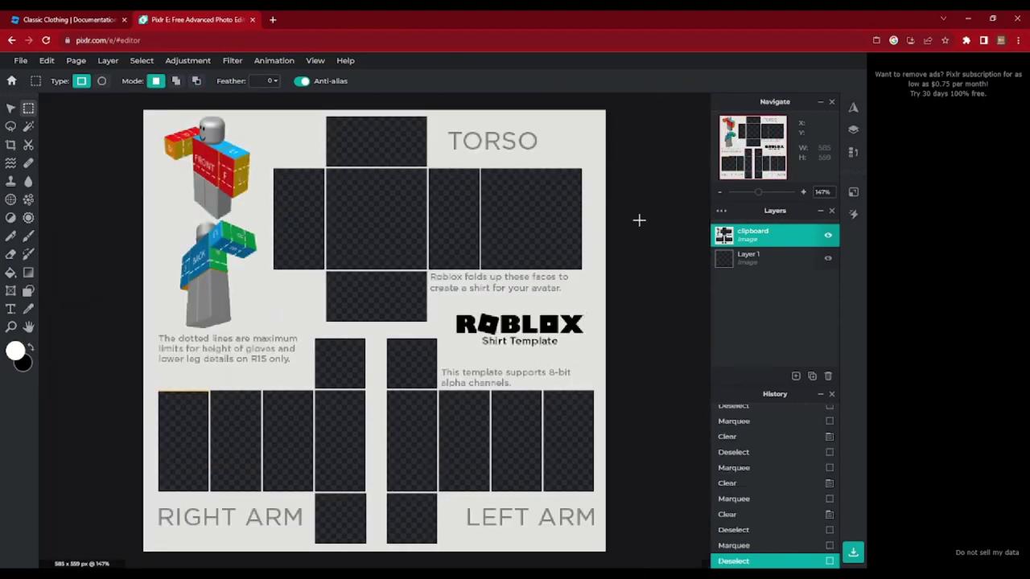
- Clear the leftover yellow strip along the upper edge of the right arm's outermost panel
scroll(145, 451, up, 5)
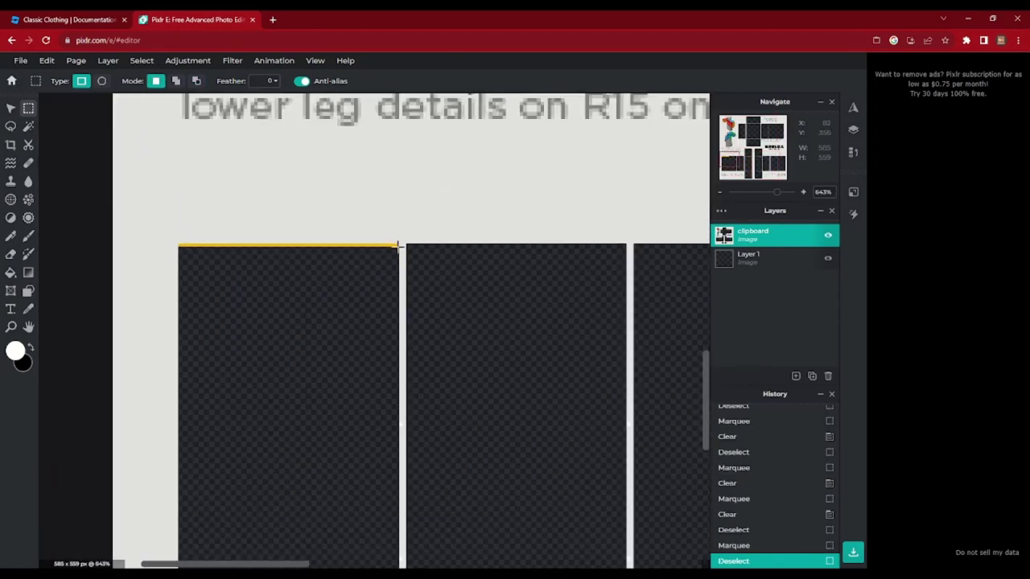
drag(398, 240, 179, 251)
scroll(290, 281, down, 5)
click(669, 272)
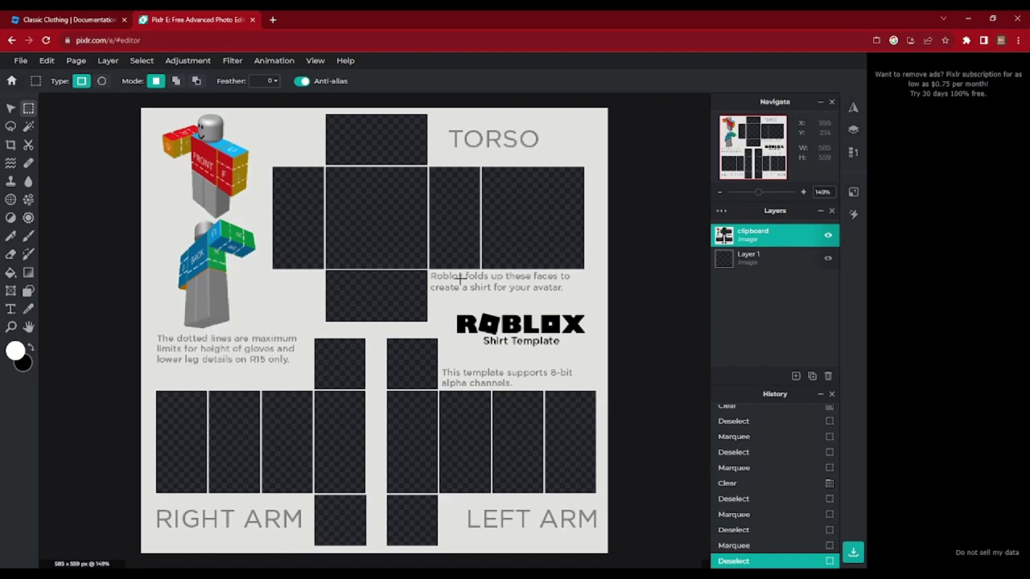
- Paint the letters "Box" freehand in white with the size 40 Brush over the template's two sample figures
key(b)
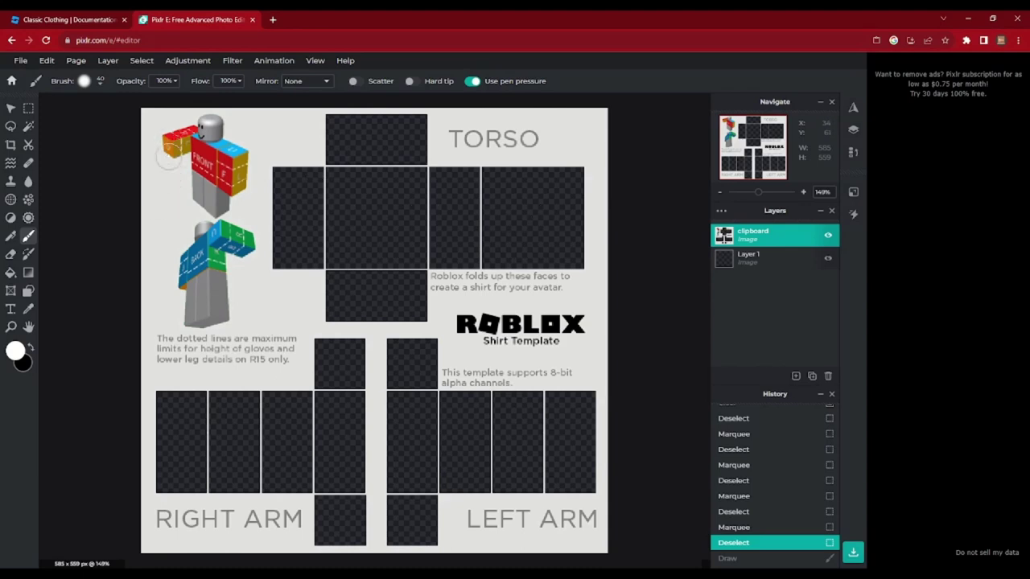
mouse_move(171, 129)
mouse_down()
mouse_move(165, 158)
mouse_move(163, 130)
mouse_move(211, 162)
mouse_move(197, 217)
mouse_up()
mouse_move(231, 258)
mouse_down()
mouse_move(179, 265)
mouse_move(214, 265)
mouse_up()
drag(257, 282, 275, 343)
drag(293, 296, 243, 346)
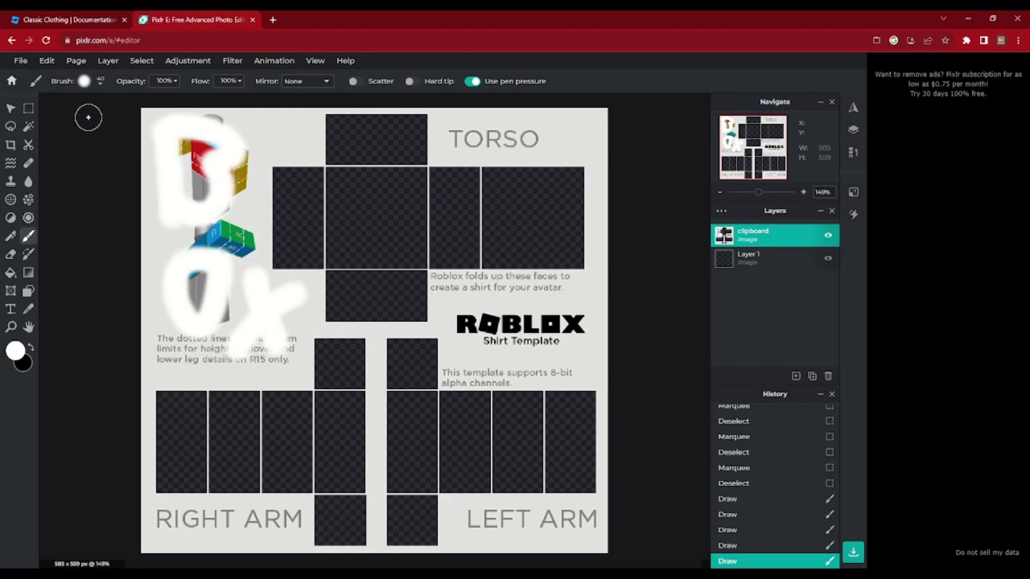
- Review the save options for a transparent PNG, and leave without saving
click(21, 62)
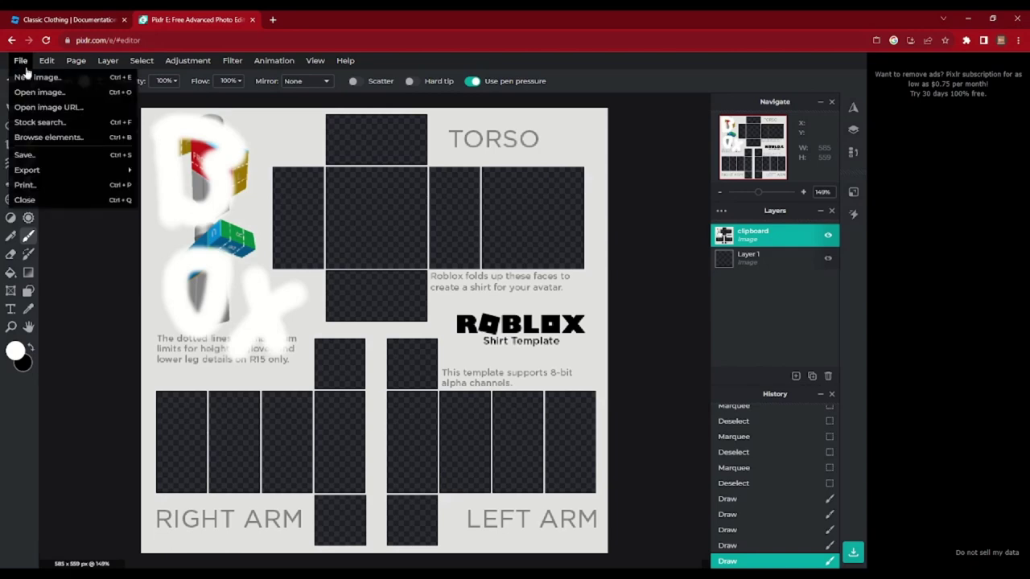
click(24, 155)
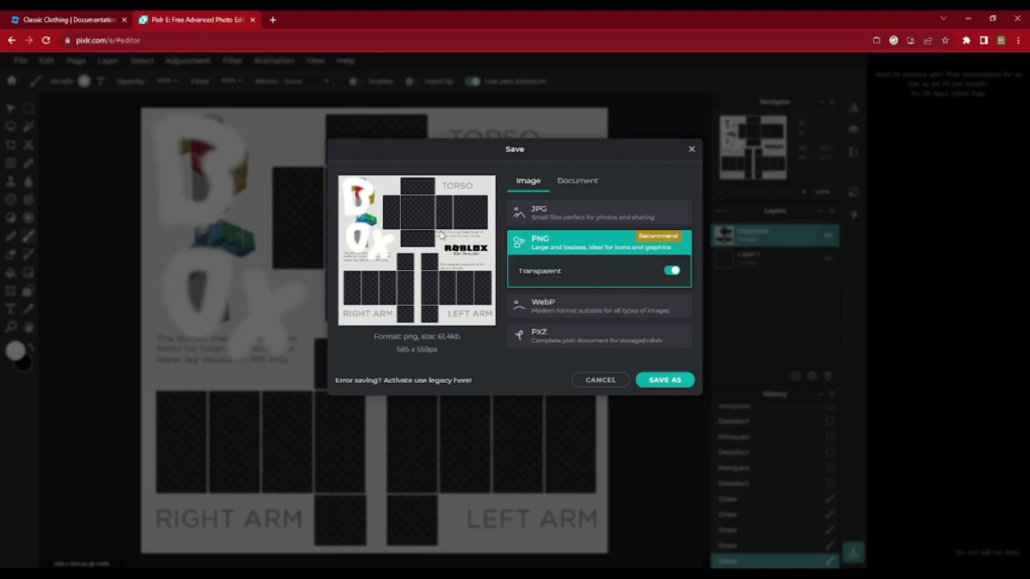
click(127, 159)
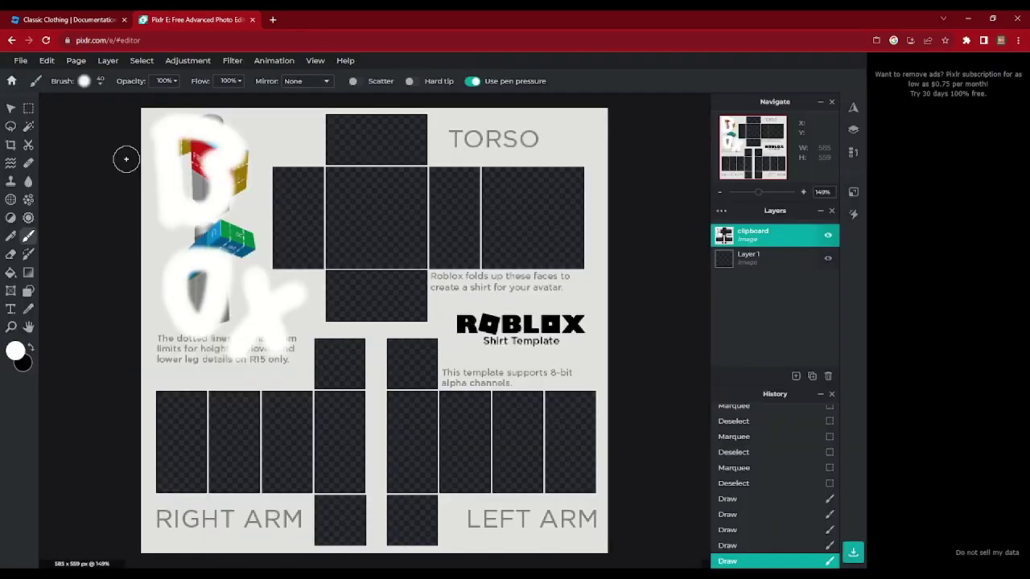
- Choose the fill tool and set the foreground colour to a medium purple with hue 264
click(10, 273)
click(15, 352)
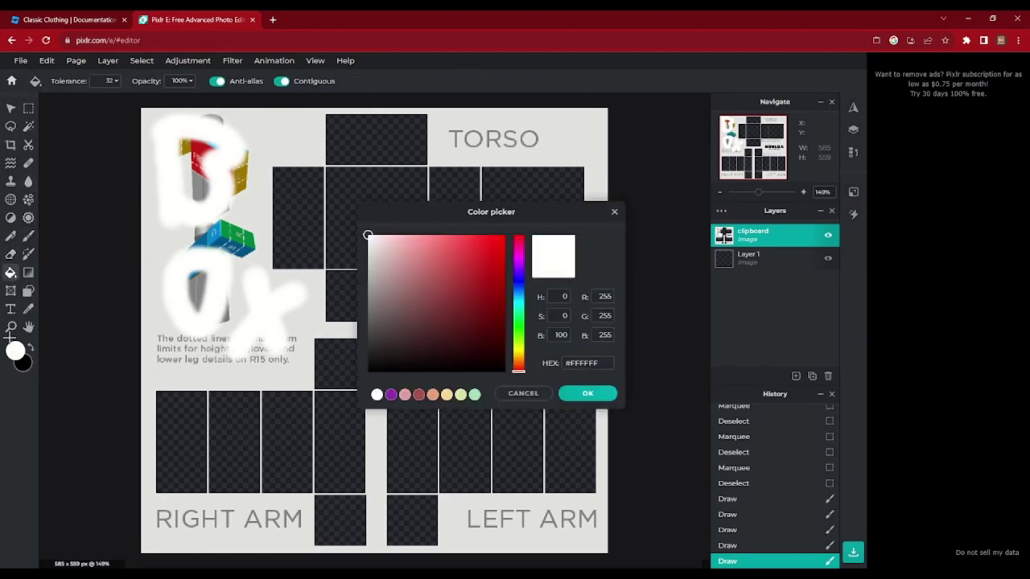
click(519, 307)
drag(519, 307, 519, 272)
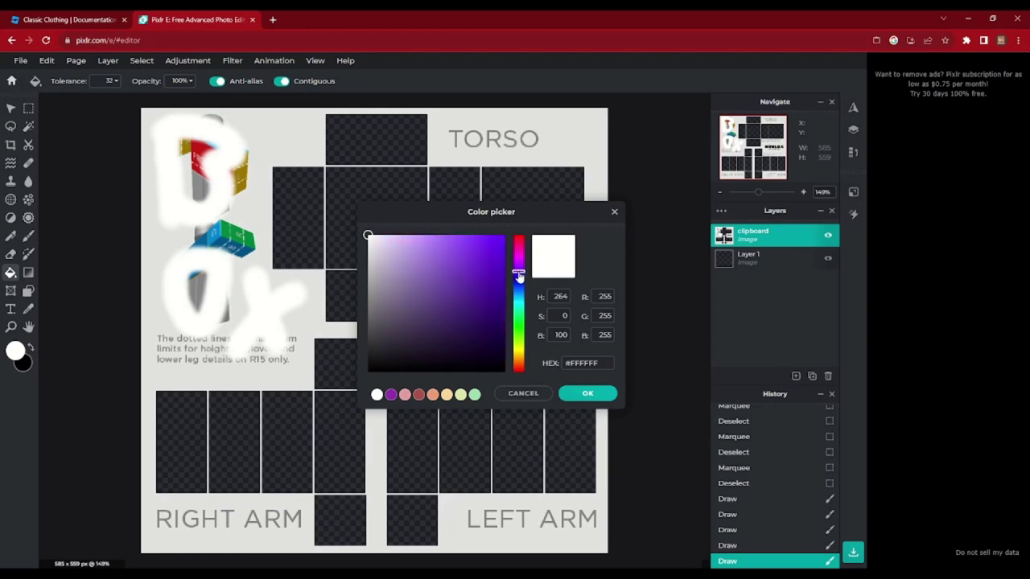
drag(403, 250, 443, 258)
click(587, 393)
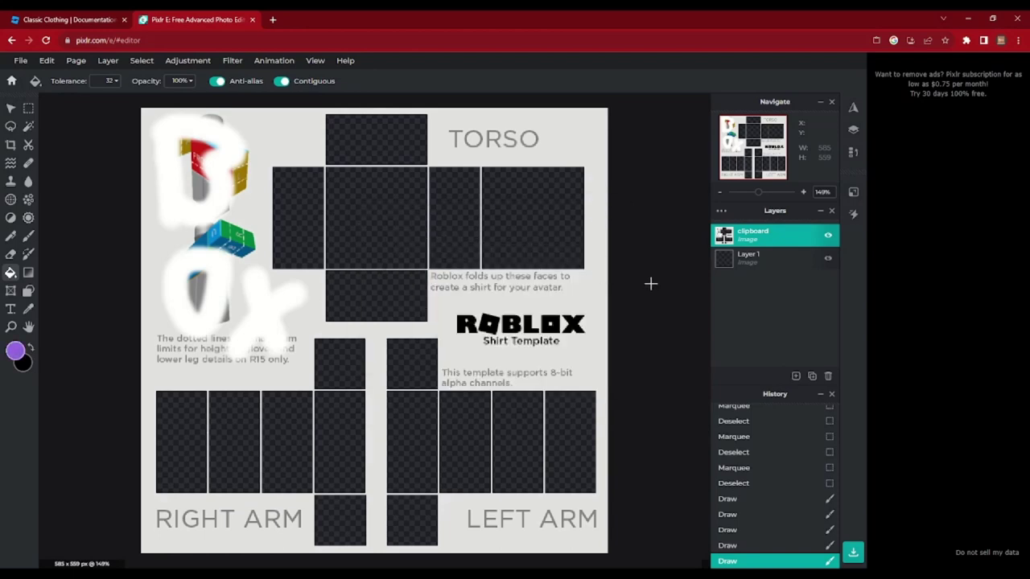
- Fill Layer 1 beneath the template with the purple colour, and deselect the layer
click(783, 264)
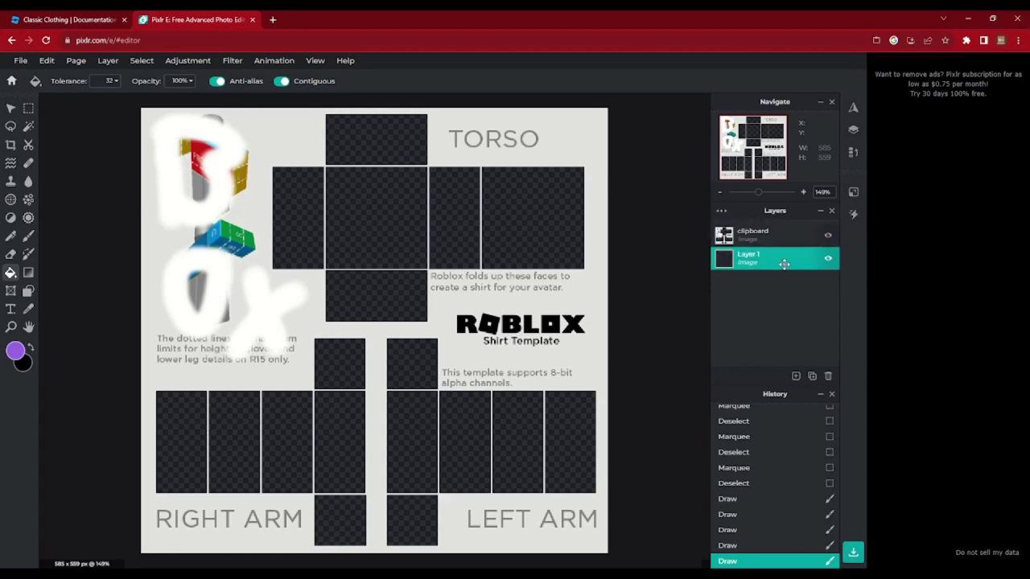
click(392, 241)
key(v)
click(681, 245)
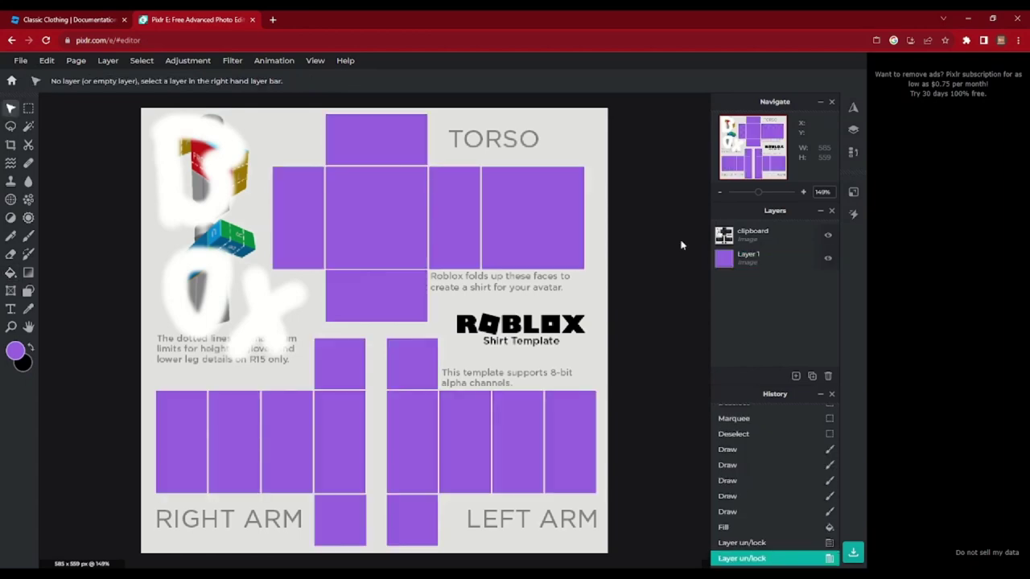
- Lock the clipboard layer that holds the template
click(733, 241)
click(728, 236)
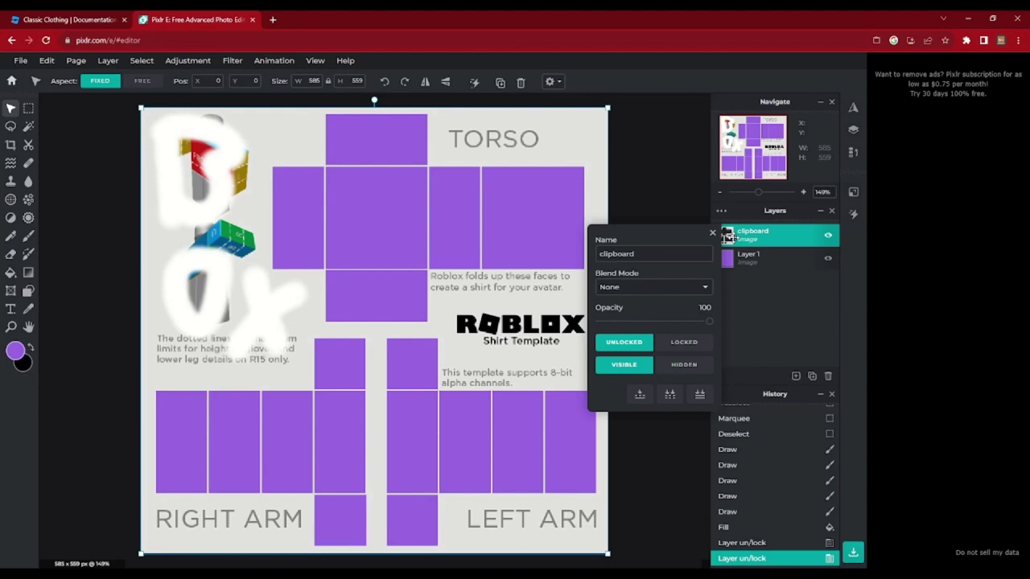
click(680, 342)
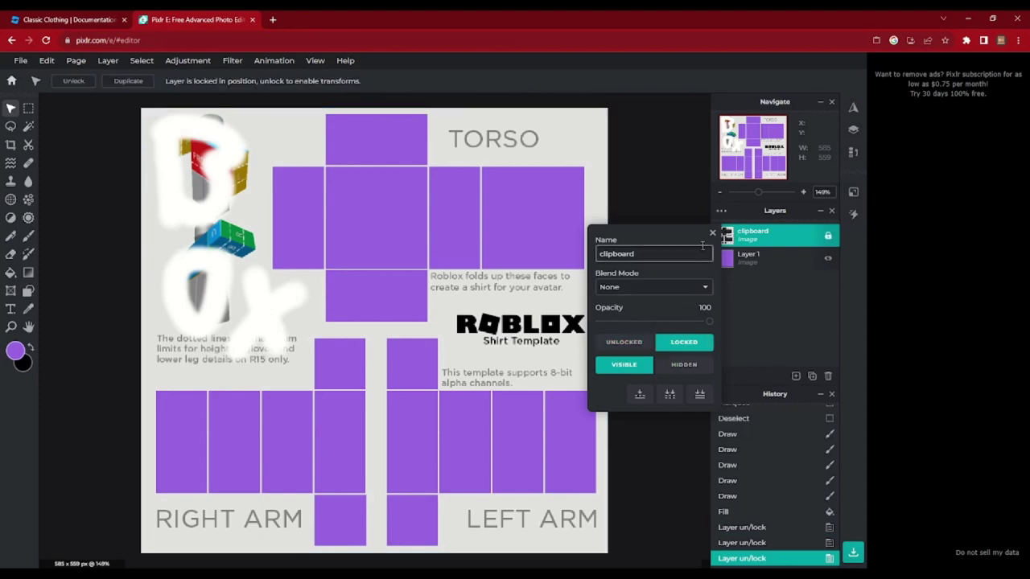
click(712, 233)
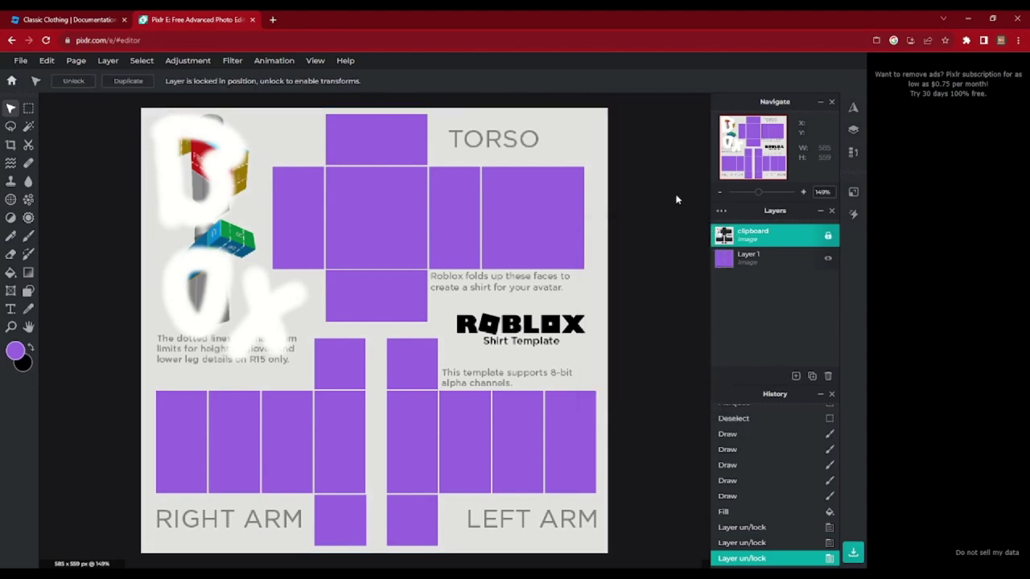
- Move purple Layer 1 straight up to Y -153 so the lower part of the sleeves is left transparent
click(748, 256)
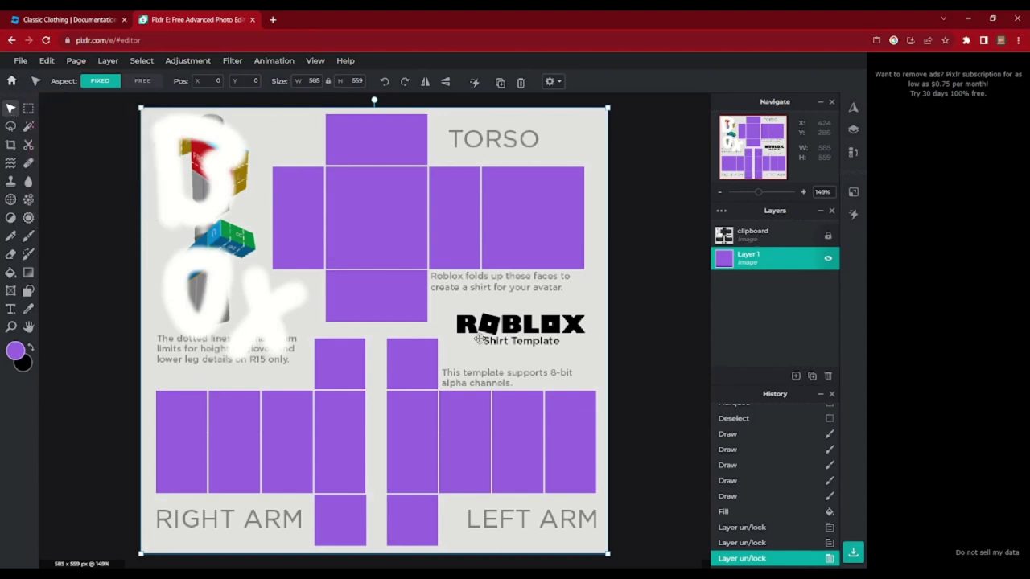
drag(478, 346, 450, 324)
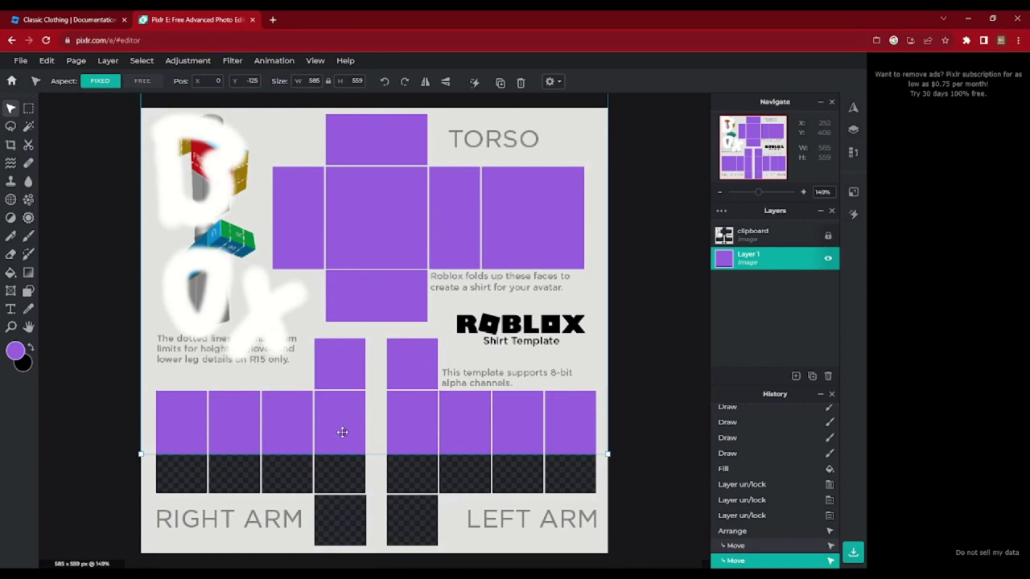
mouse_move(372, 364)
mouse_down()
mouse_move(368, 390)
mouse_move(375, 333)
mouse_move(374, 354)
mouse_up()
mouse_move(430, 217)
mouse_down()
mouse_move(425, 169)
mouse_move(424, 208)
mouse_up()
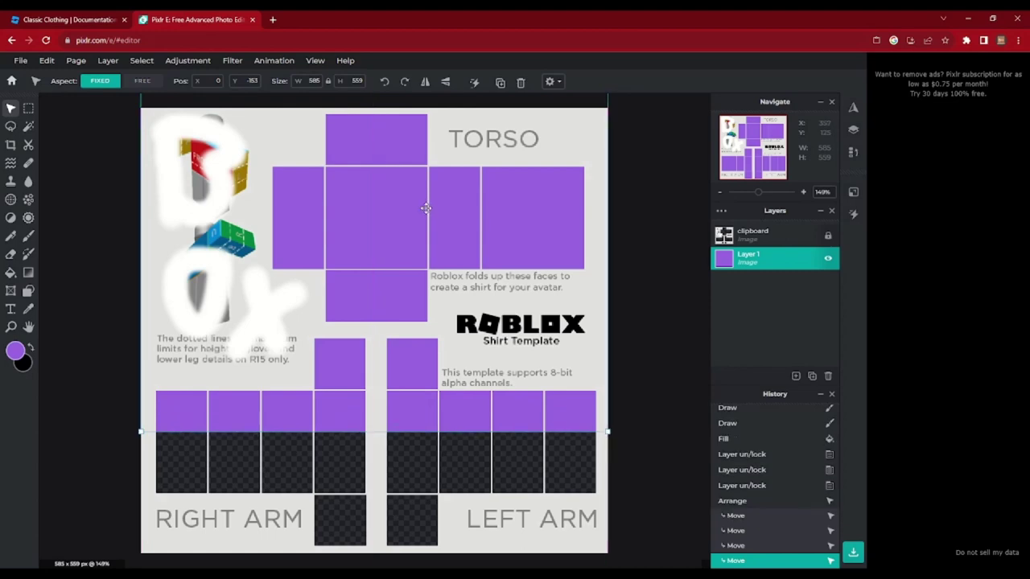
click(98, 203)
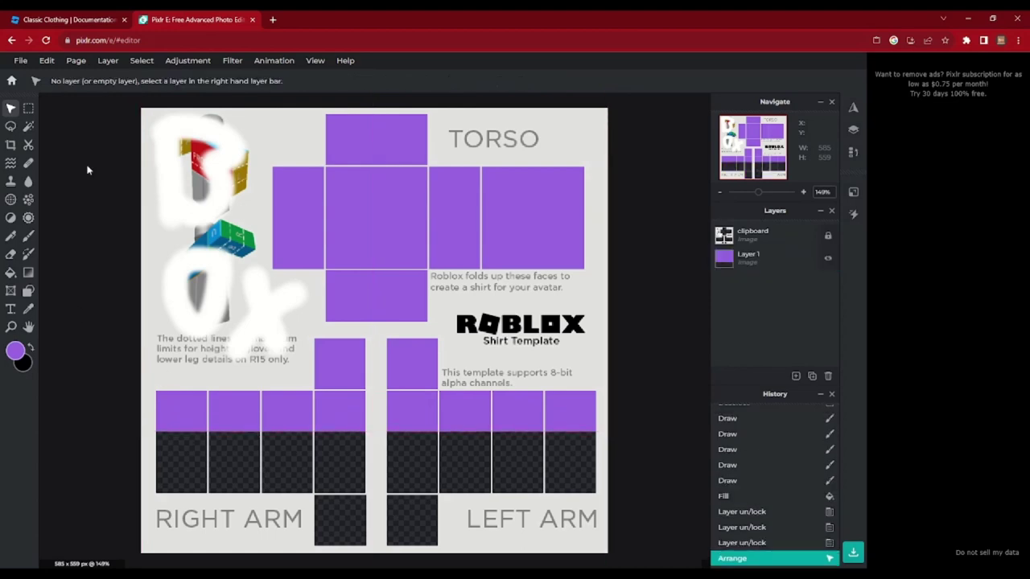
- Draw a circular marquee selection about 61 px wide across the seam between the torso's upper panel and front panel
scroll(336, 288, up, 1)
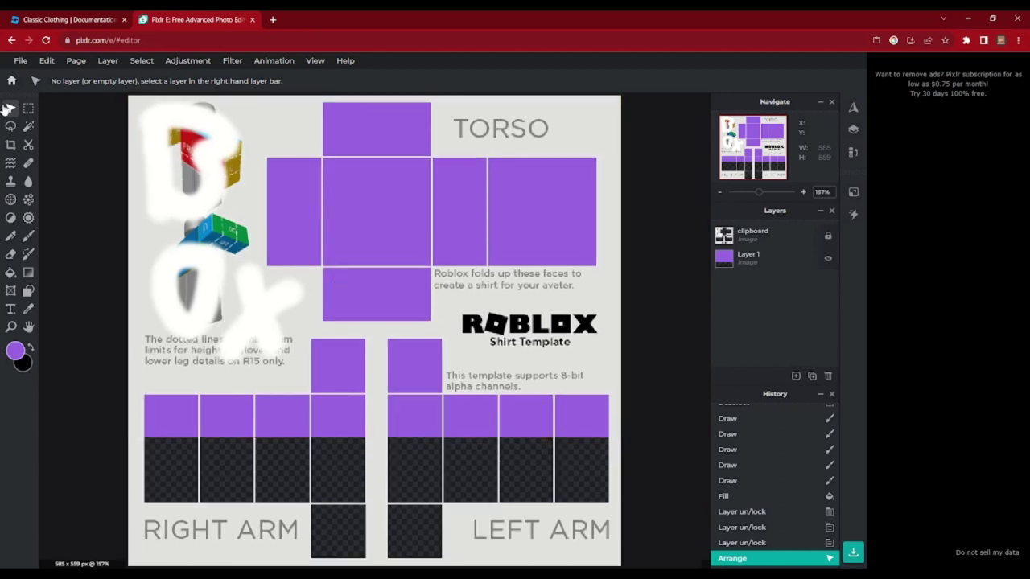
click(28, 108)
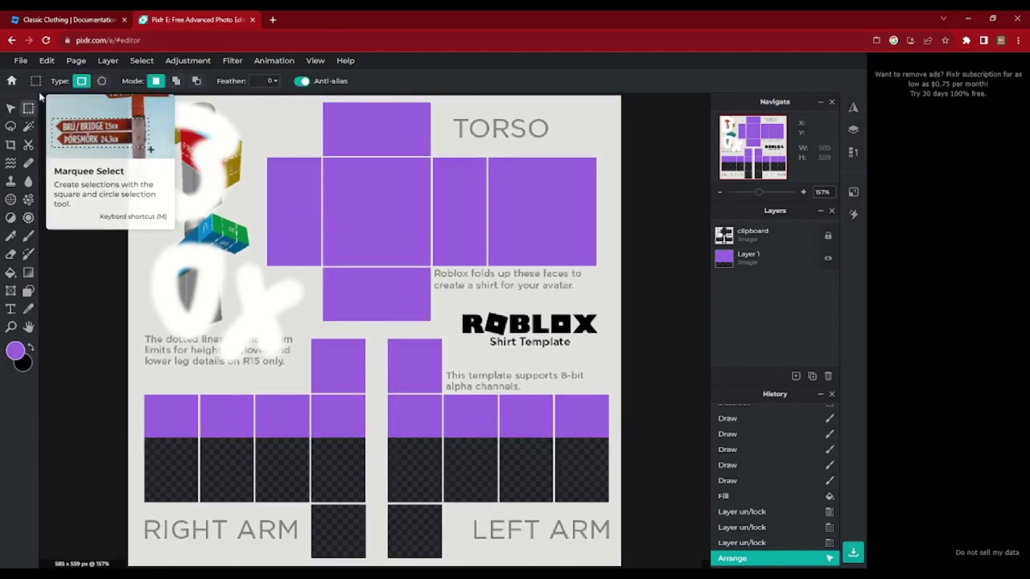
click(101, 81)
scroll(376, 243, up, 5)
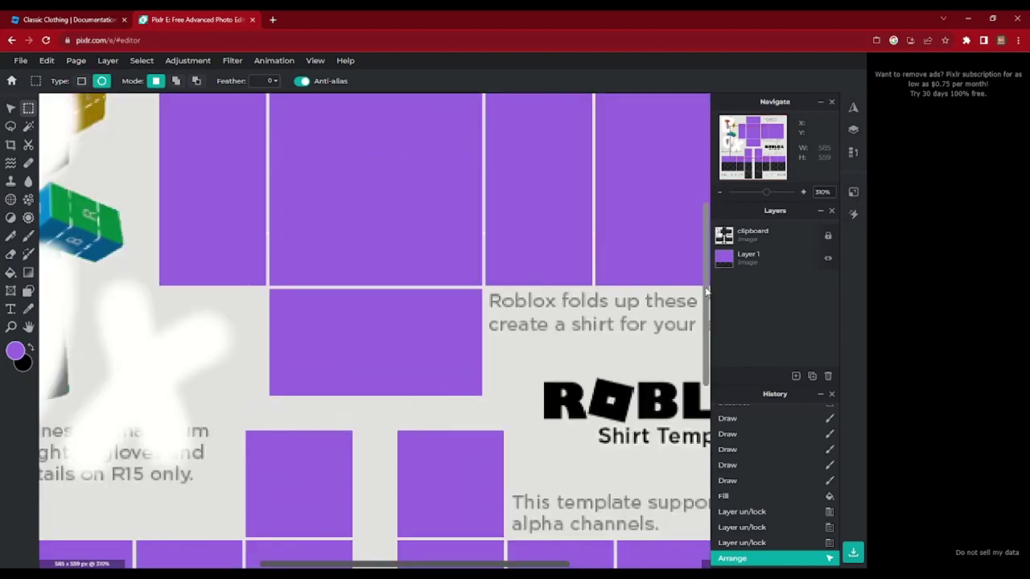
drag(706, 291, 706, 204)
scroll(371, 235, up, 2)
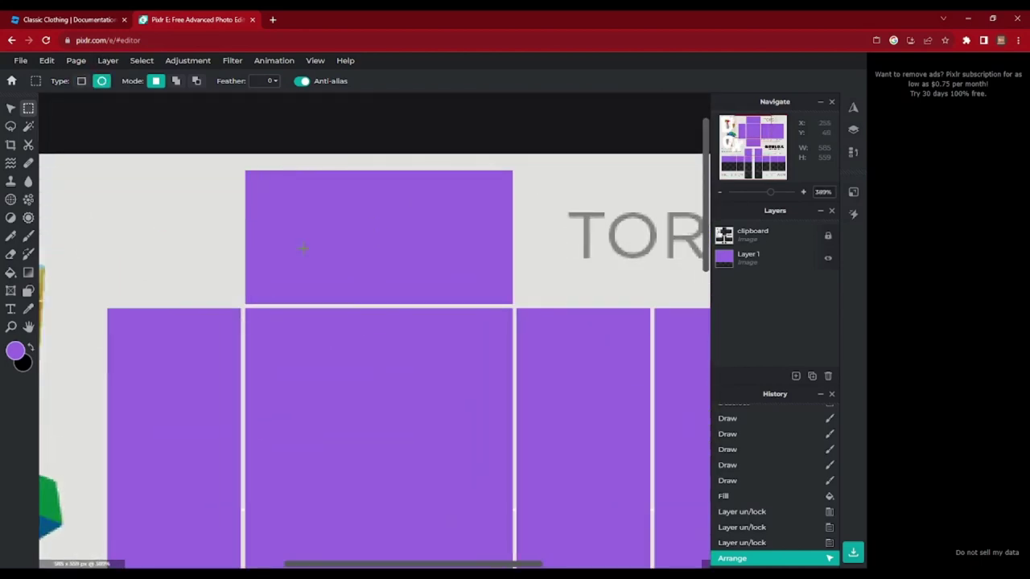
drag(335, 233, 460, 359)
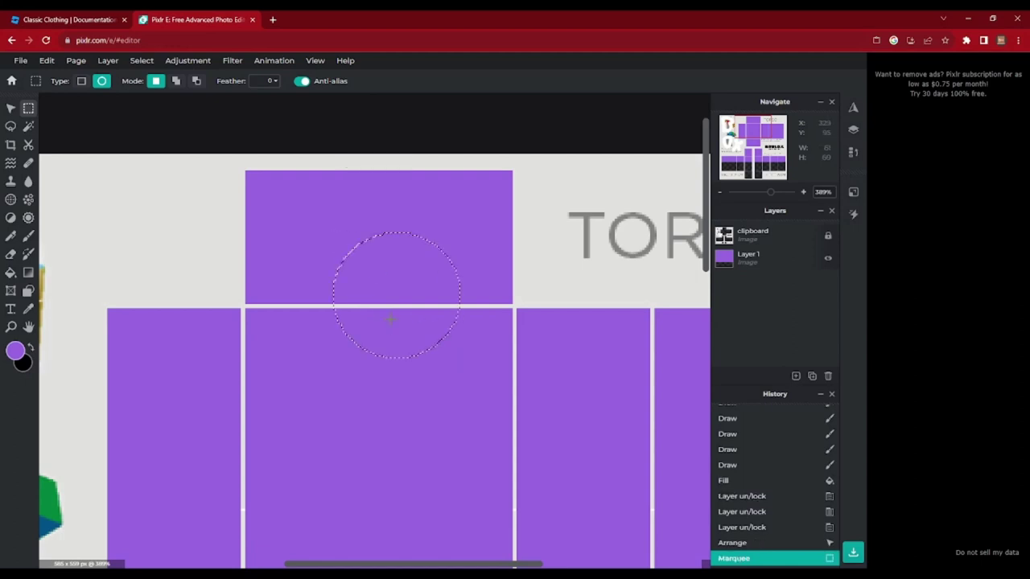
- Discard the circular selection and make Layer 1 the active layer
click(10, 110)
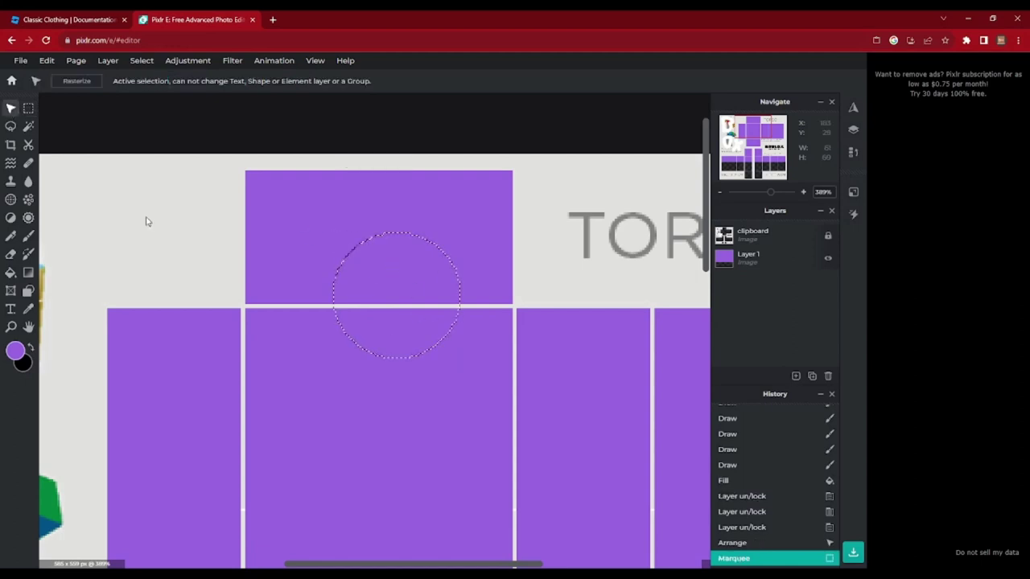
key(m)
click(380, 289)
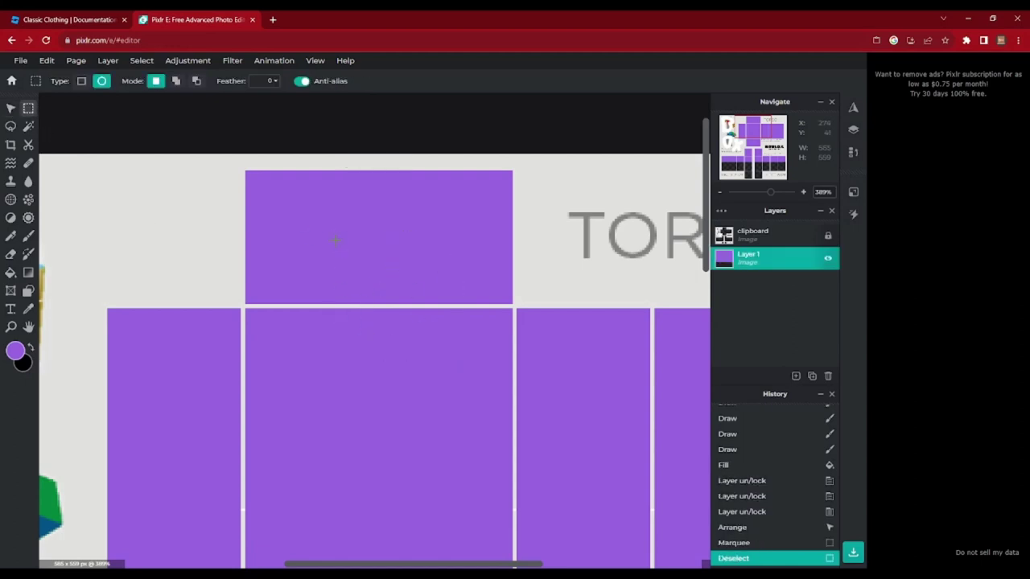
- Cut a neck hole in Layer 1 with a circular selection about 64 by 65 px, shifted upward over the torso's upper panel
drag(319, 219, 452, 354)
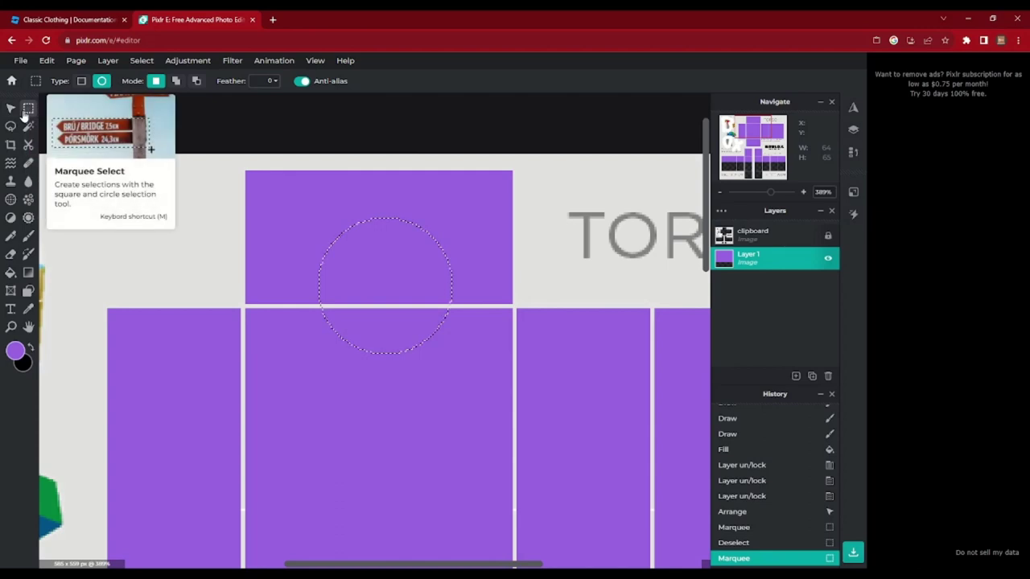
drag(394, 286, 385, 263)
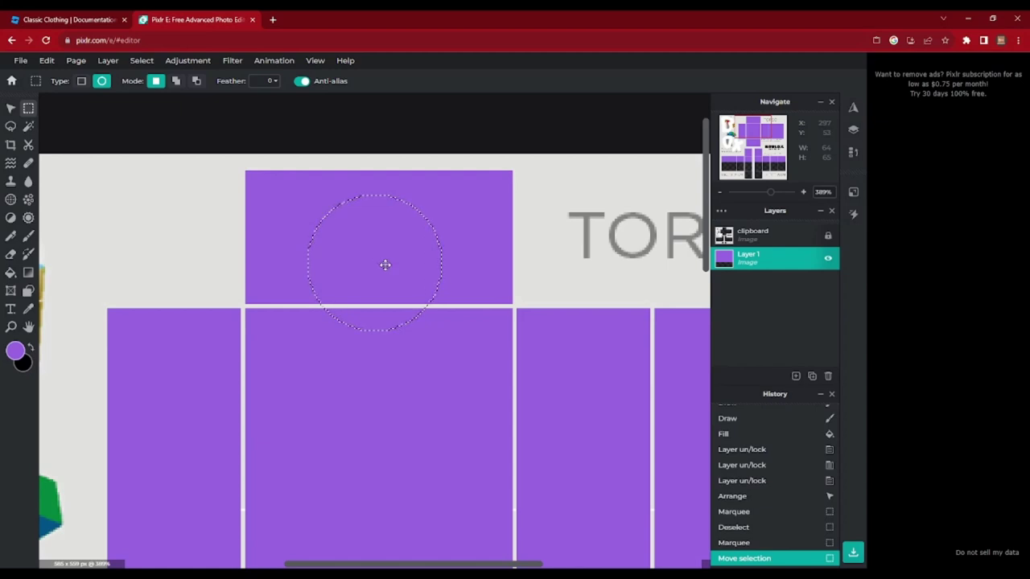
click(10, 108)
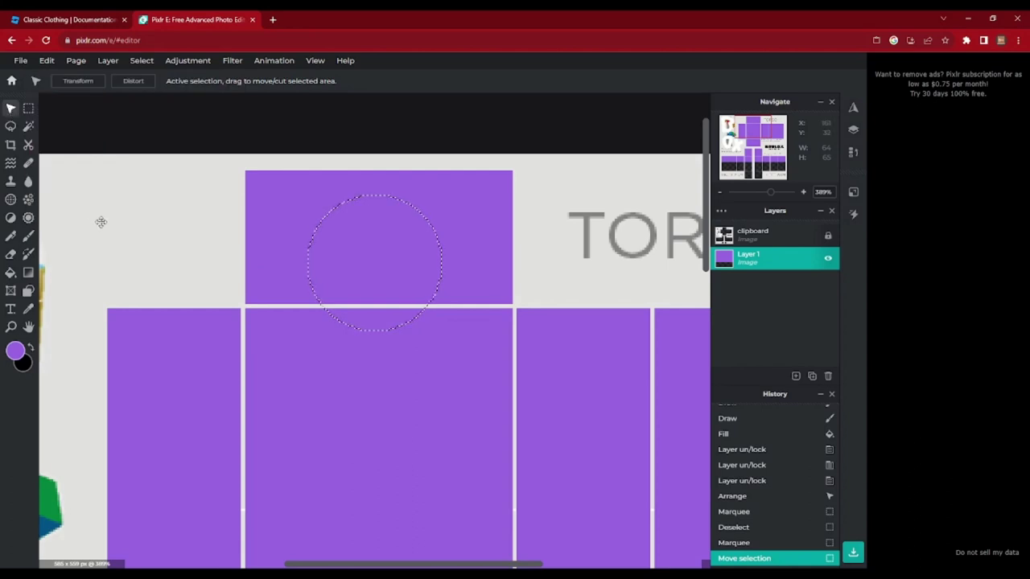
key(Delete)
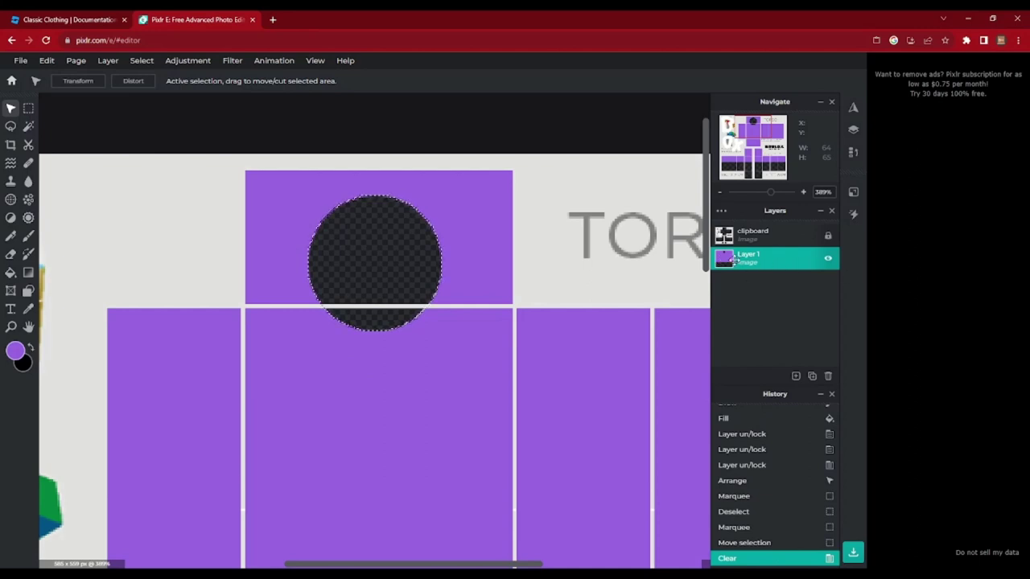
click(25, 110)
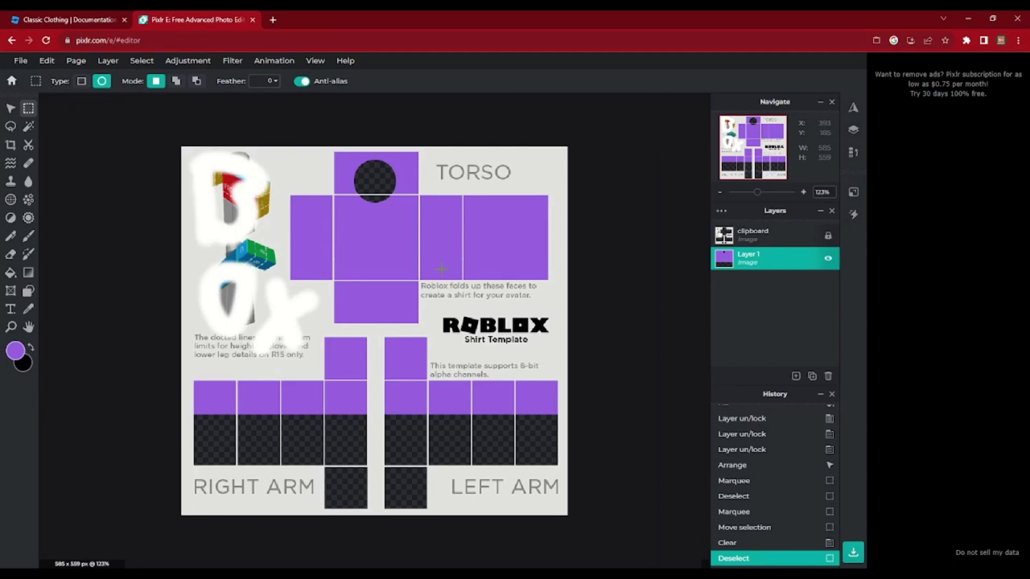
scroll(438, 265, up, 5)
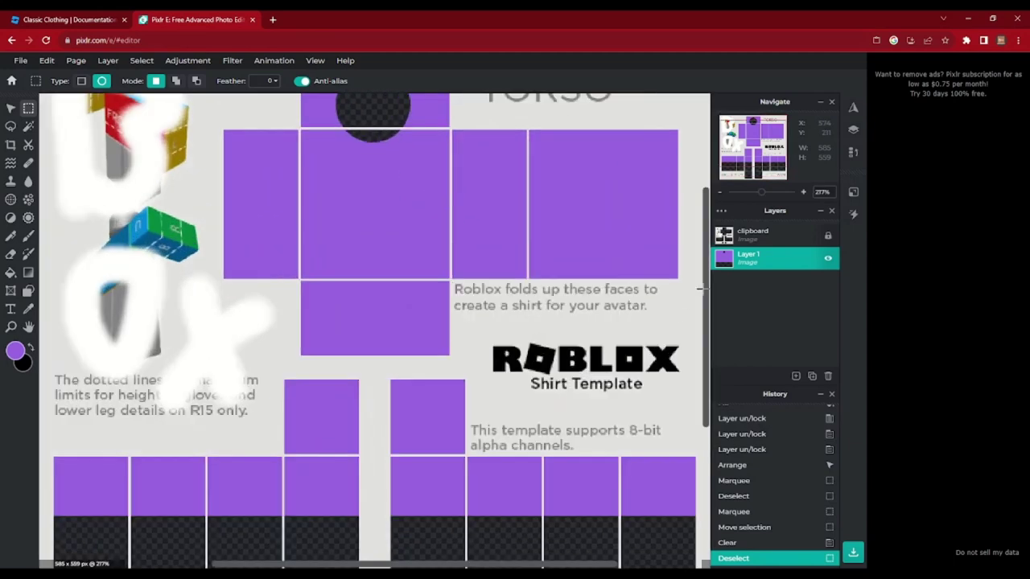
- Set up the Shape tool in Draw mode to draw circles with an outline and no fill
drag(706, 288, 684, 223)
scroll(363, 223, up, 3)
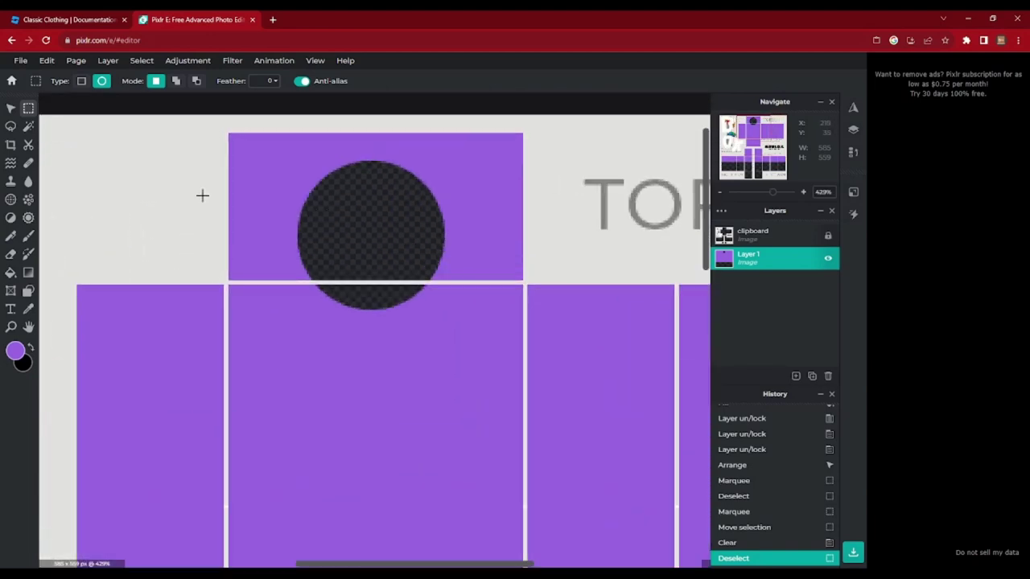
scroll(375, 220, up, 3)
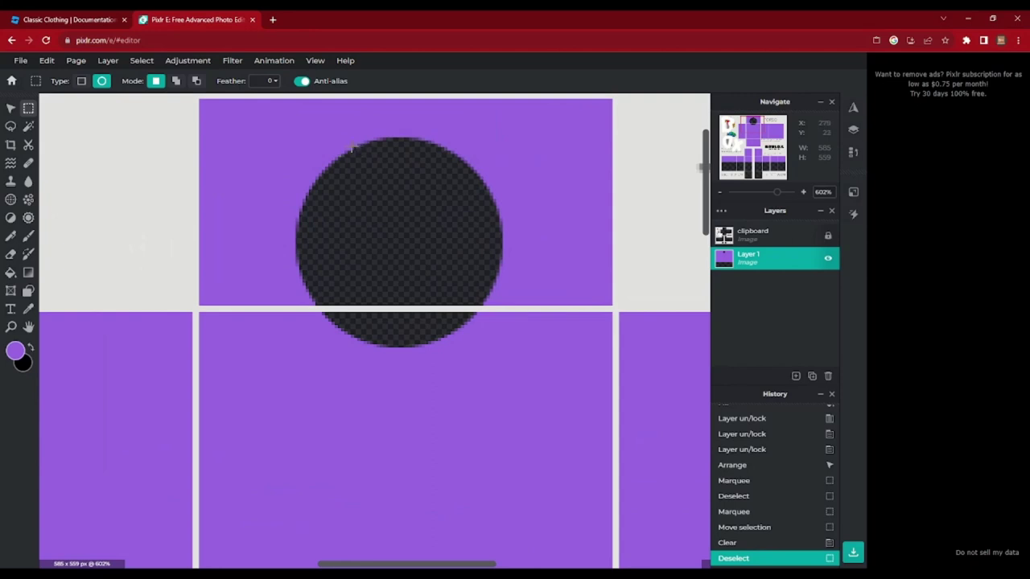
click(29, 291)
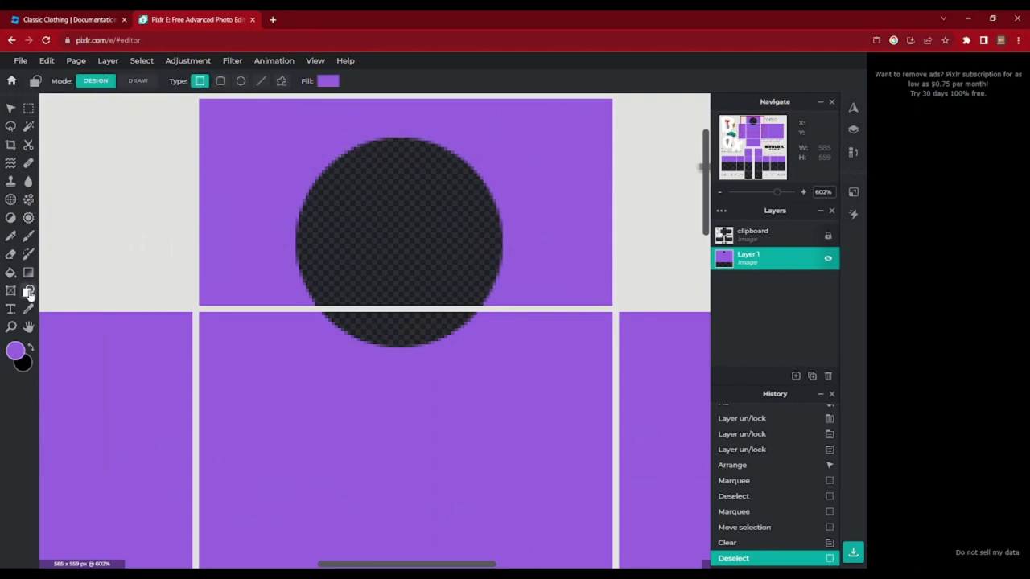
click(134, 82)
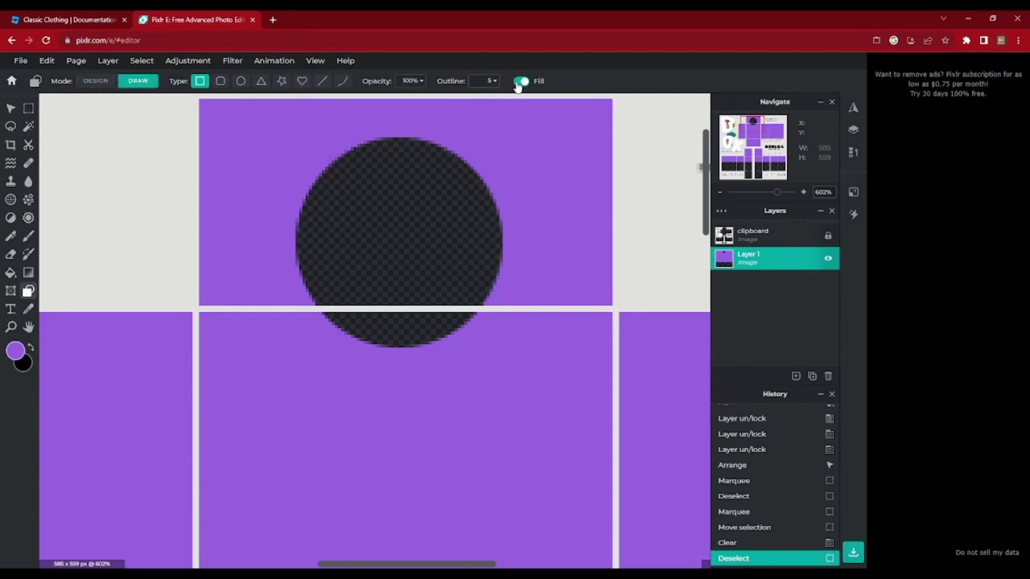
click(240, 82)
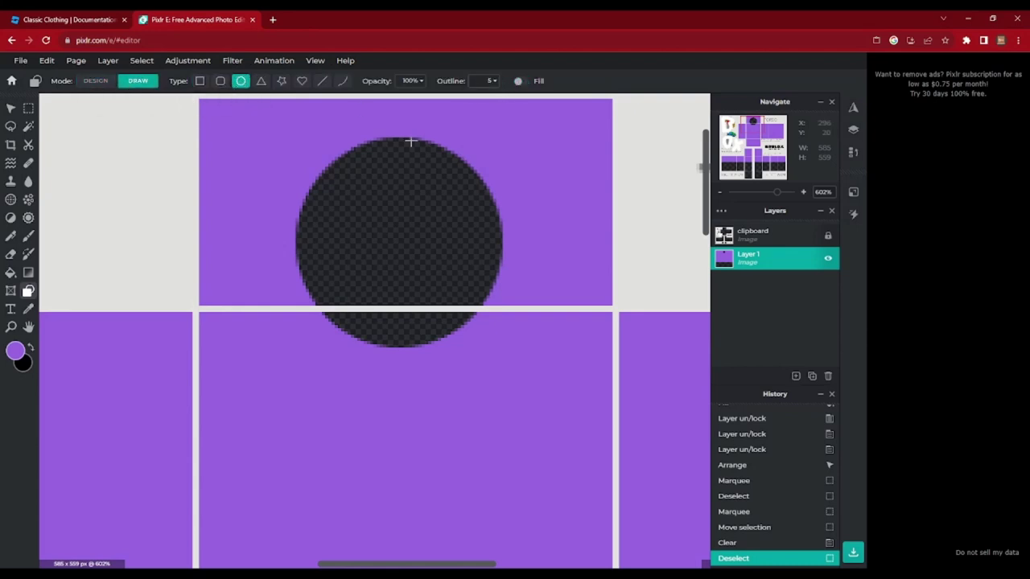
- Undo a trial circle around the neck hole, then set the outline to 2 and the foreground color to lighter purple #A380D9
drag(295, 141, 487, 330)
key(ctrl+z)
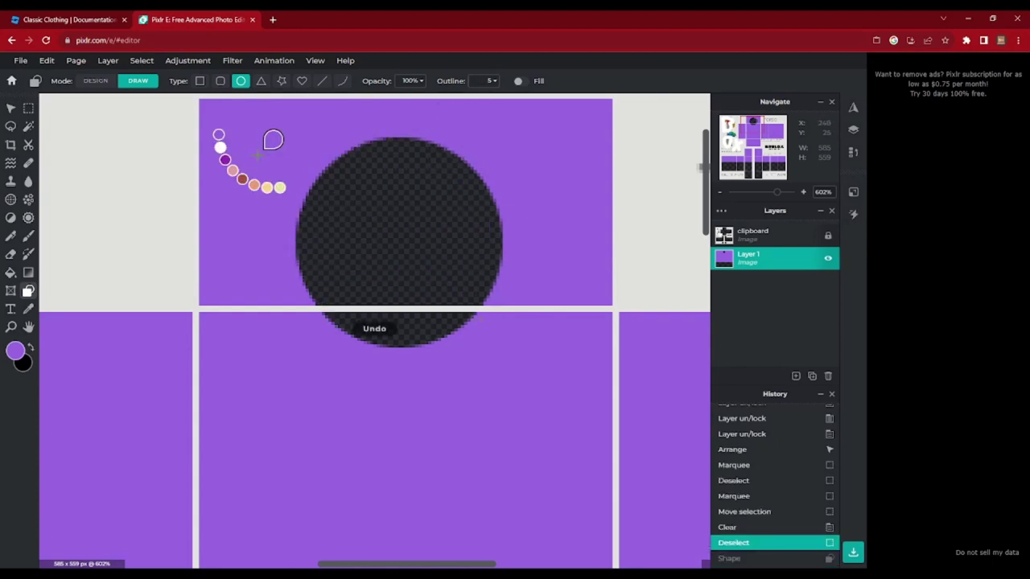
double_click(491, 81)
text(2)
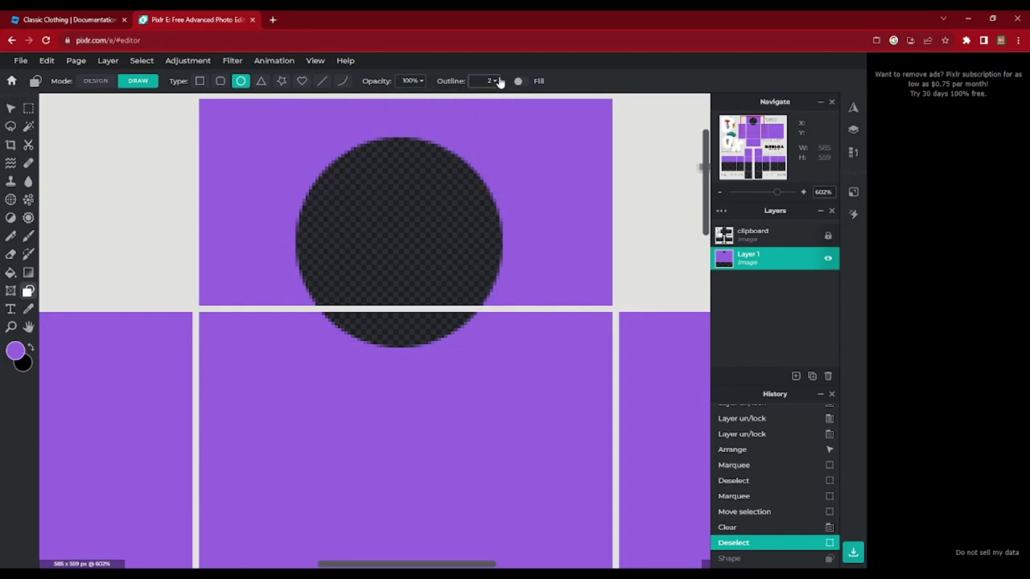
click(16, 355)
drag(445, 250, 424, 255)
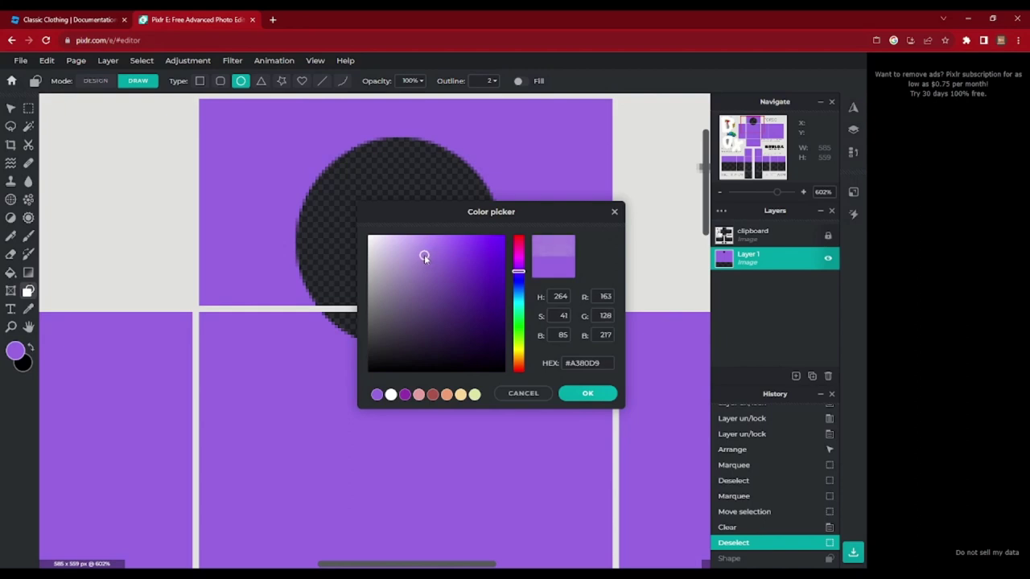
click(587, 394)
- Add an empty layer above Layer 1 and draw a light purple ring about 69 by 71 px around the neck hole
click(795, 376)
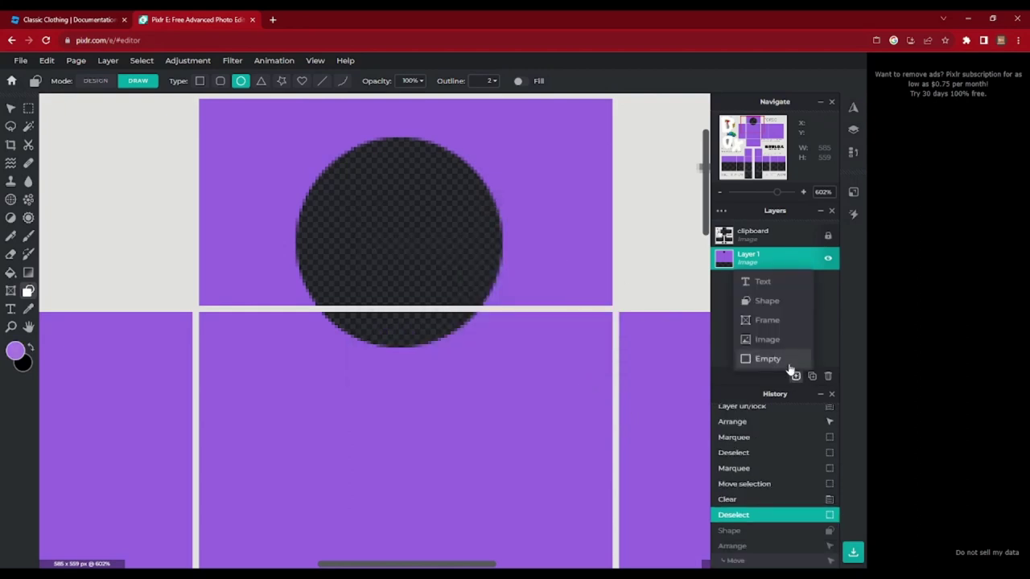
click(789, 368)
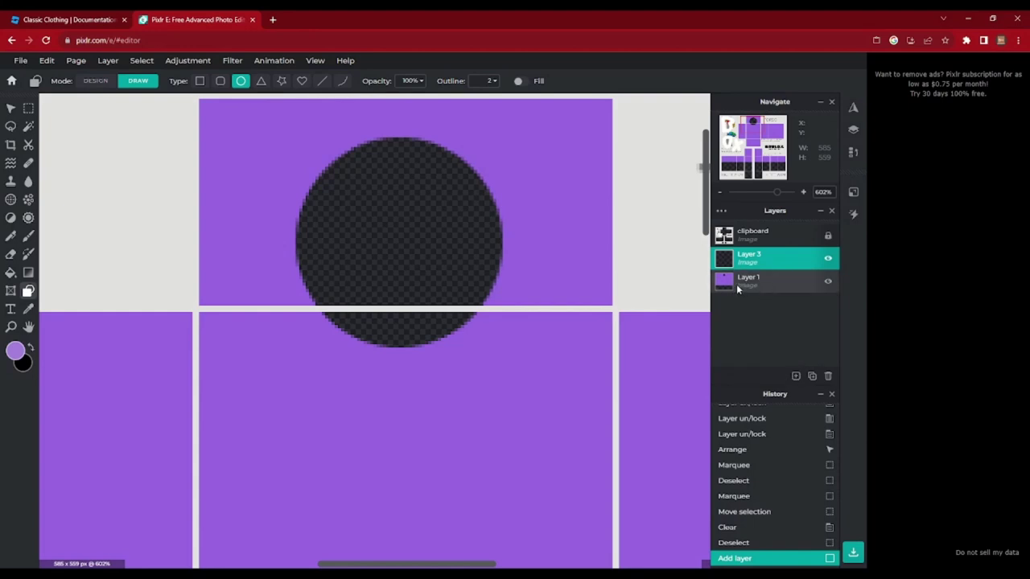
drag(280, 124, 501, 350)
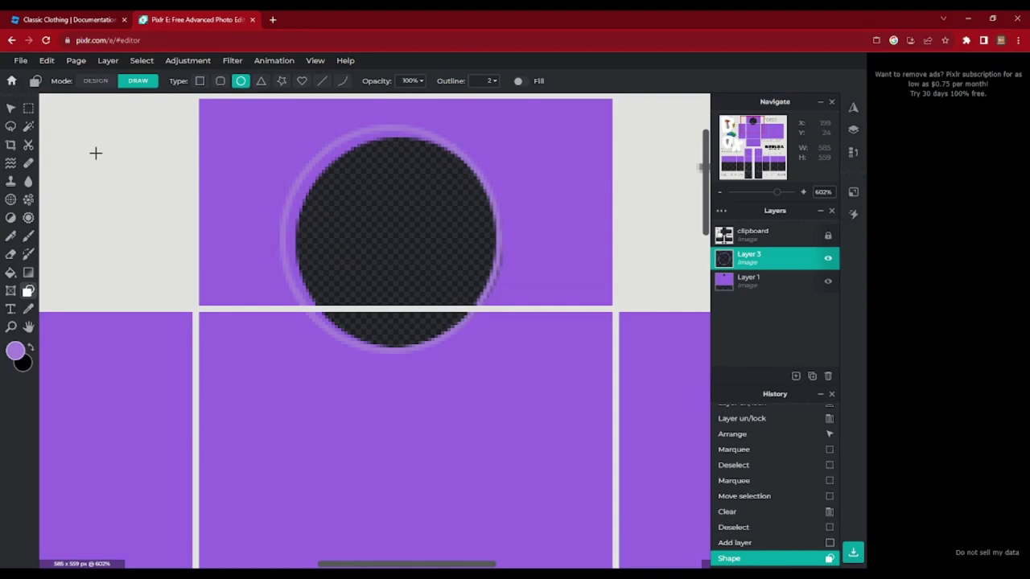
- Center the ring over the neck hole and shrink it slightly so it borders the hole's edge as a collar
click(8, 110)
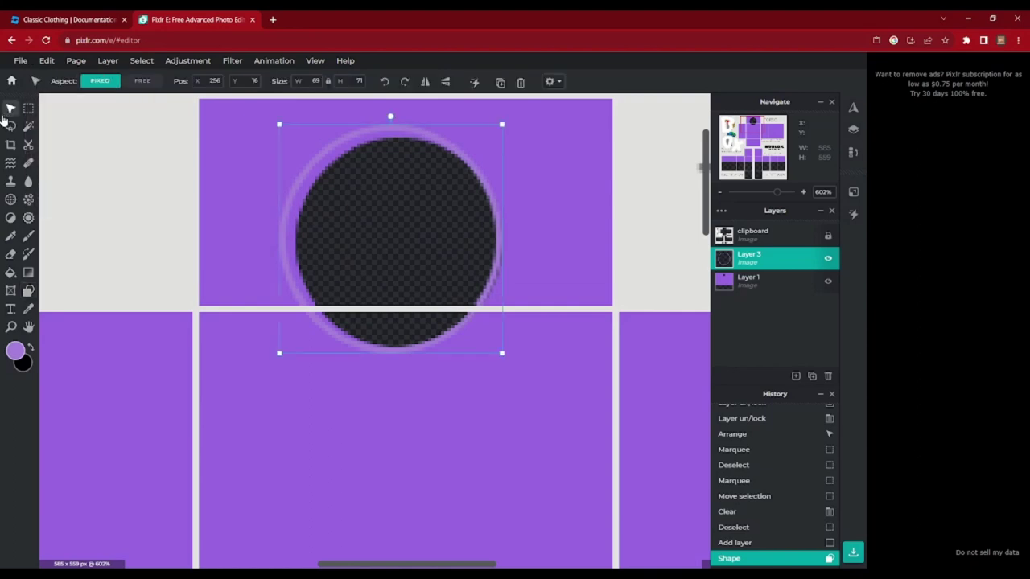
drag(346, 186, 350, 188)
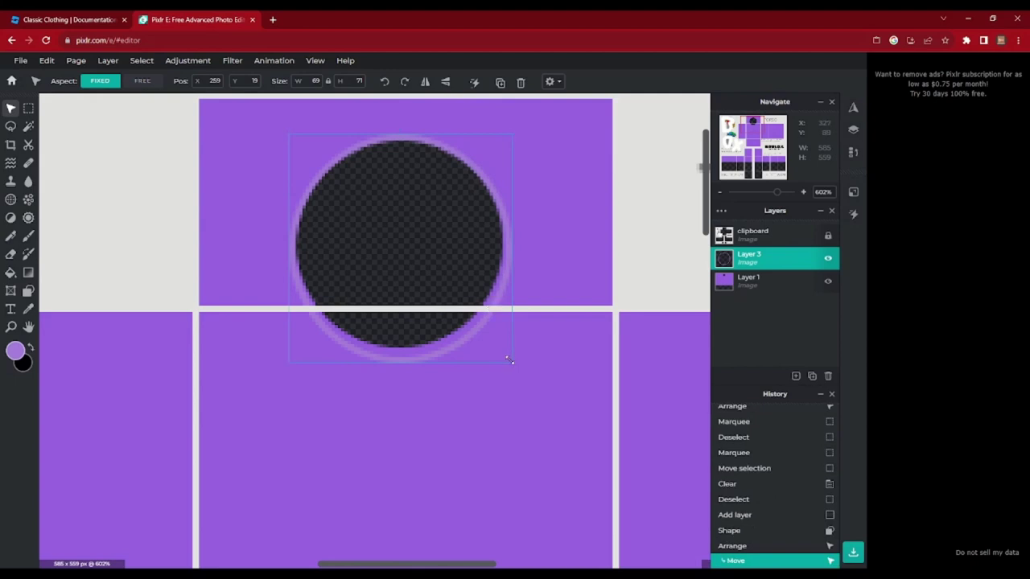
drag(508, 362, 500, 350)
click(405, 359)
scroll(404, 359, down, 3)
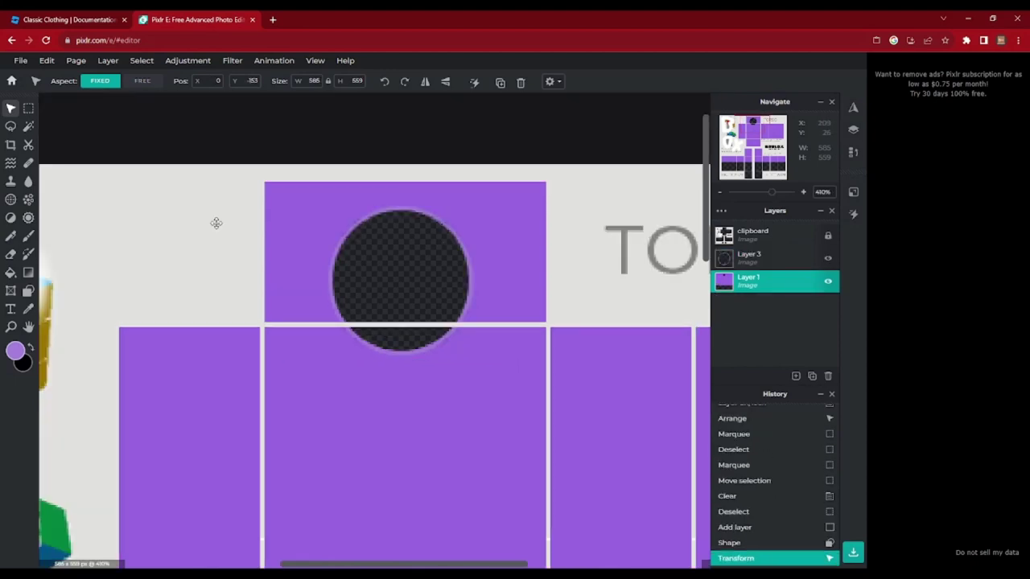
scroll(215, 223, down, 5)
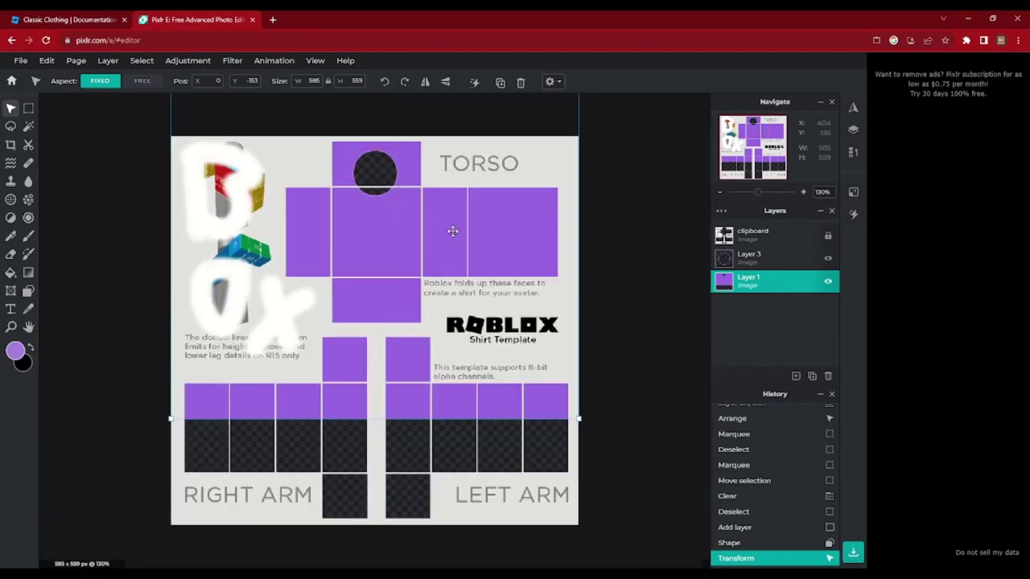
scroll(453, 231, up, 1)
click(622, 368)
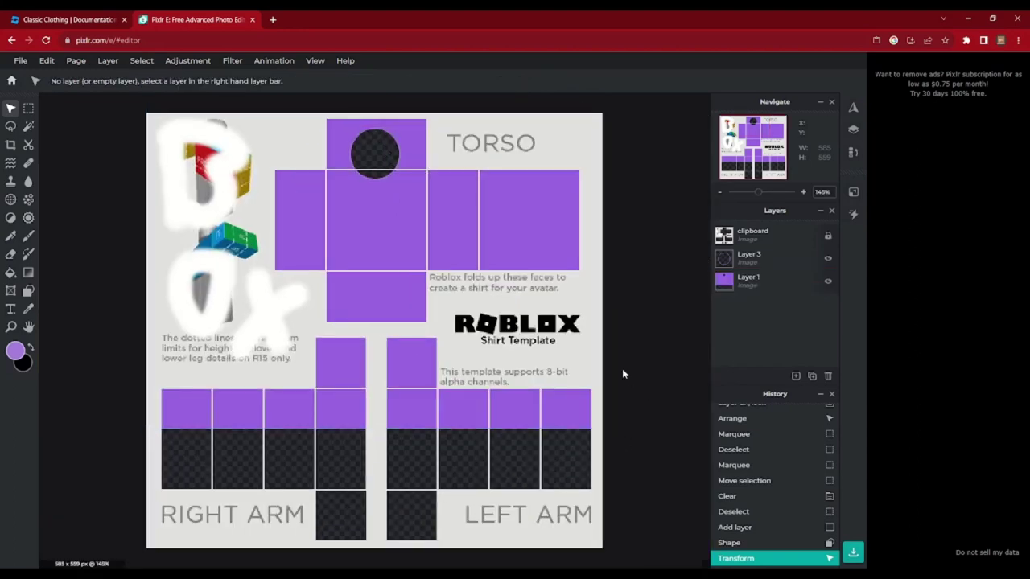
- Add another empty layer and place it between Layer 3 and Layer 1
scroll(338, 475, up, 5)
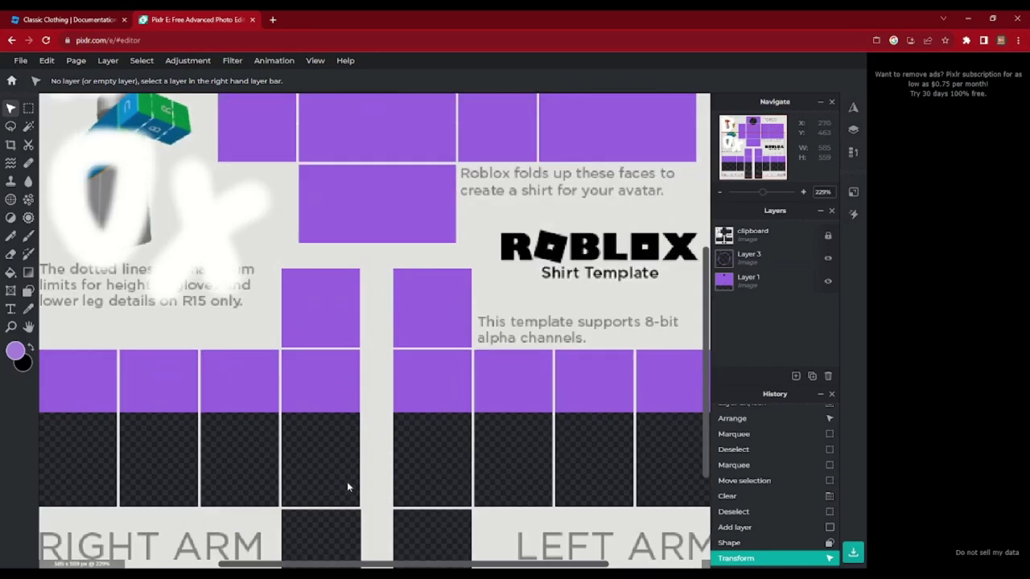
click(795, 375)
click(772, 359)
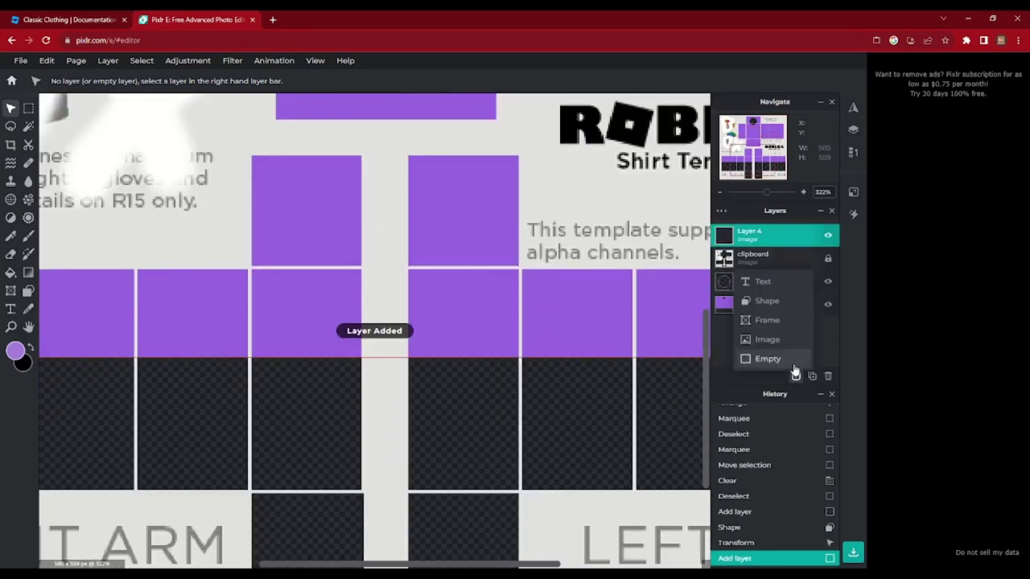
drag(764, 235, 764, 282)
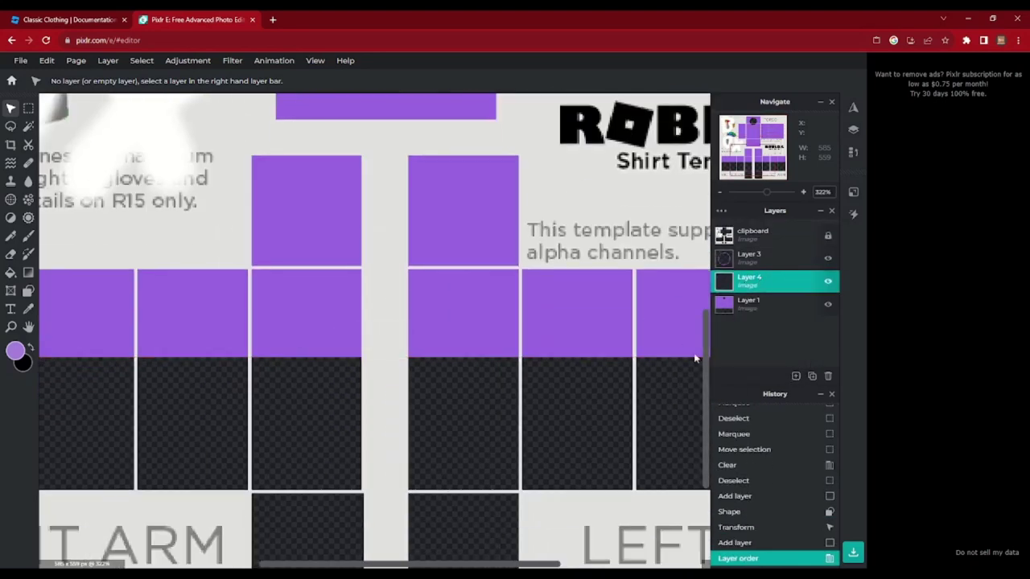
- Draw a straight horizontal light purple line with outline 2 on Layer 4 along the lower hem of the sleeves
scroll(317, 507, up, 2)
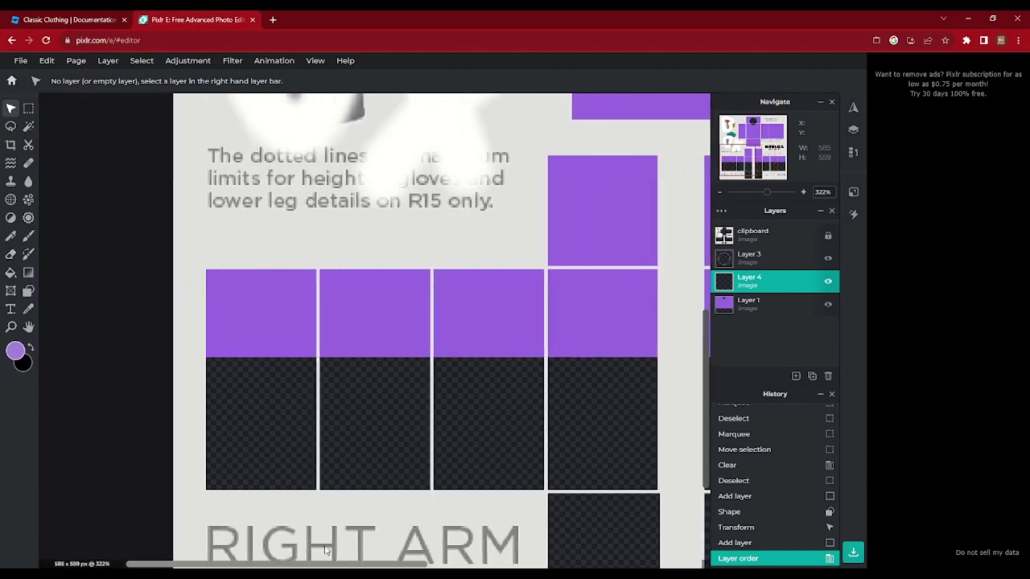
scroll(260, 395, up, 3)
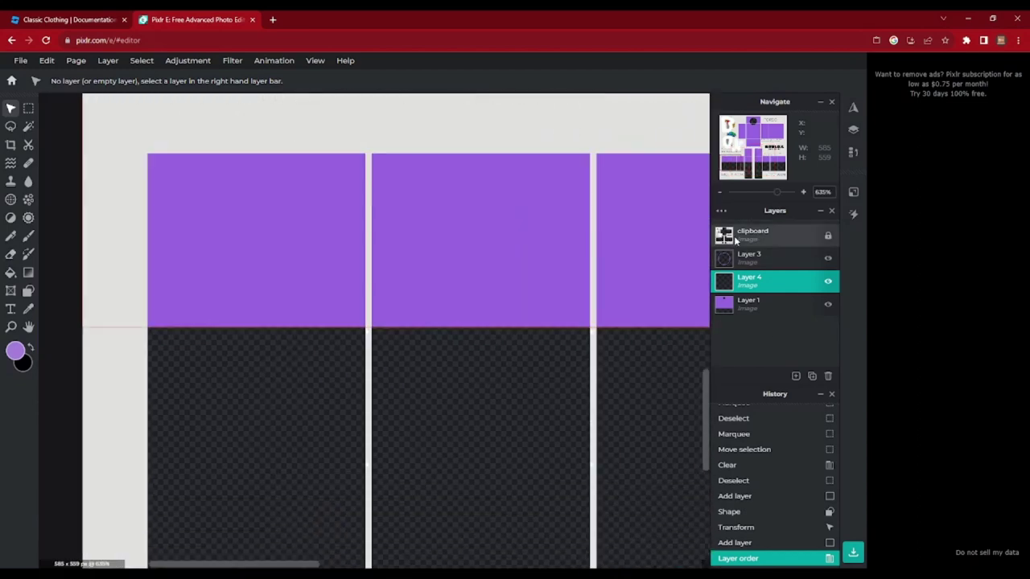
click(732, 242)
click(740, 279)
click(28, 292)
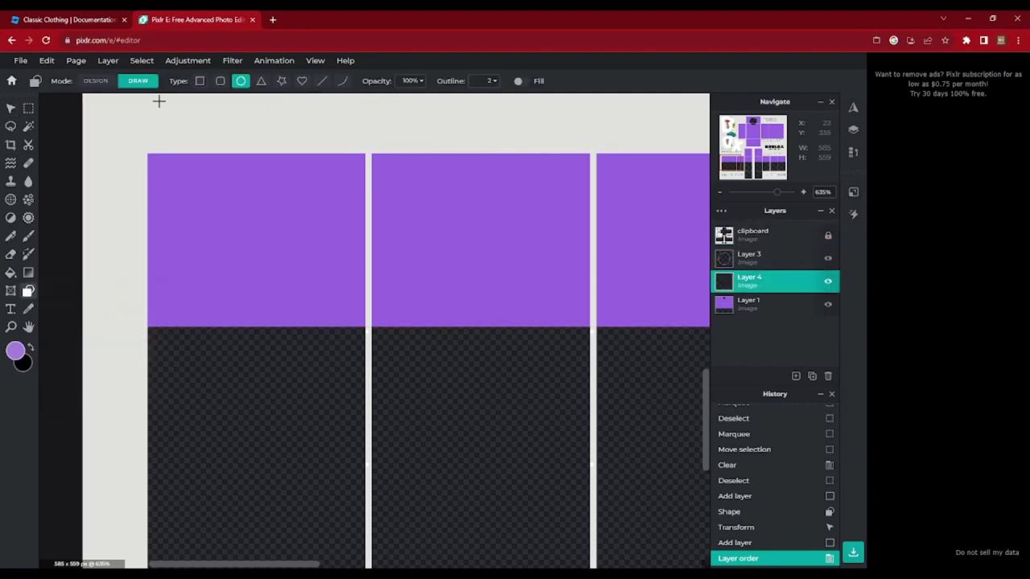
click(322, 83)
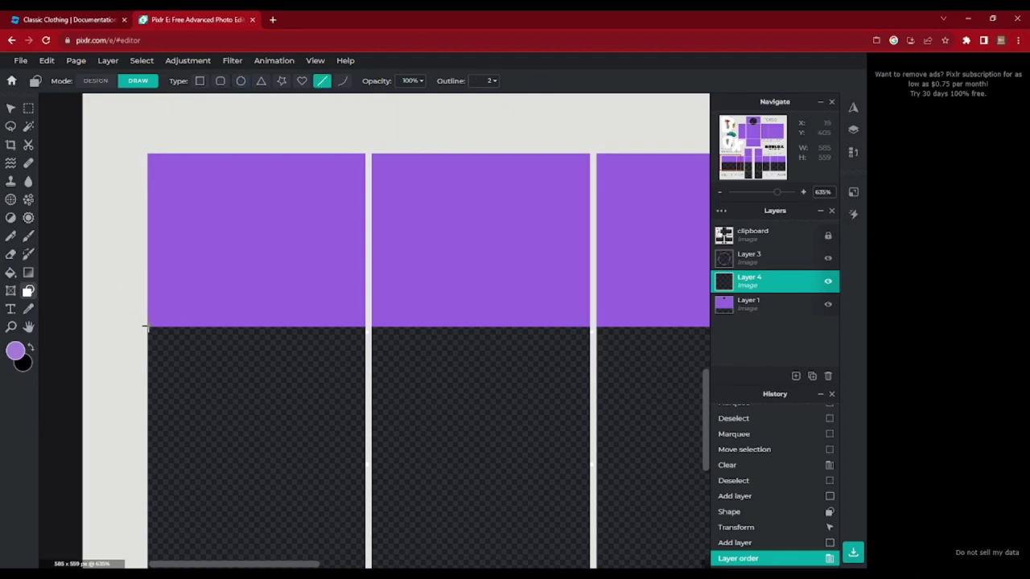
drag(146, 326, 650, 327)
scroll(363, 298, down, 4)
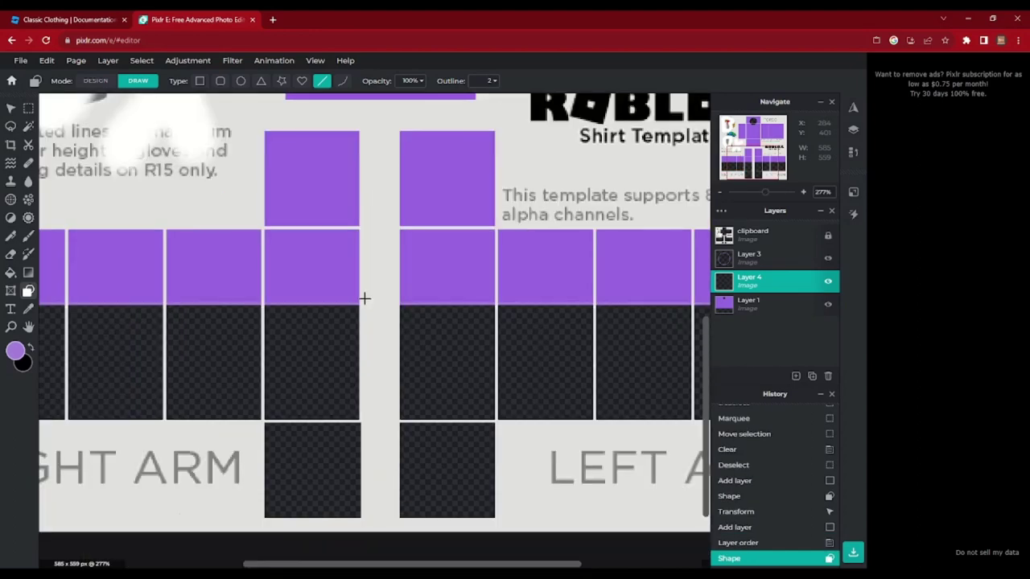
scroll(363, 308, up, 2)
scroll(398, 313, down, 4)
scroll(343, 312, down, 1)
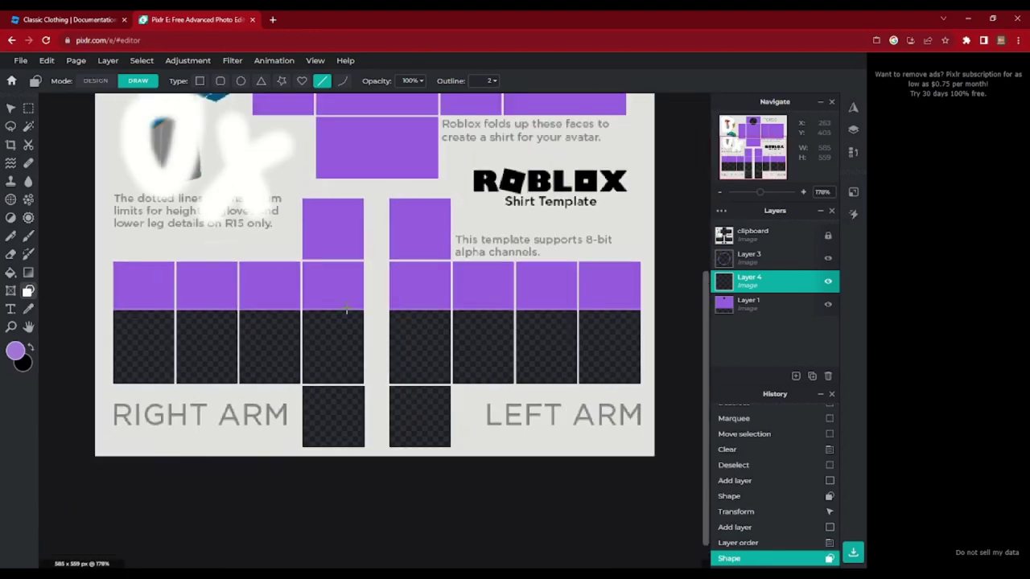
scroll(371, 286, down, 2)
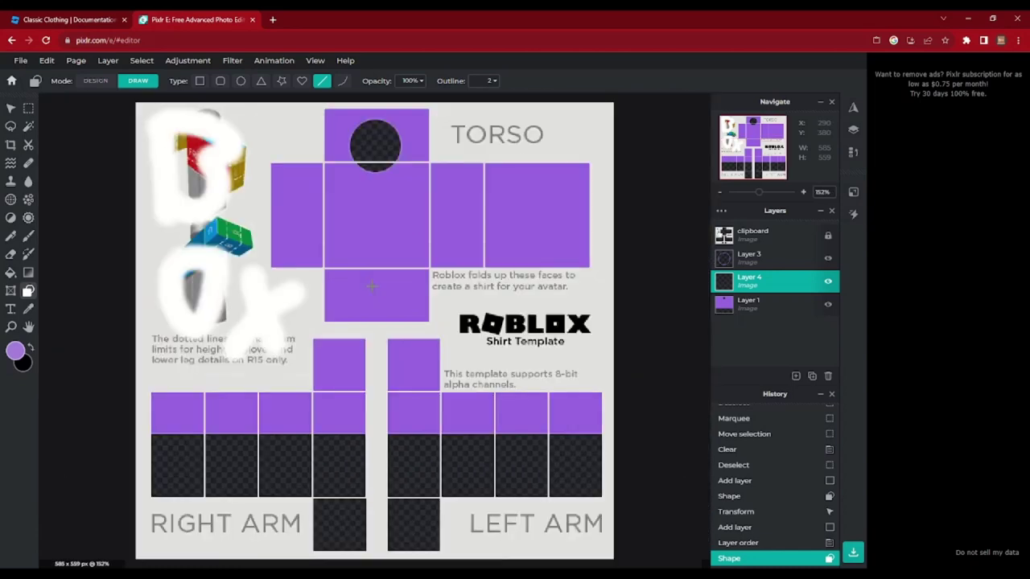
scroll(485, 266, up, 1)
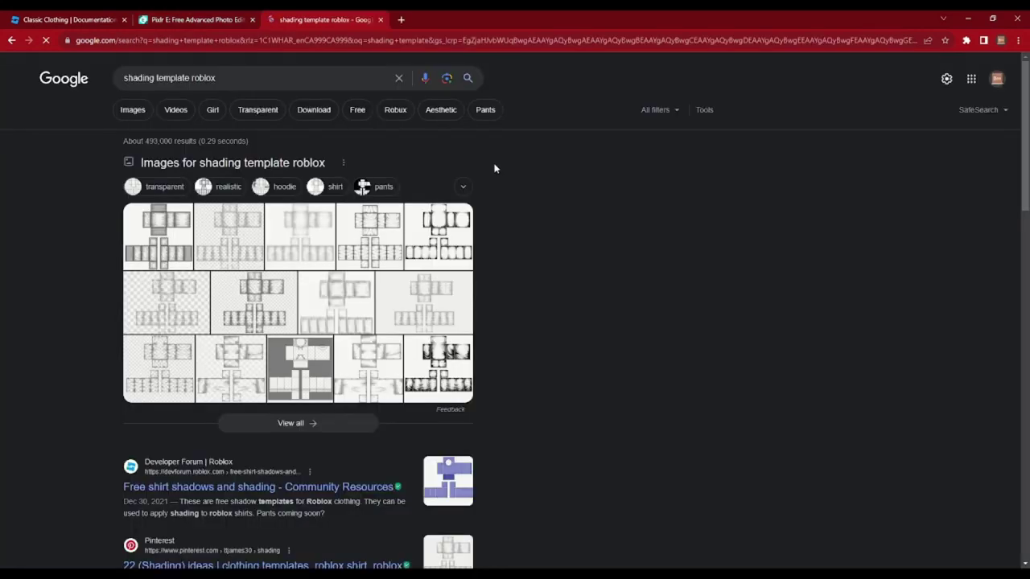
- Browse Google's image results for "shading template roblox" and preview the PNGWing T-shirt shading template
drag(126, 78, 246, 91)
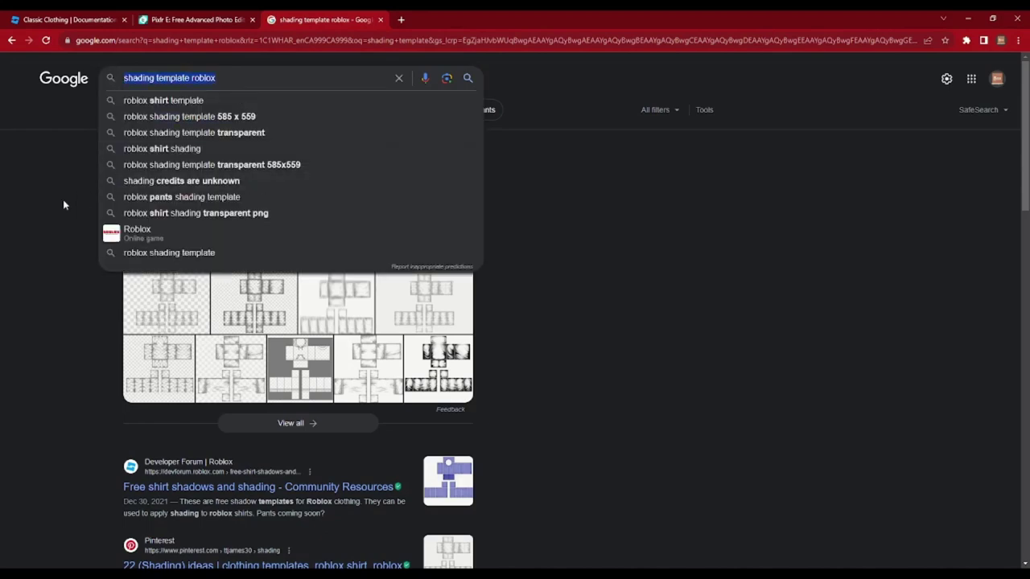
click(63, 201)
click(131, 111)
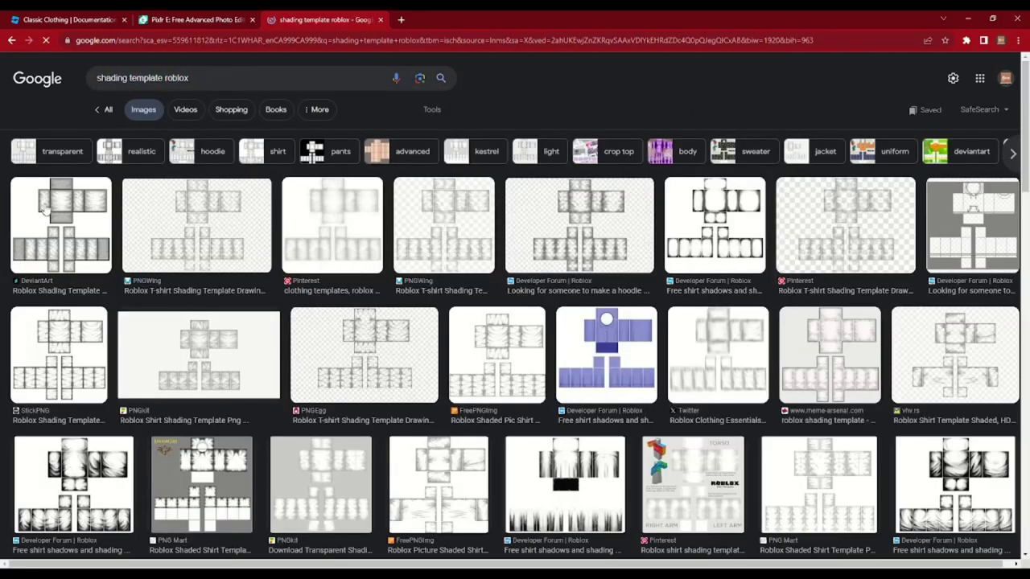
click(189, 227)
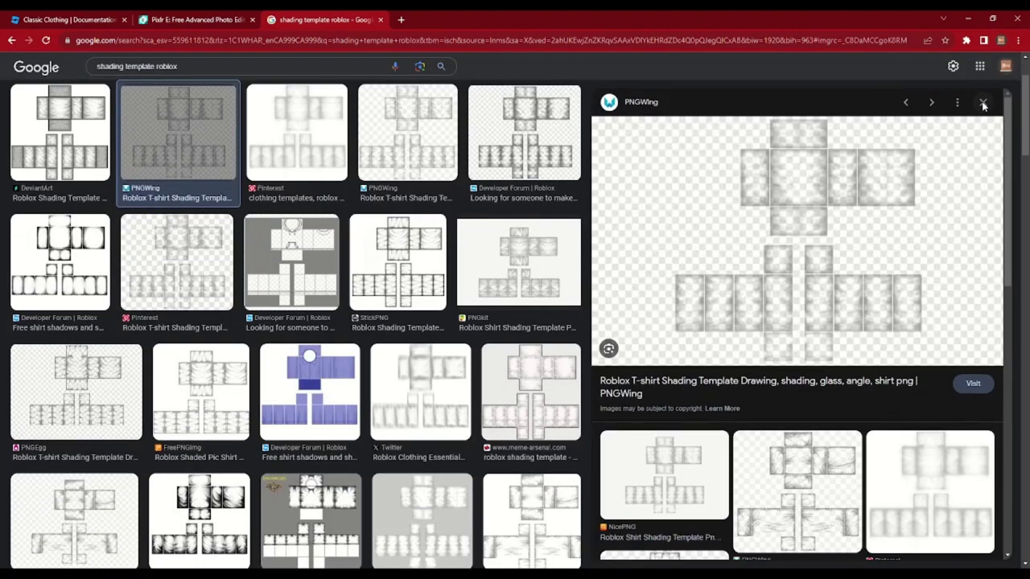
click(982, 103)
scroll(164, 179, up, 2)
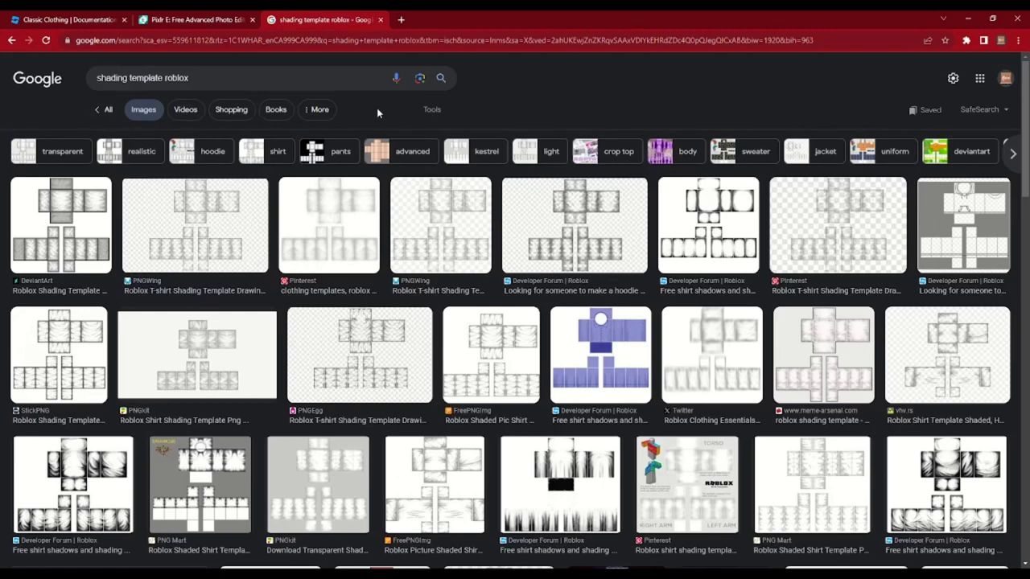
- Filter the image results to transparent color and open the preview of the Developer Forum shirt shading with dark folds
click(431, 109)
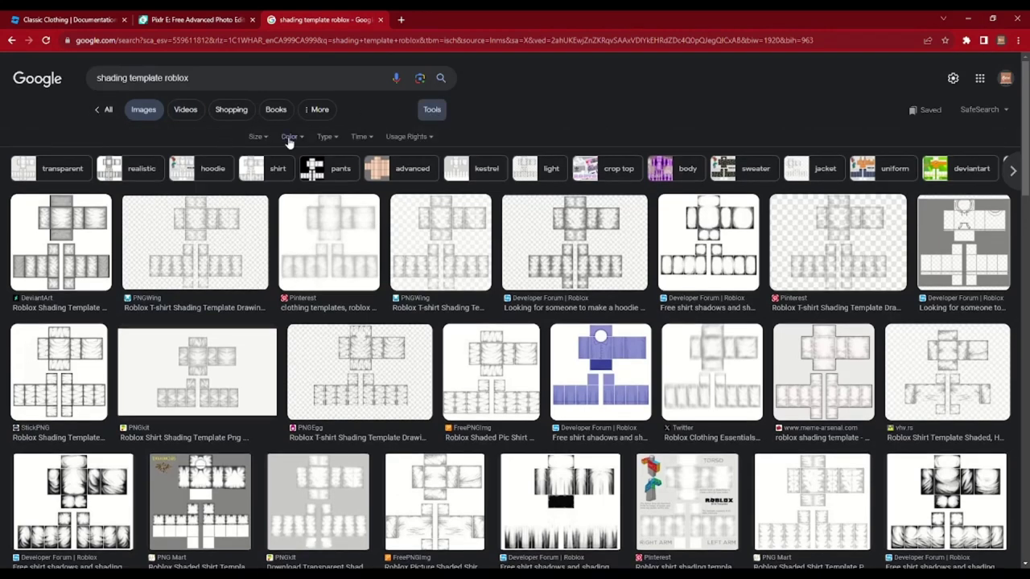
click(291, 140)
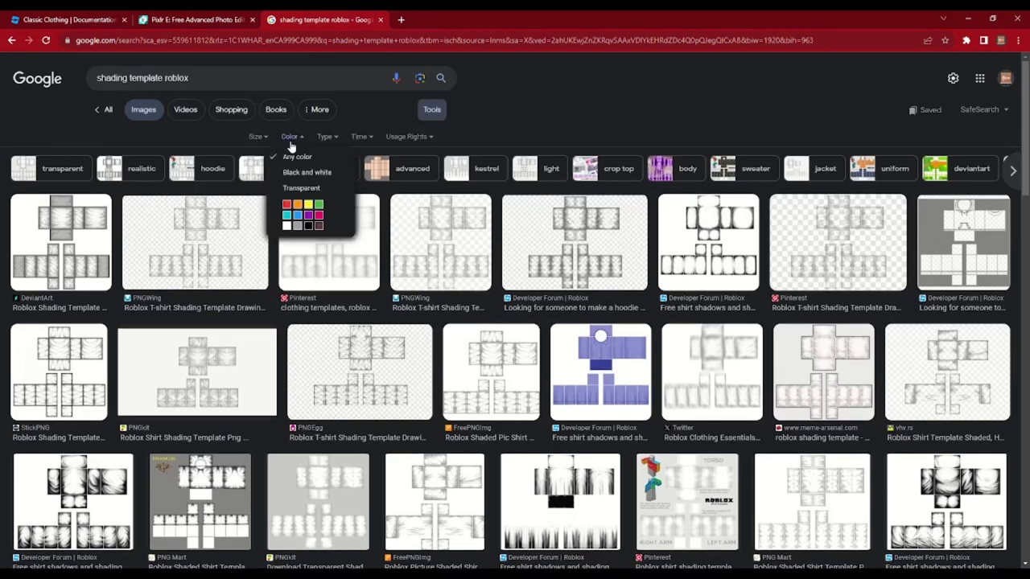
click(298, 187)
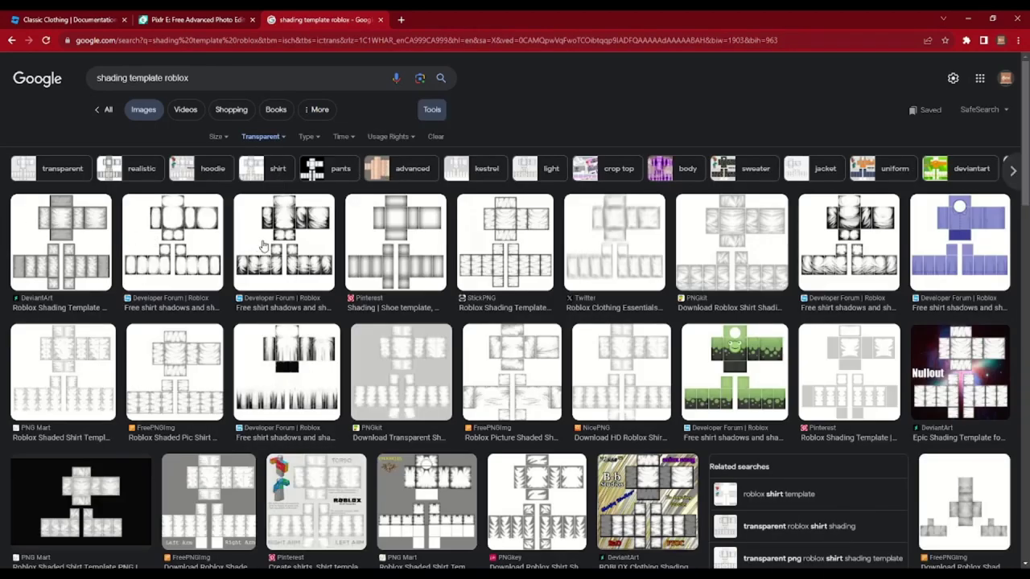
click(263, 245)
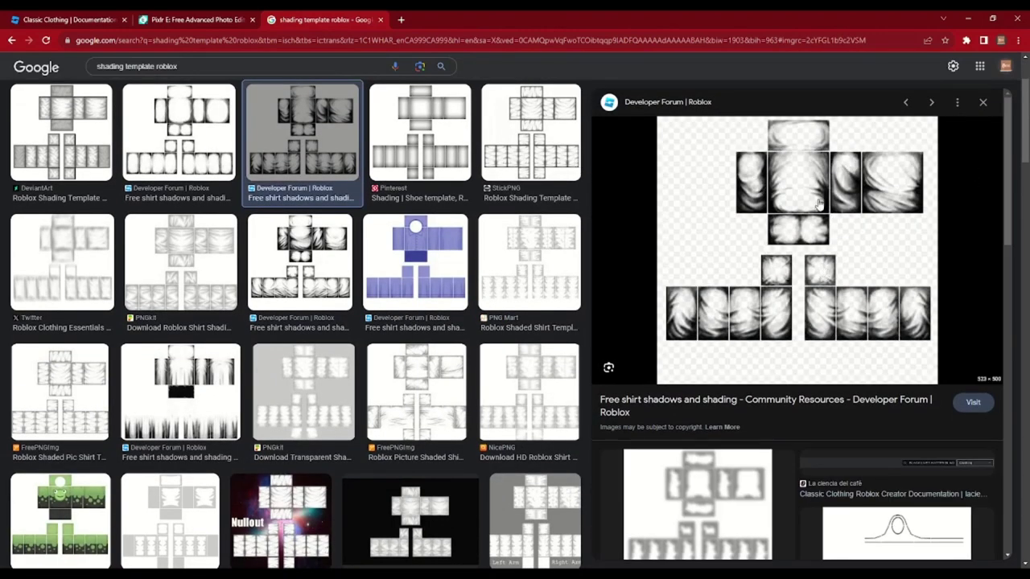
- Compare the Developer Forum shirt shading templates and open the second-row one with dark curved folds
click(192, 150)
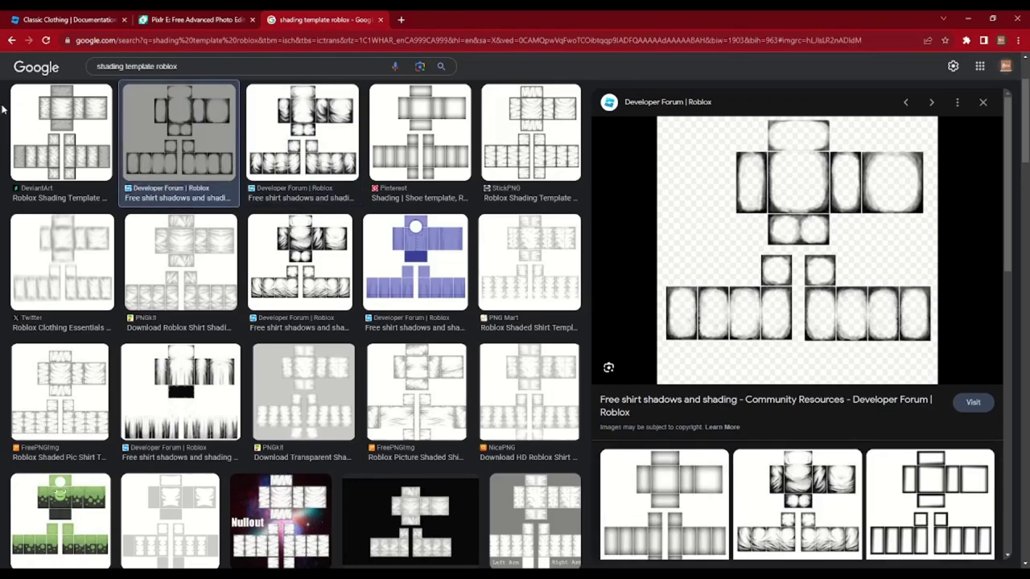
key(Right)
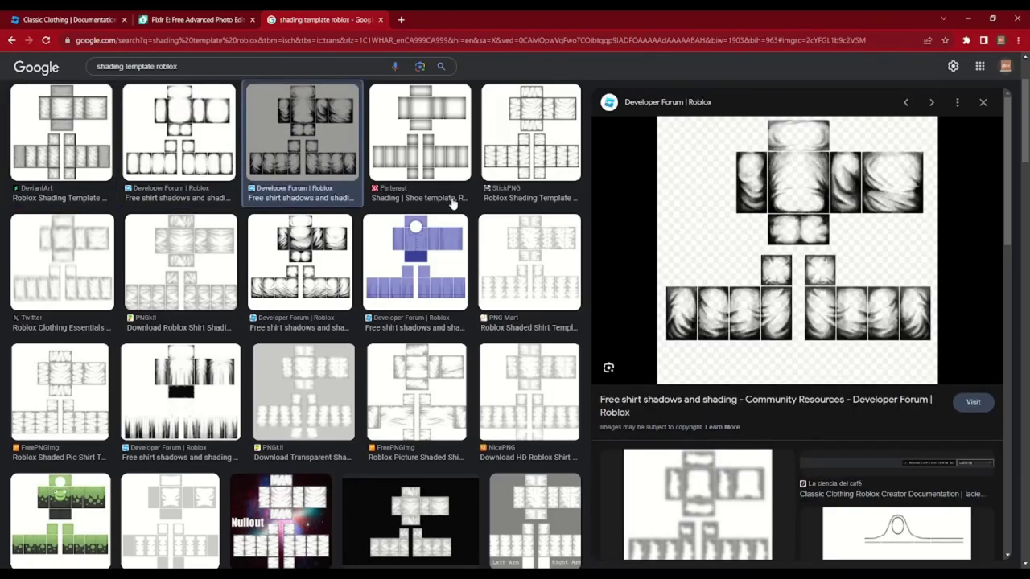
click(315, 268)
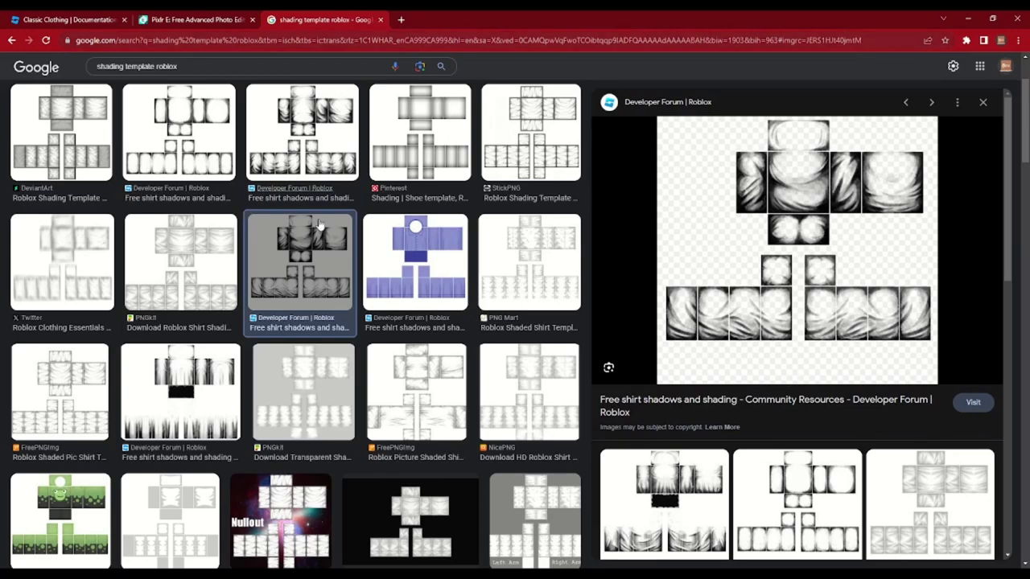
- Switch to Pixlr E, add another empty layer and place it above Layer 3
click(209, 14)
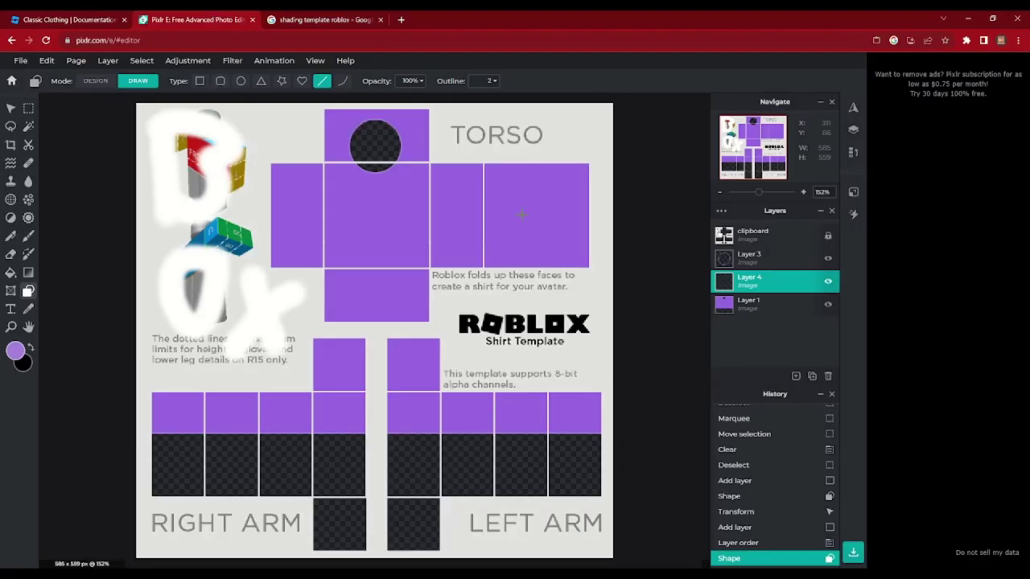
click(794, 375)
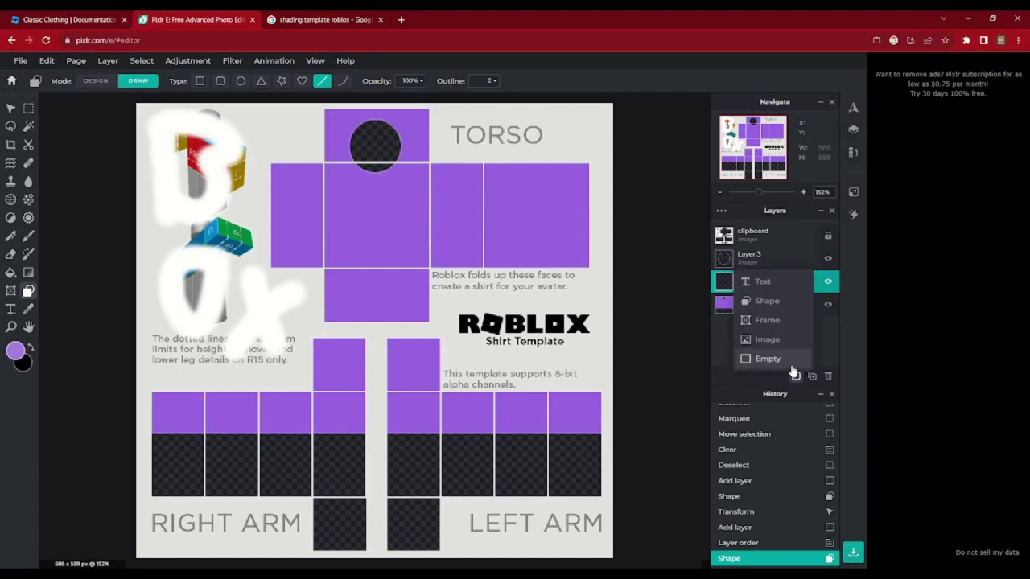
click(792, 362)
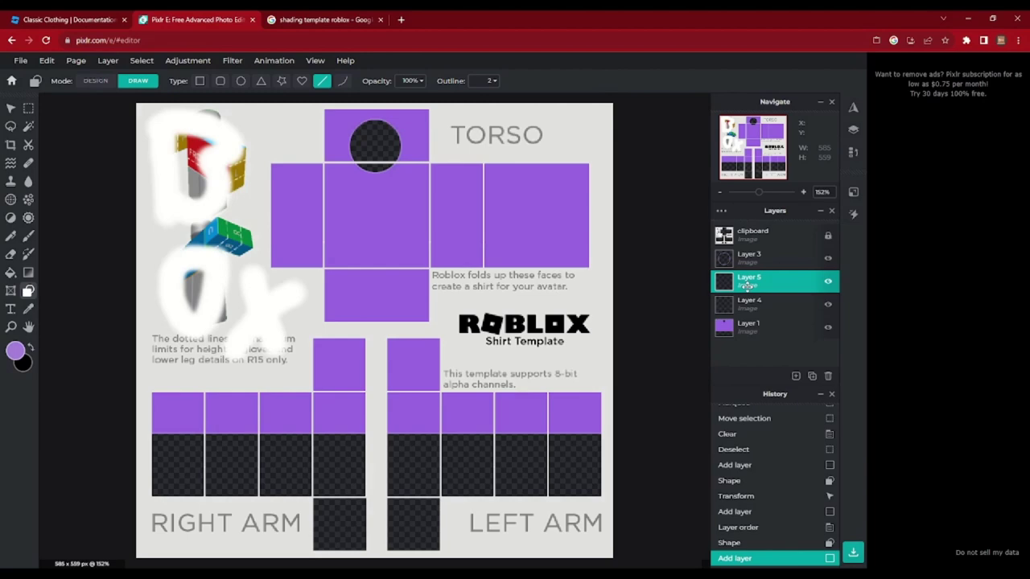
drag(747, 285, 748, 256)
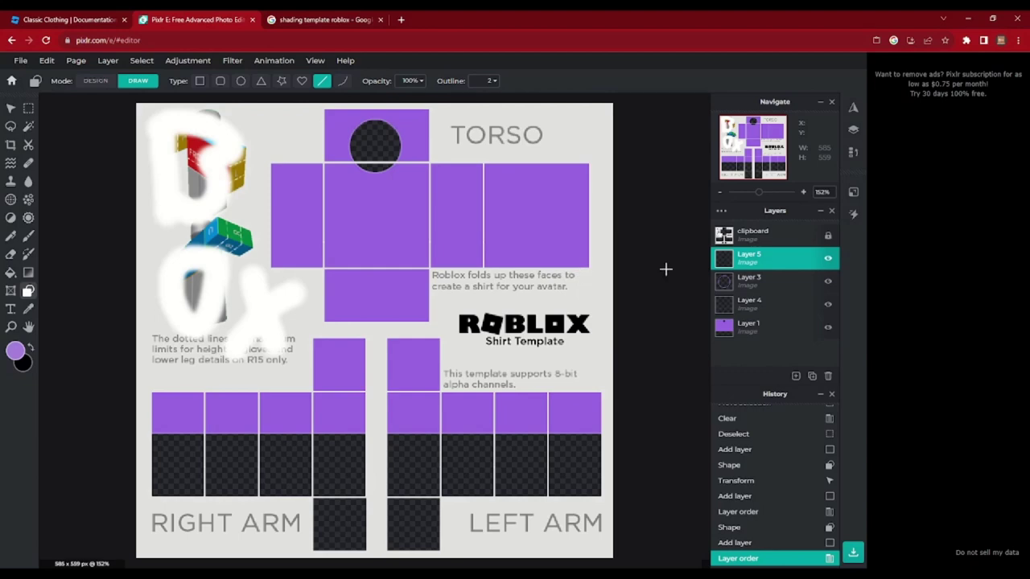
- Paste the copied shading template and scale it to fill the 585 × 559 canvas from position 0, 0
key(ctrl+v)
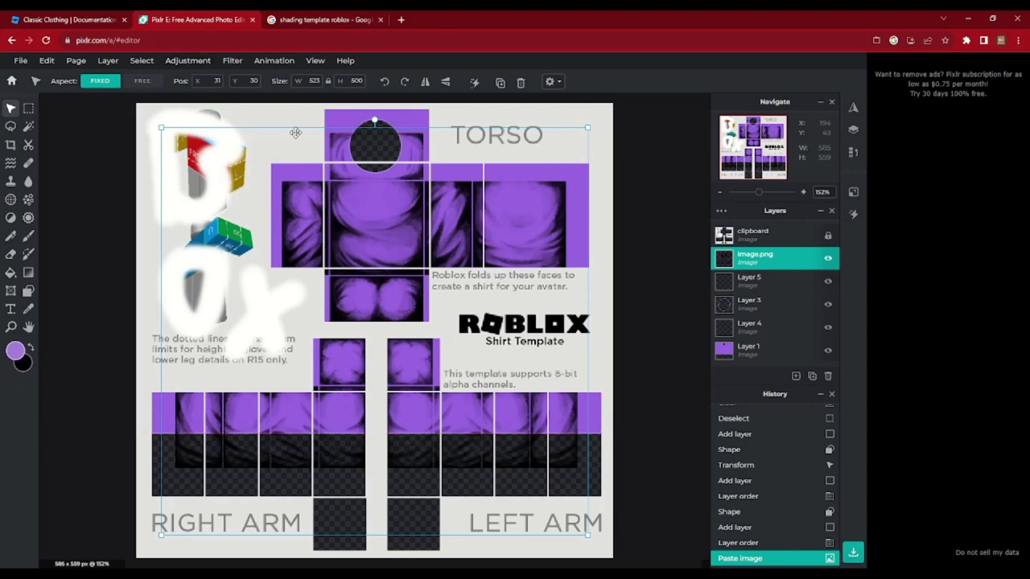
key(ctrl+Tab)
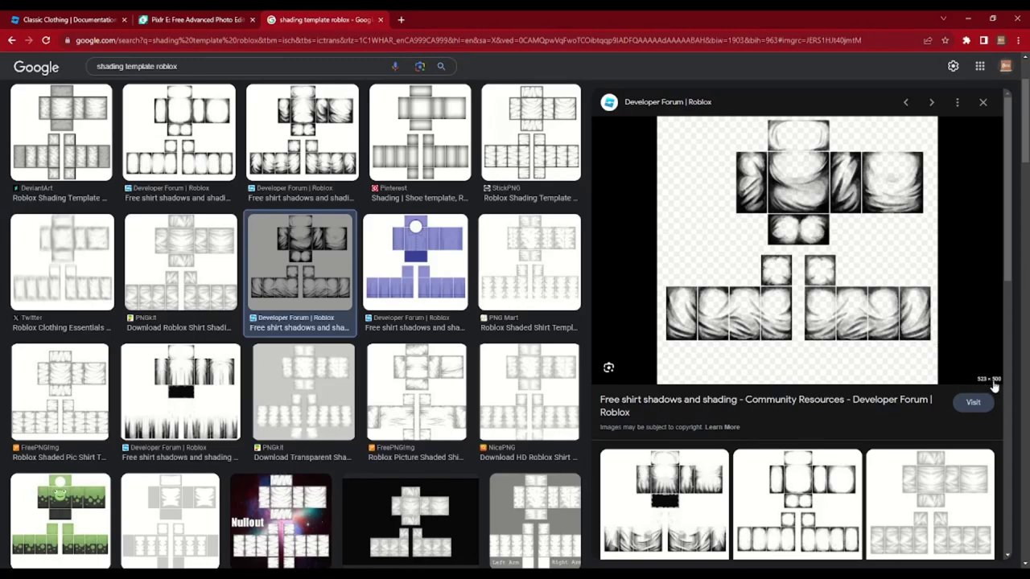
key(ctrl+shift+Tab)
drag(408, 304, 382, 326)
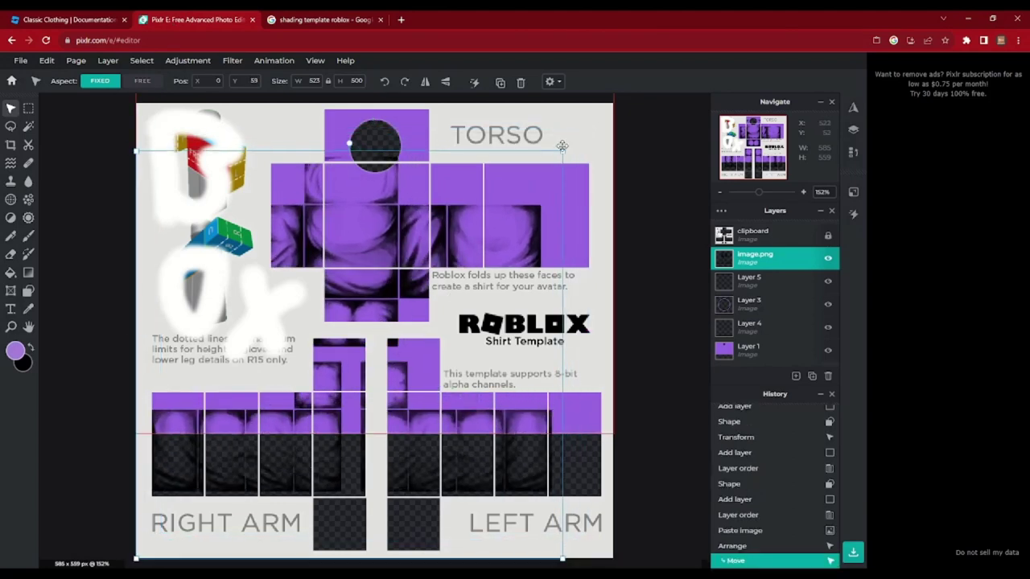
drag(563, 151, 612, 115)
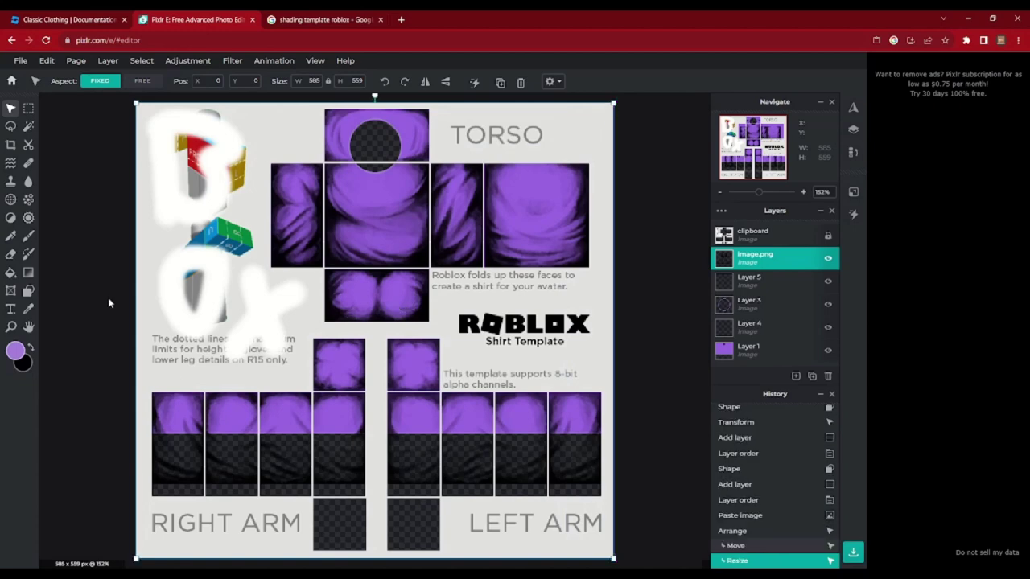
- Preview the PNGkit shirt shading template in the Google image results and return to Pixlr E
click(310, 20)
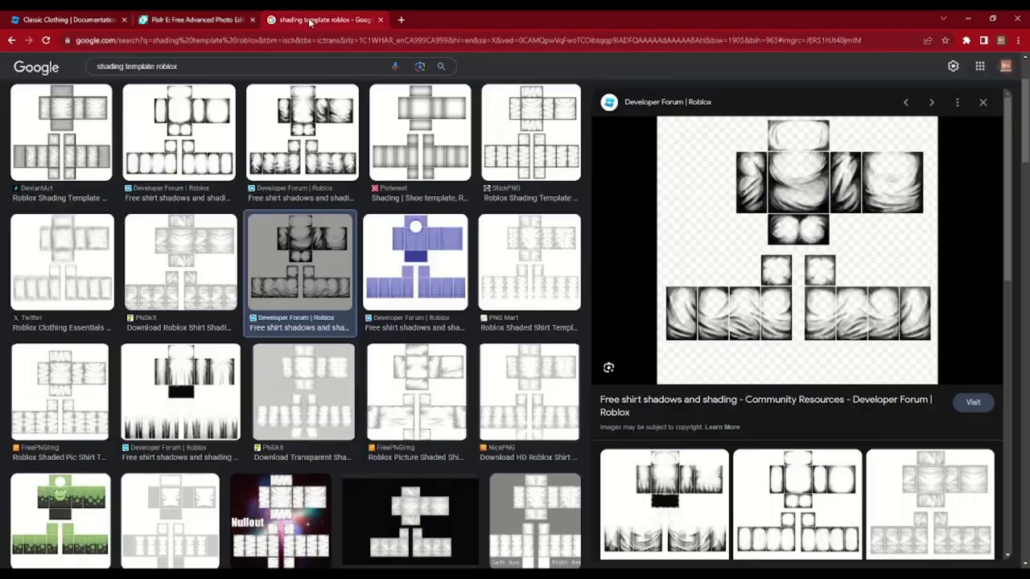
click(176, 248)
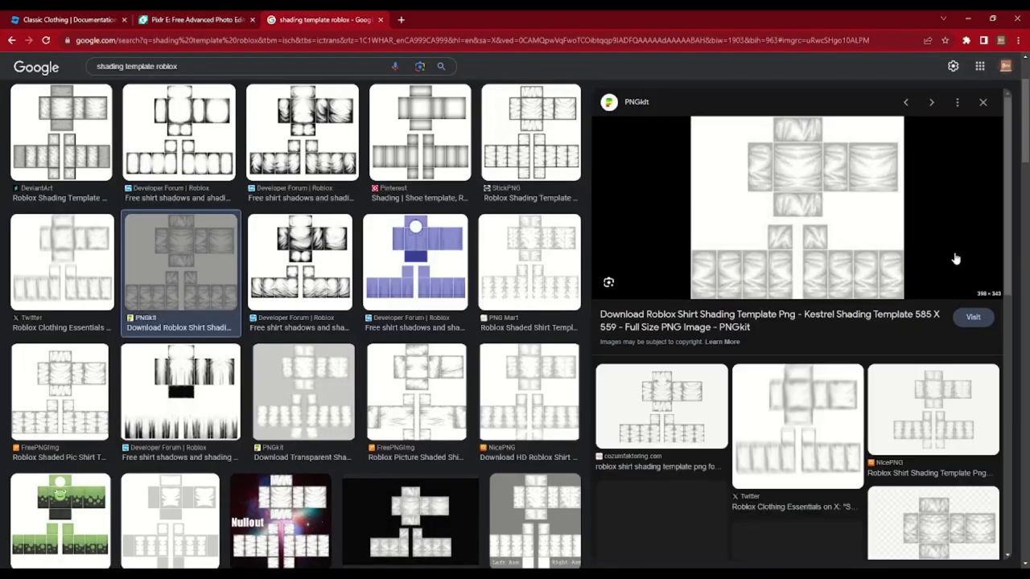
click(60, 133)
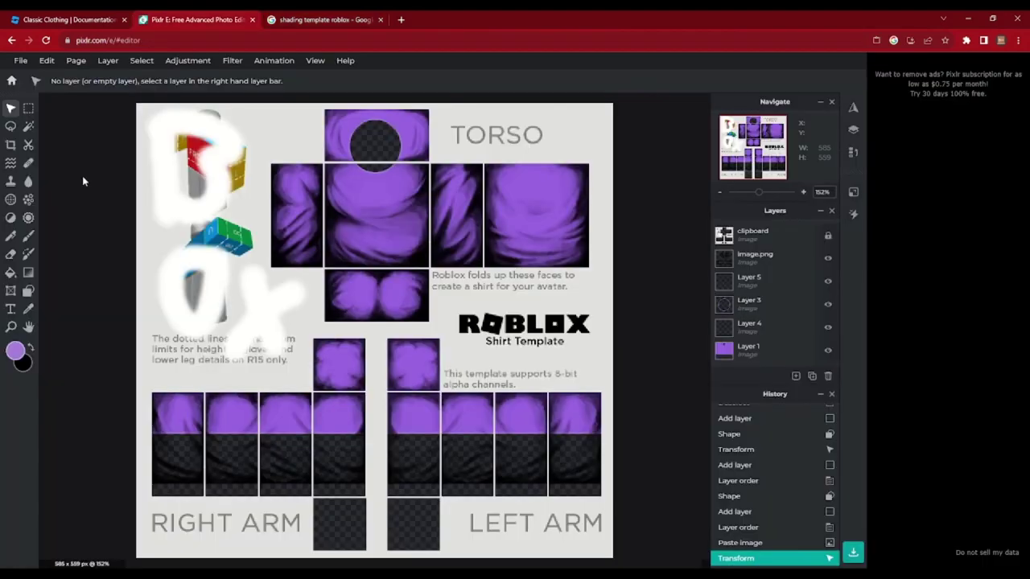
- Erase the shading below the sleeve on the right arm's outer panels of the image.png layer with a 30 px square eraser
scroll(84, 185, down, 1)
scroll(85, 190, up, 2)
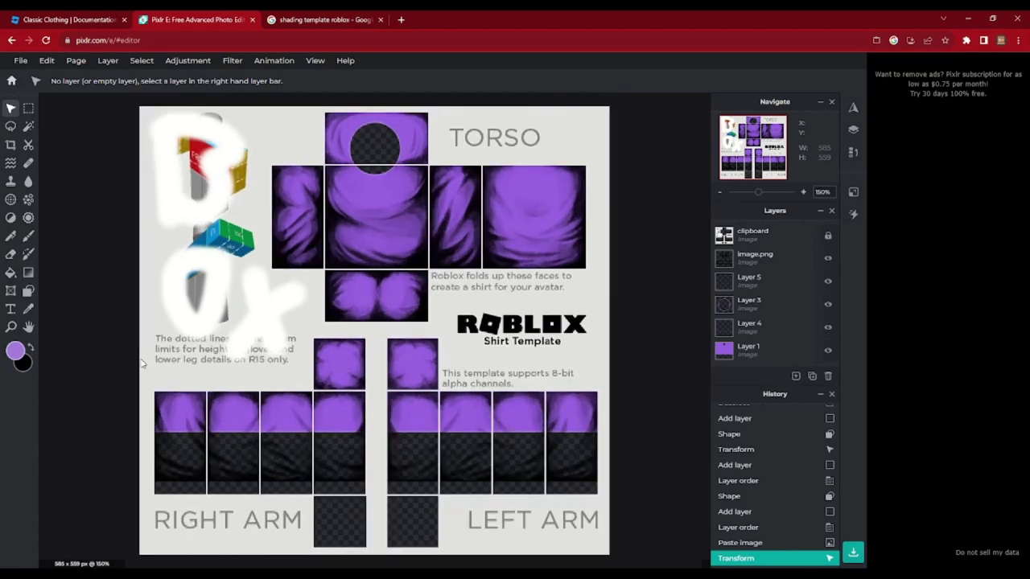
scroll(676, 209, down, 2)
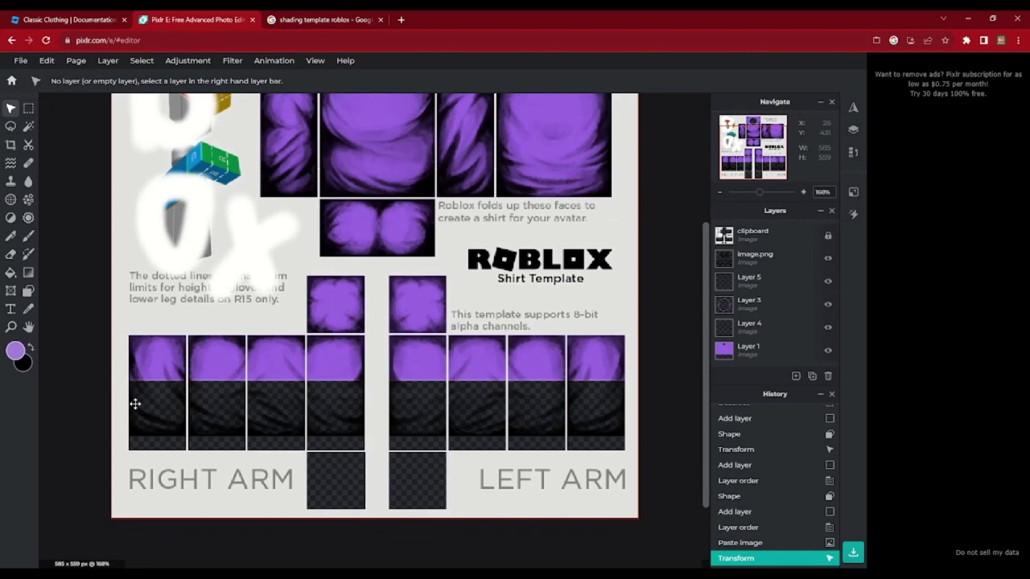
scroll(124, 458, up, 3)
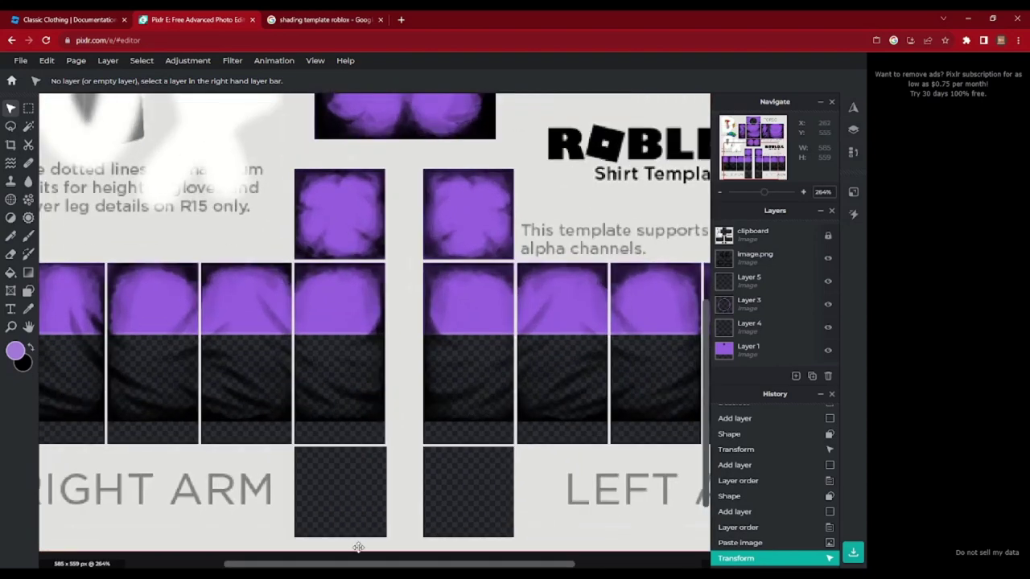
drag(270, 560, 171, 561)
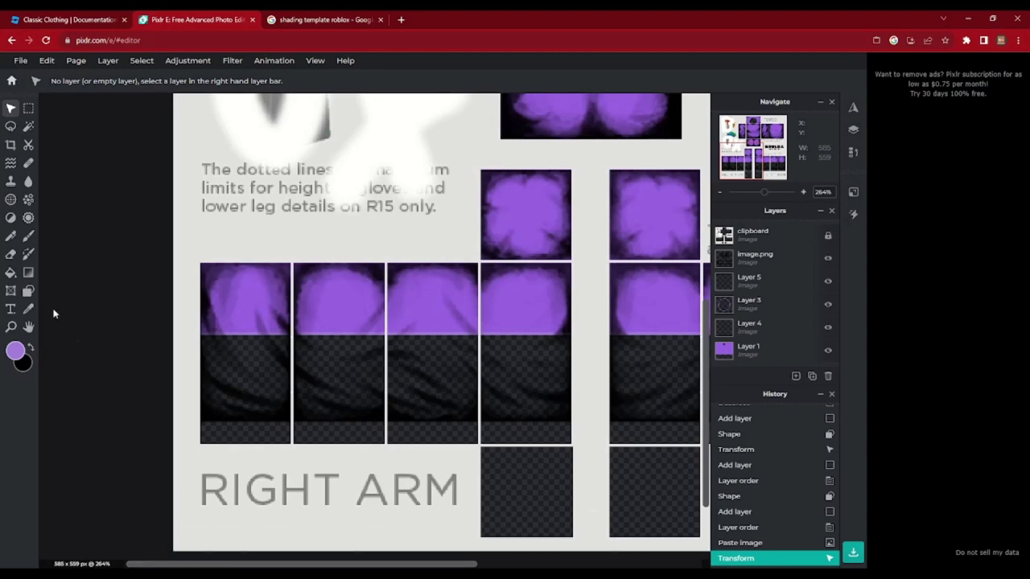
scroll(27, 207, up, 1)
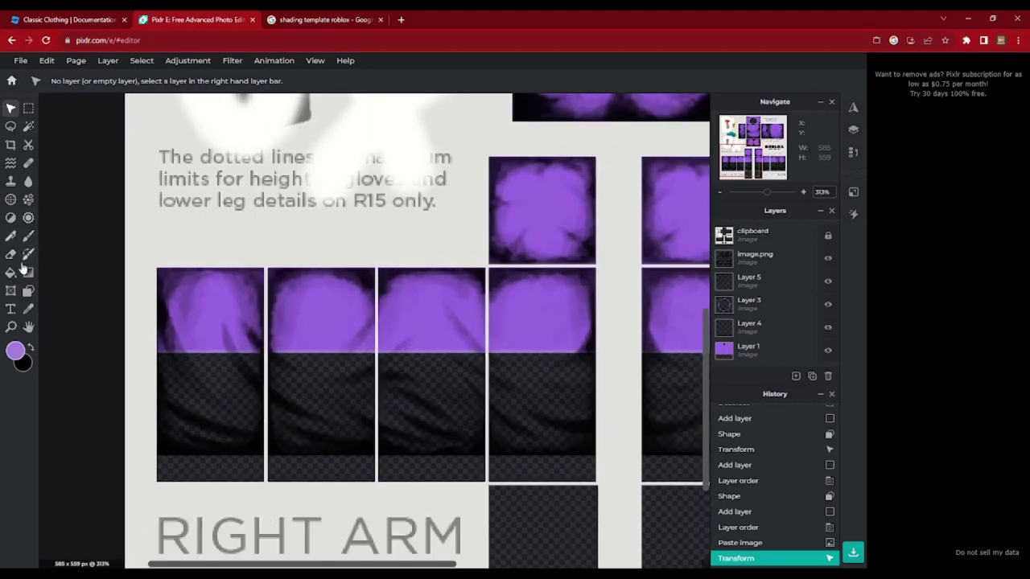
click(11, 256)
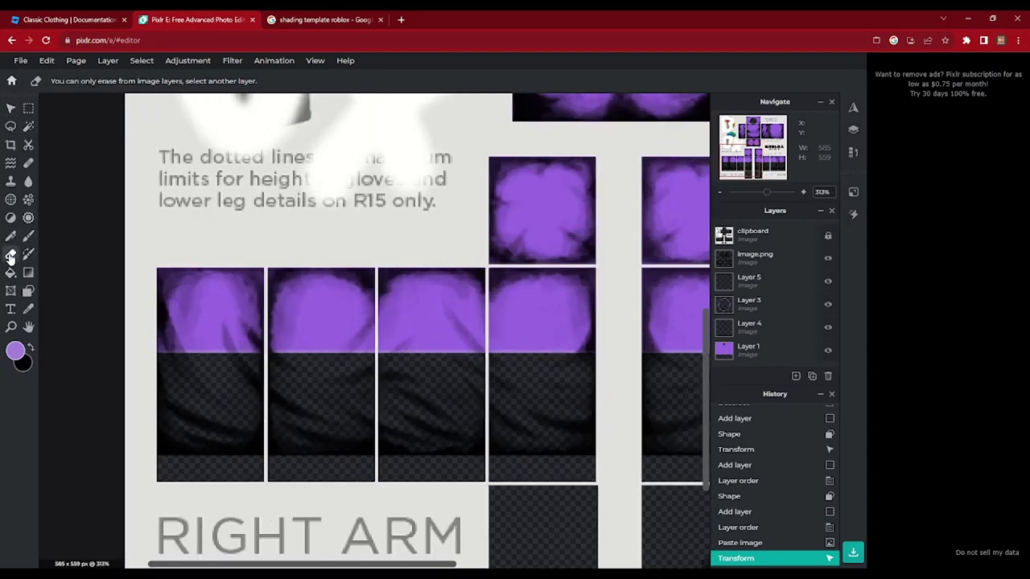
click(760, 257)
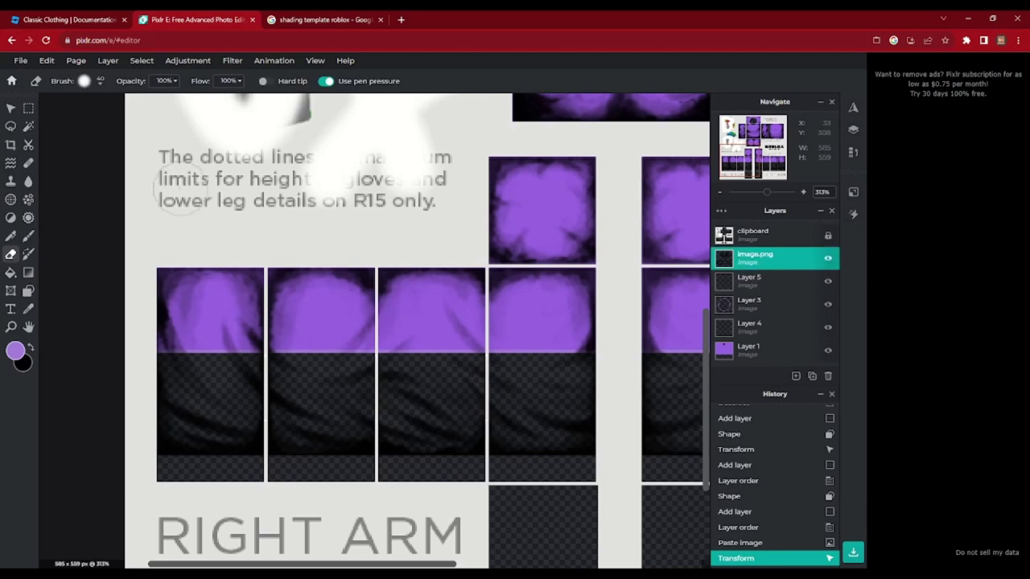
click(94, 85)
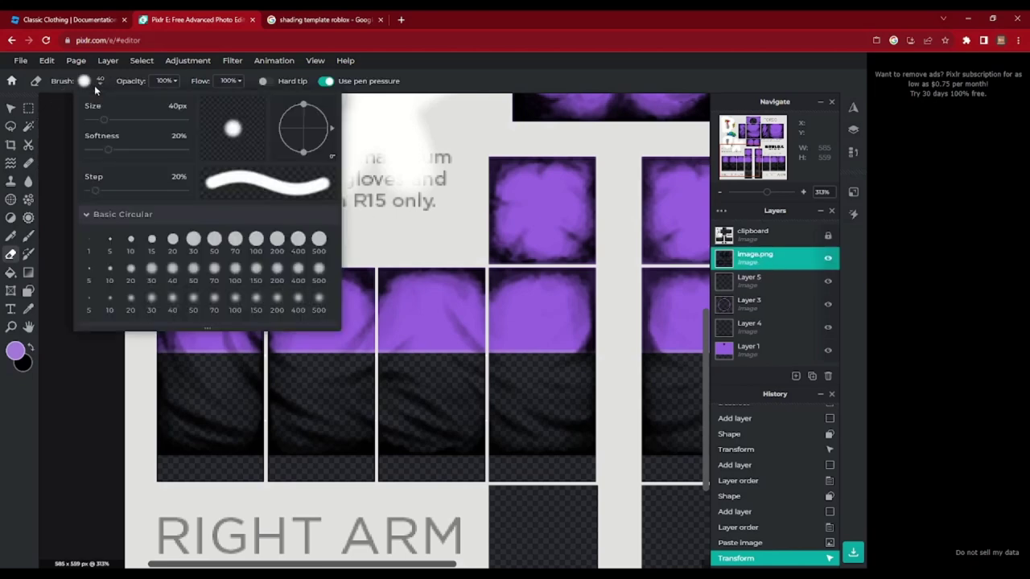
scroll(250, 276, down, 3)
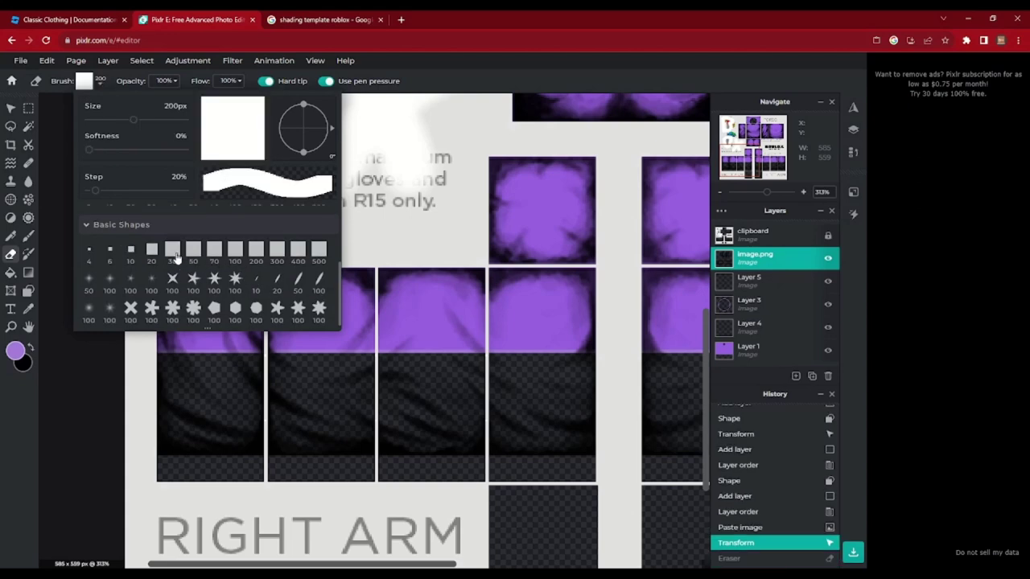
click(171, 251)
click(190, 370)
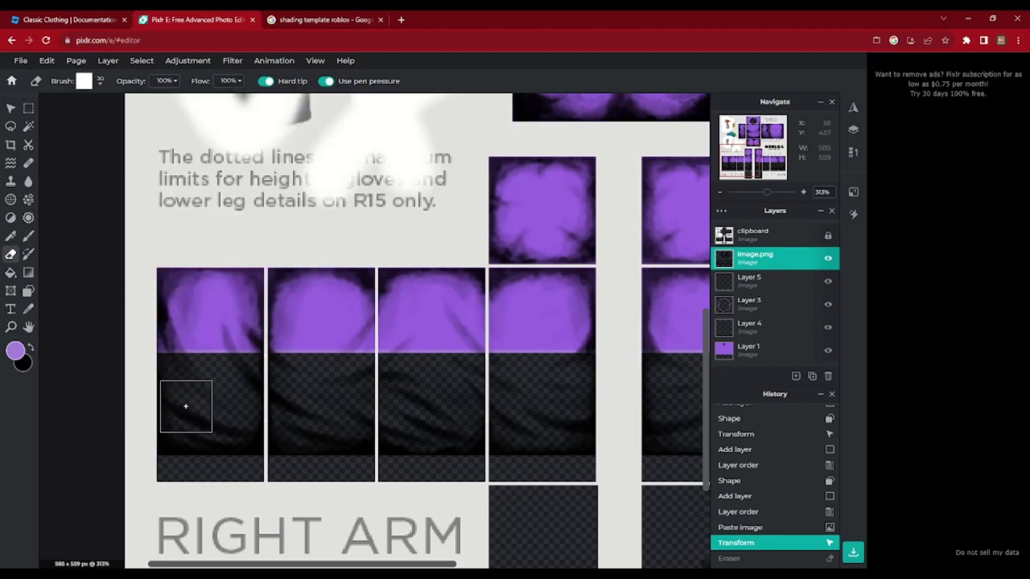
mouse_move(171, 430)
mouse_down()
mouse_move(373, 434)
mouse_move(201, 445)
mouse_move(125, 430)
mouse_move(168, 414)
mouse_move(416, 432)
mouse_up()
- Clear the rest of the shading below the sleeves on both arms with a 70 px square eraser
click(84, 80)
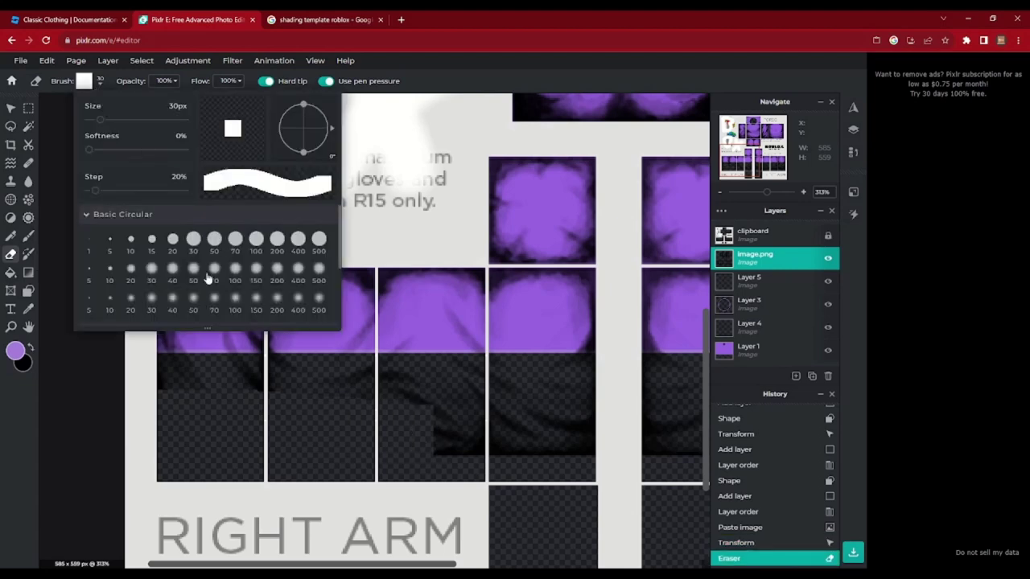
scroll(207, 274, down, 2)
click(217, 257)
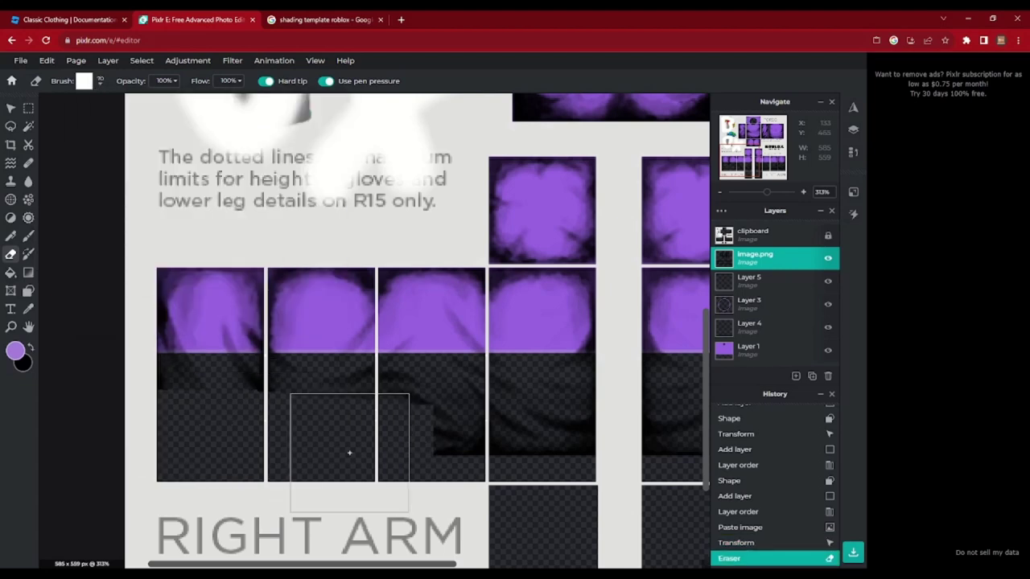
mouse_move(454, 440)
mouse_down()
mouse_move(191, 419)
mouse_move(458, 432)
mouse_move(592, 424)
mouse_move(529, 435)
mouse_up()
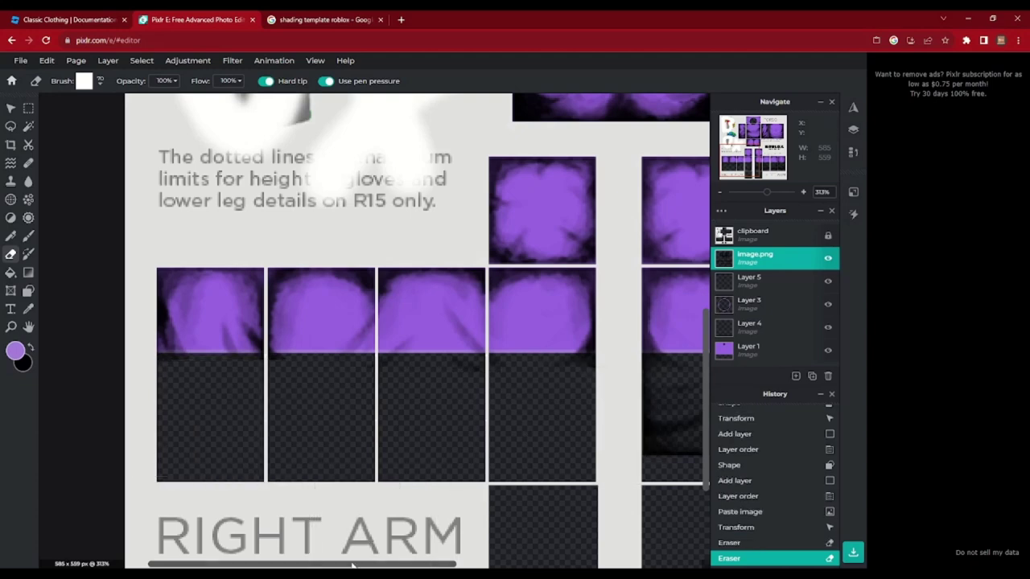
drag(352, 564, 581, 563)
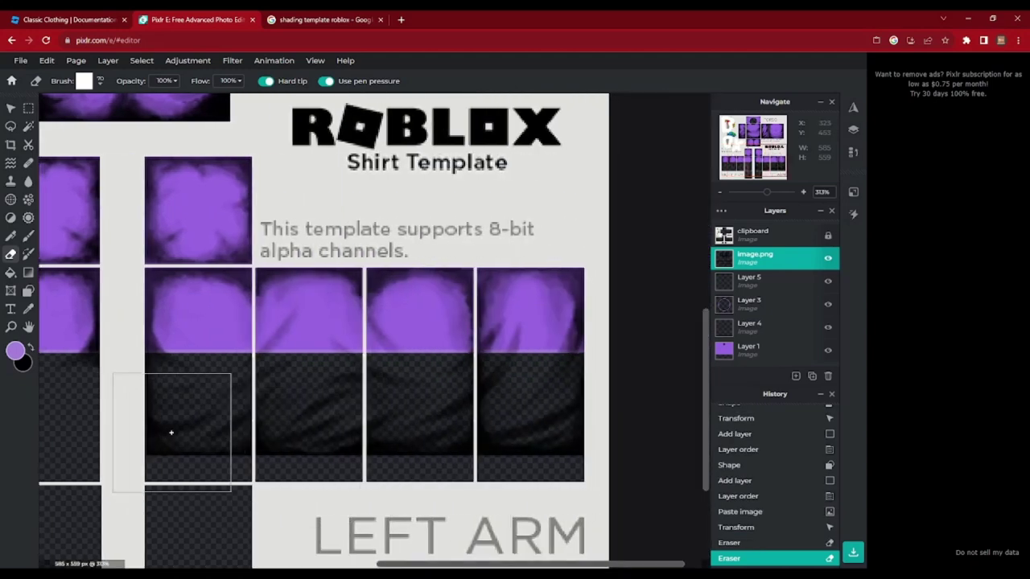
mouse_move(177, 414)
mouse_down()
mouse_move(549, 420)
mouse_move(364, 419)
mouse_move(444, 411)
mouse_move(201, 427)
mouse_up()
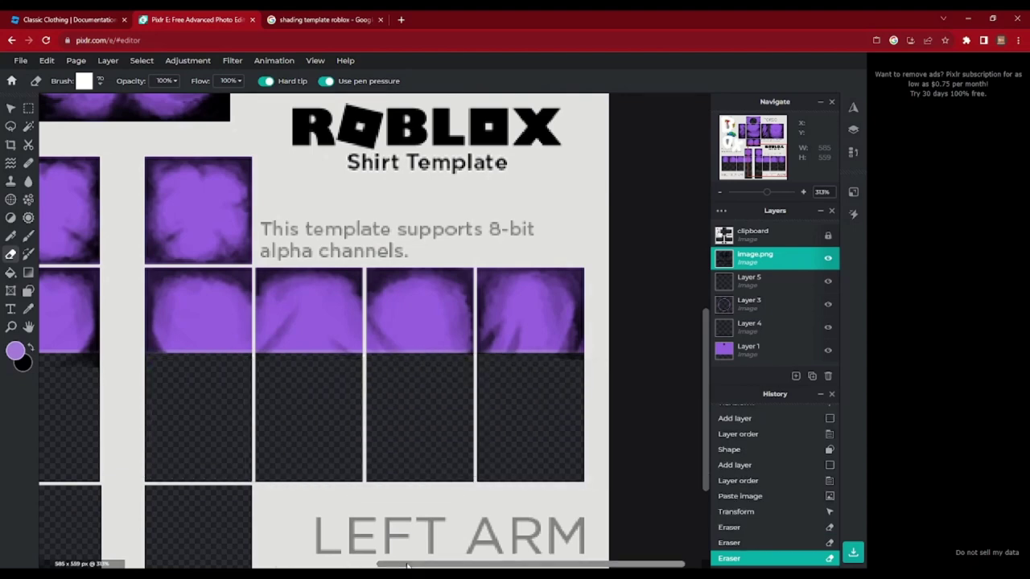
- Erase the leftover shading strip directly under the sleeve hems across all panels of both arms
scroll(262, 407, up, 3)
click(419, 392)
click(419, 391)
click(419, 391)
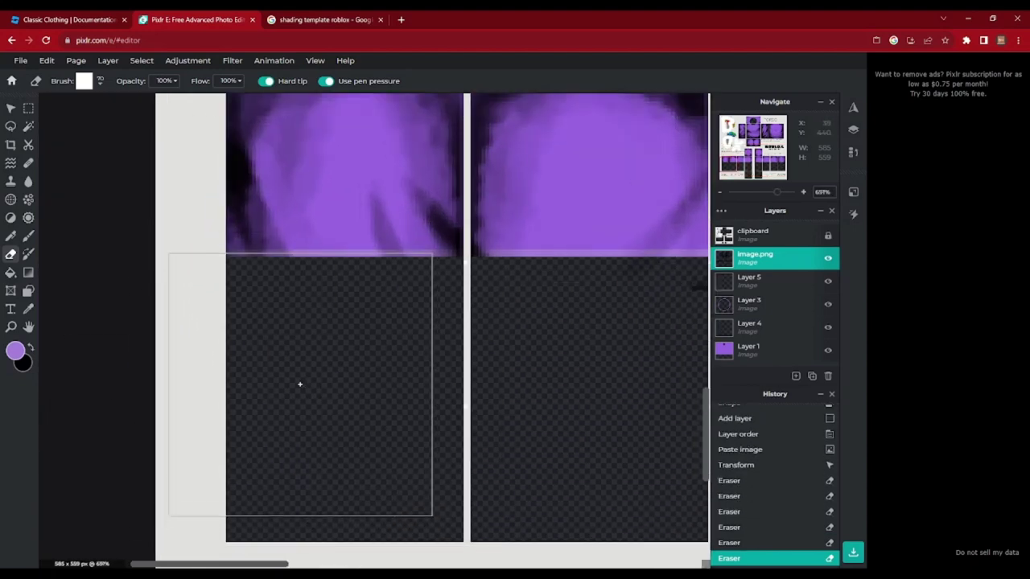
drag(267, 564, 373, 565)
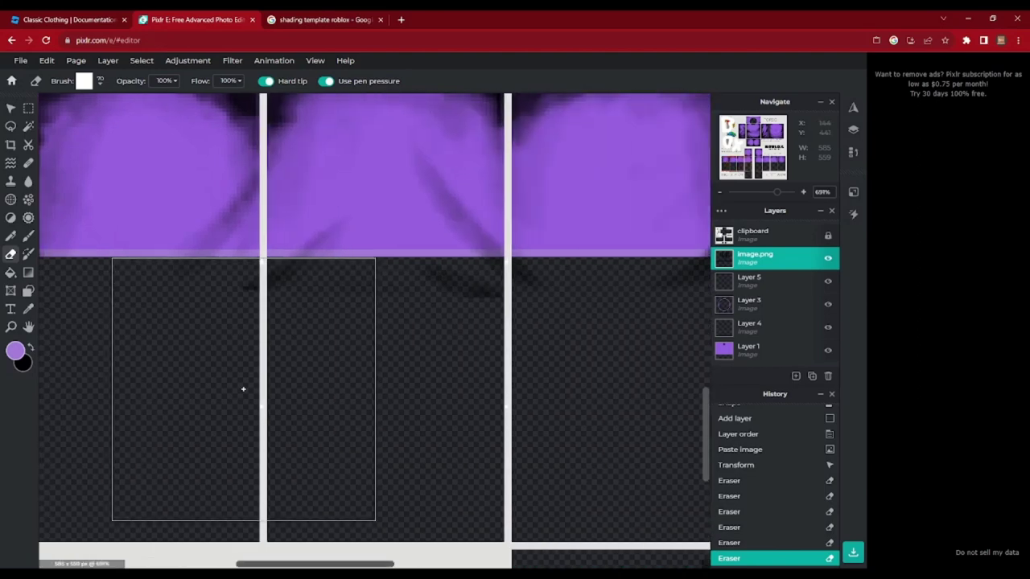
drag(268, 390, 355, 391)
click(421, 390)
drag(354, 564, 453, 564)
drag(268, 393, 195, 389)
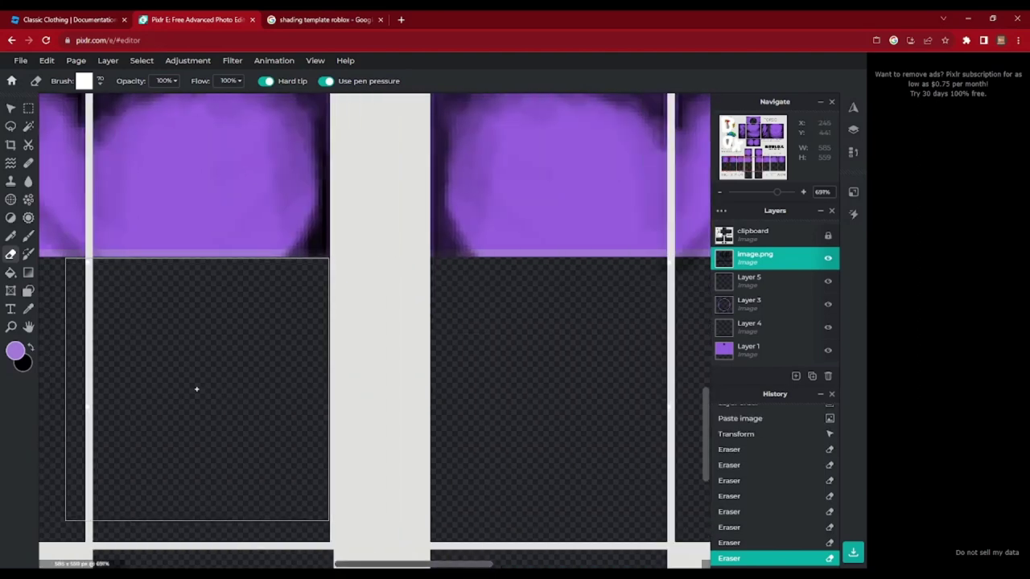
mouse_move(362, 564)
mouse_down()
mouse_move(462, 565)
mouse_move(424, 564)
mouse_up()
drag(253, 389, 548, 389)
drag(498, 564, 607, 564)
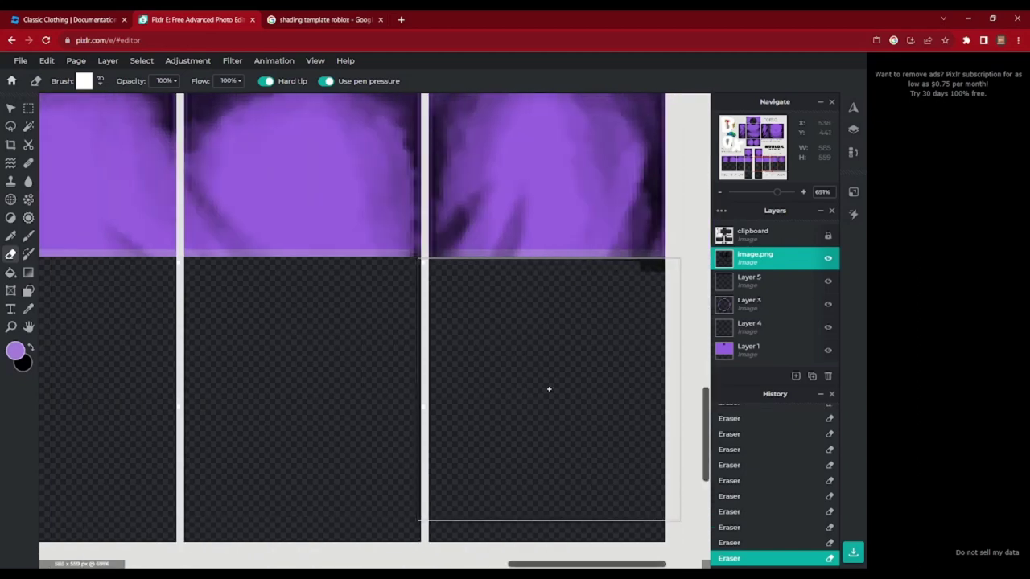
scroll(547, 389, down, 6)
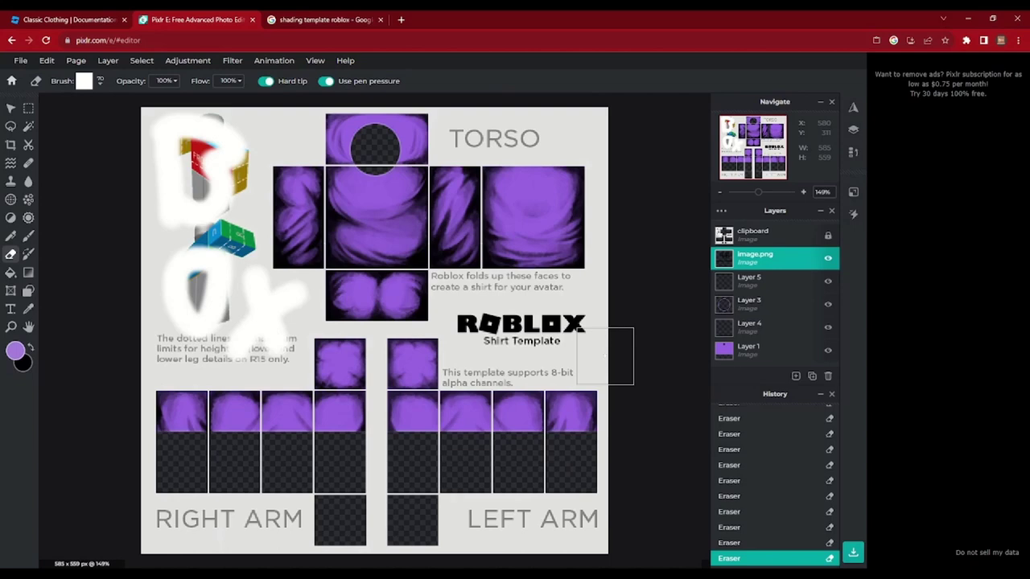
- Lower the opacity of the image.png shading layer to 46
click(10, 107)
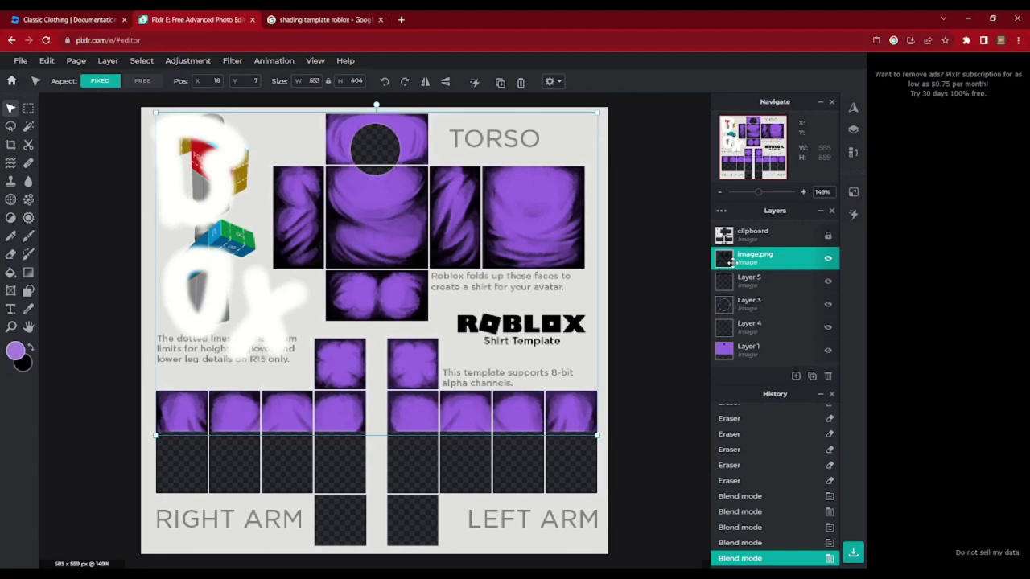
click(747, 259)
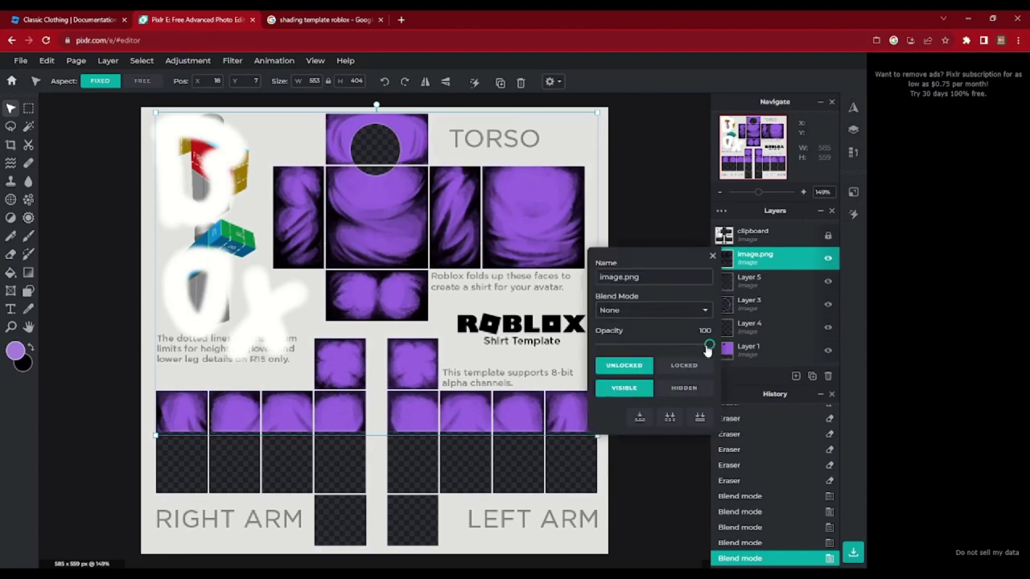
drag(708, 347, 650, 344)
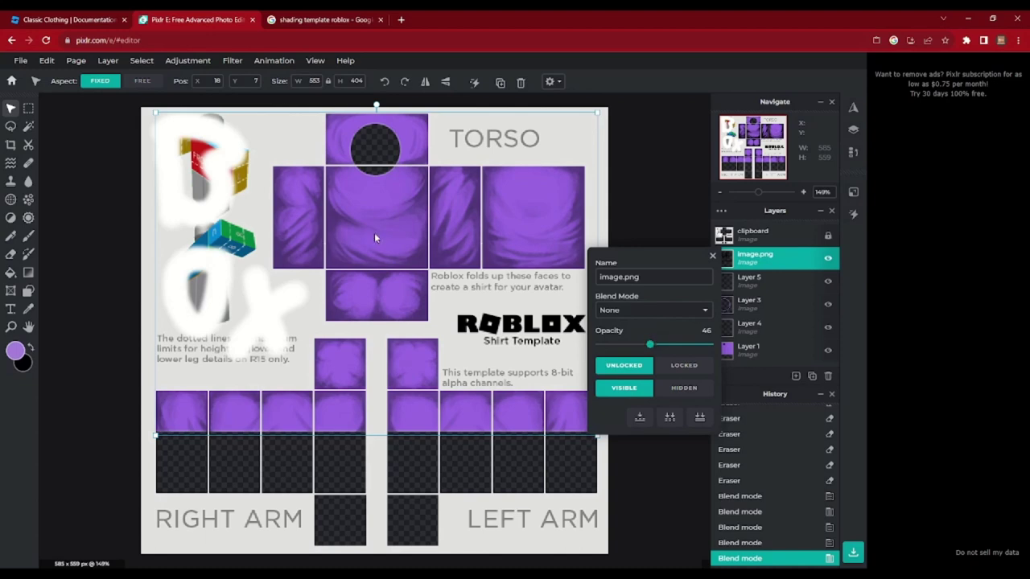
click(661, 233)
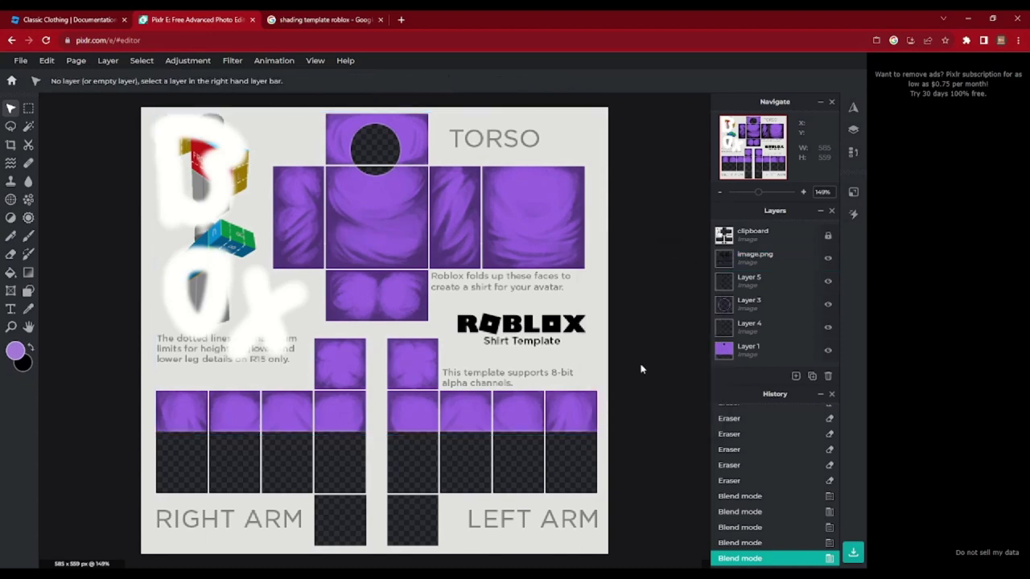
scroll(428, 333, up, 2)
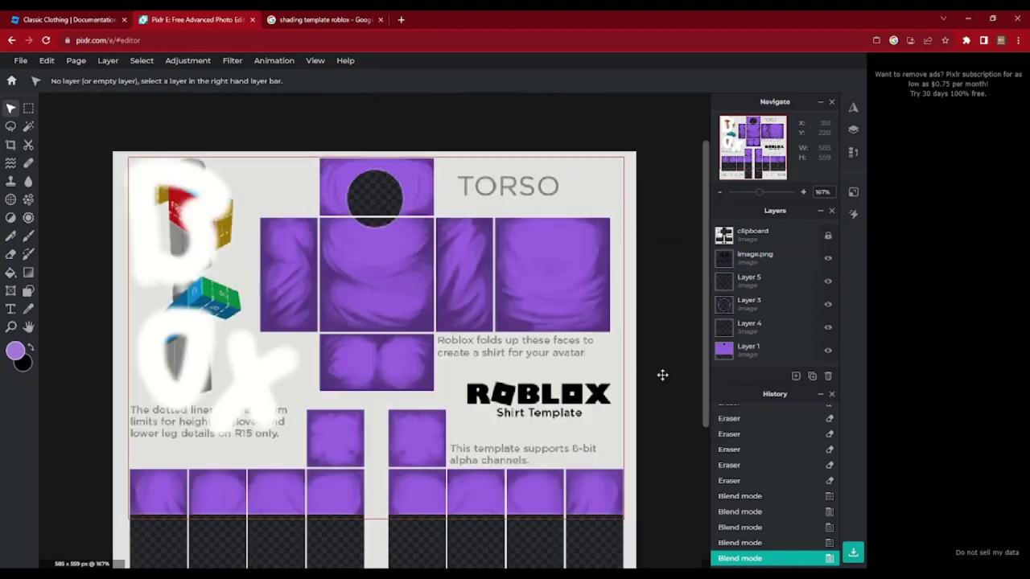
scroll(135, 243, down, 2)
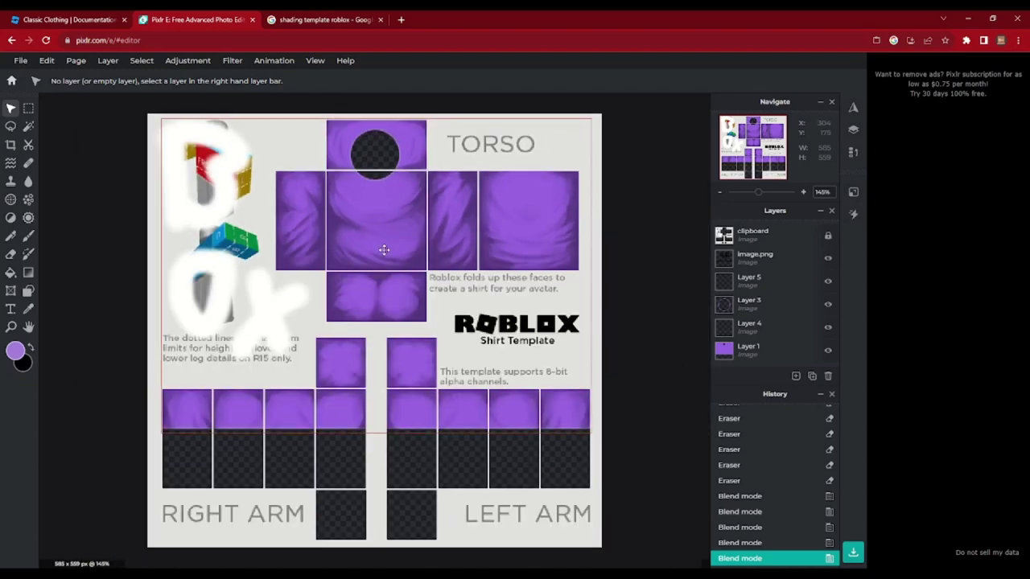
scroll(607, 277, down, 2)
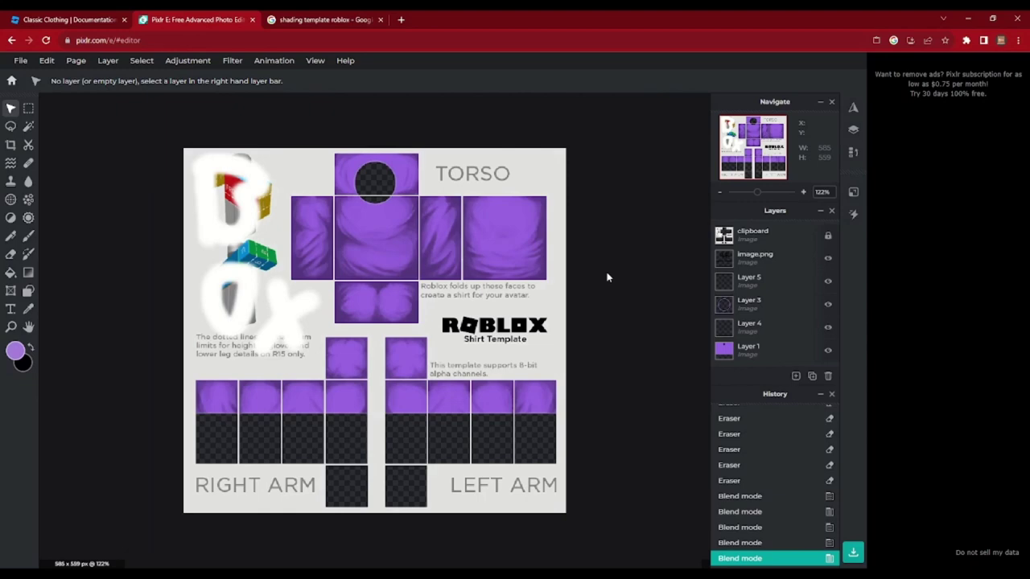
scroll(643, 254, up, 2)
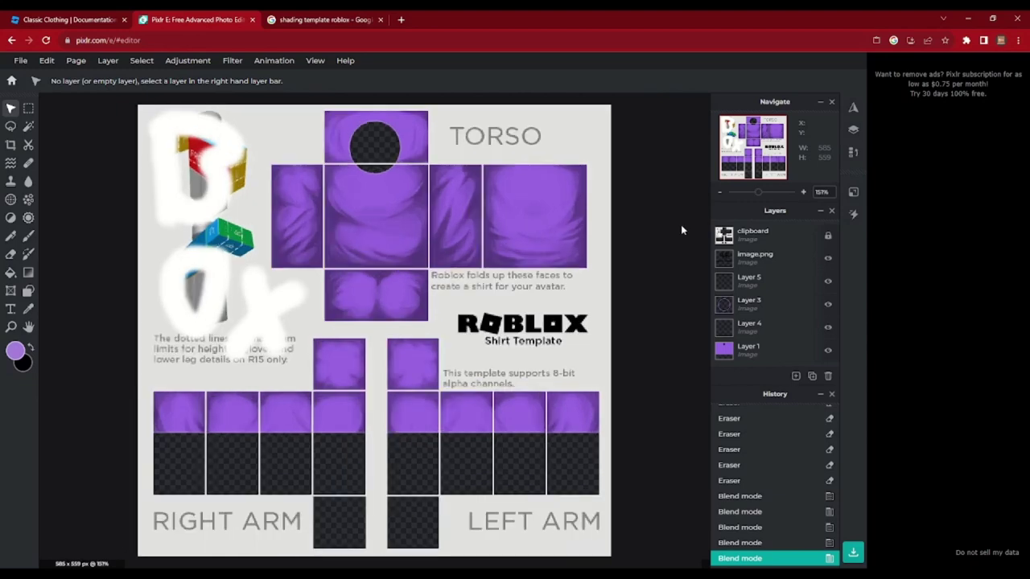
scroll(681, 229, down, 1)
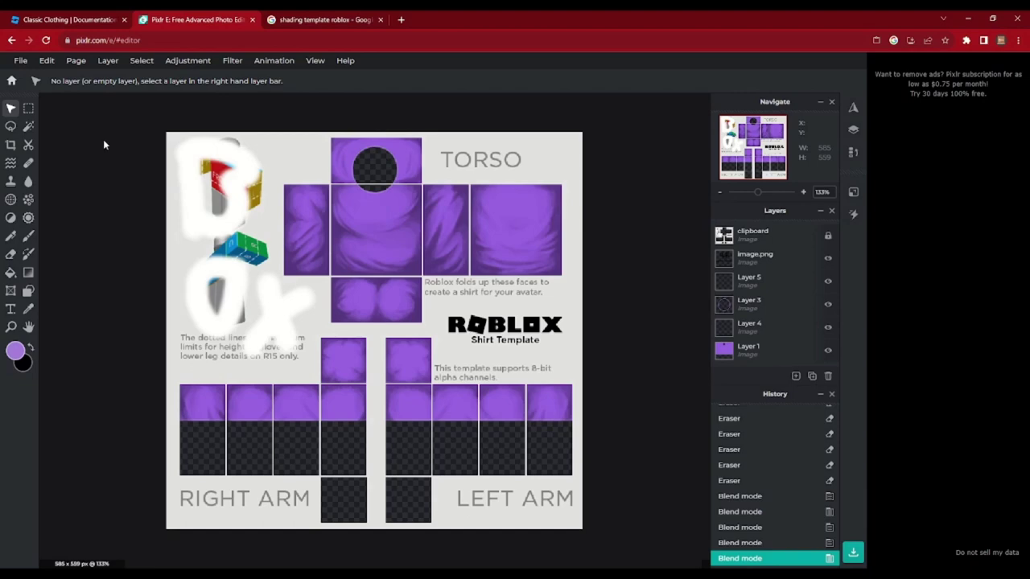
- Save the shirt design as a transparent PNG file named Simple Shirt.png
click(20, 61)
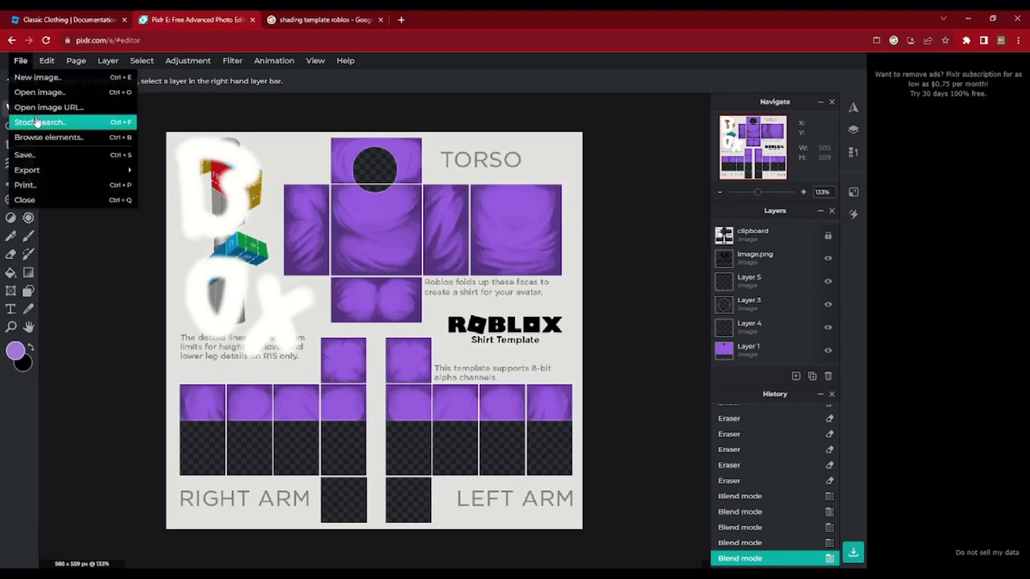
click(25, 154)
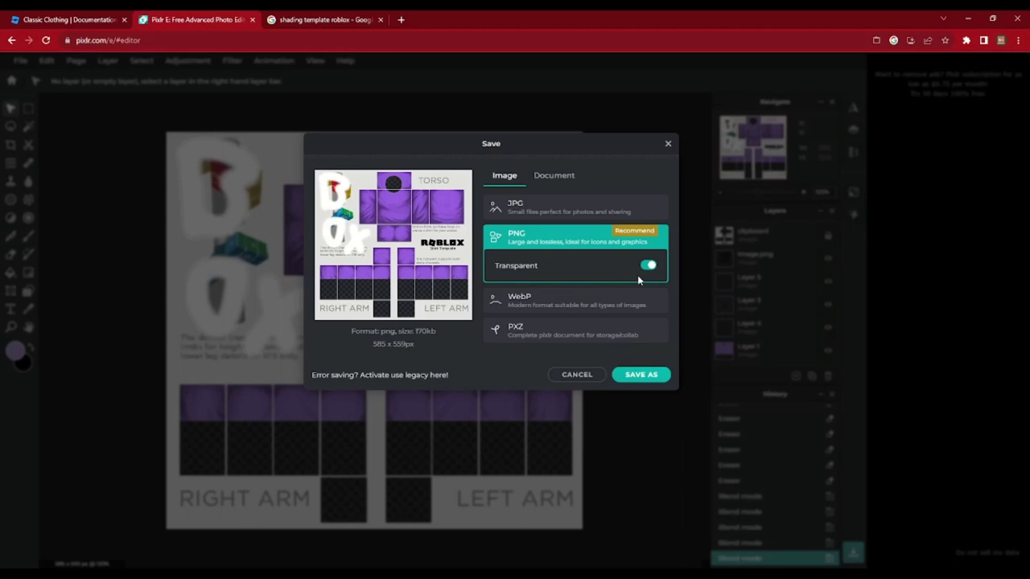
click(646, 375)
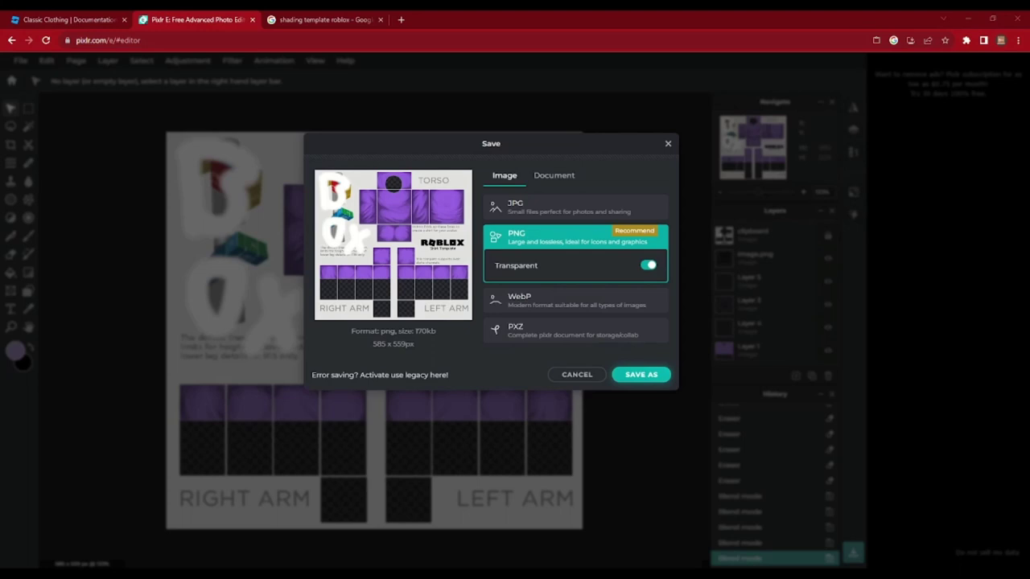
- Switch to the Roblox site, go to the Creator Hub and start uploading a new avatar item asset
click(87, 19)
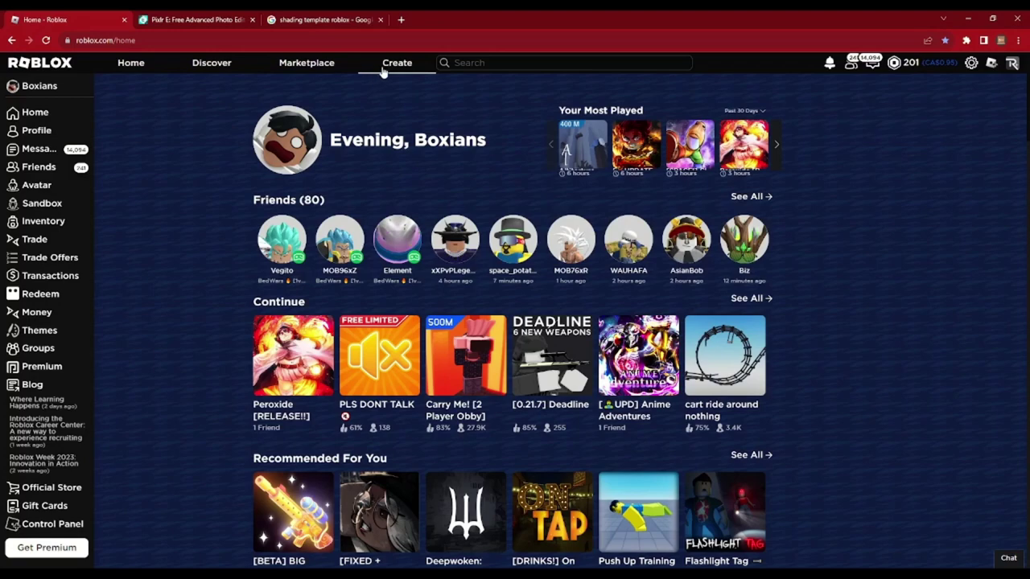
click(383, 70)
scroll(64, 190, down, 4)
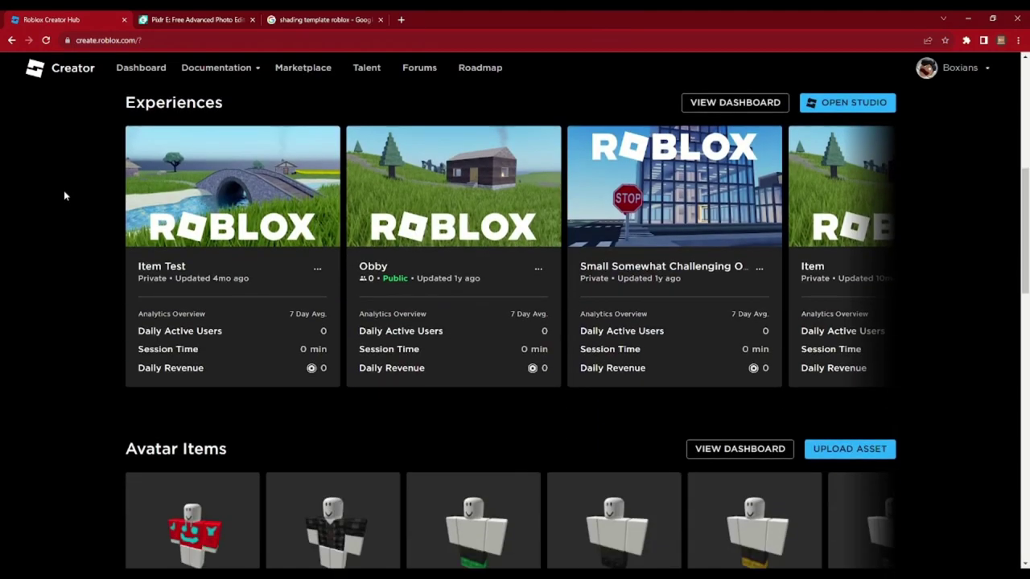
scroll(63, 189, down, 3)
scroll(64, 193, up, 1)
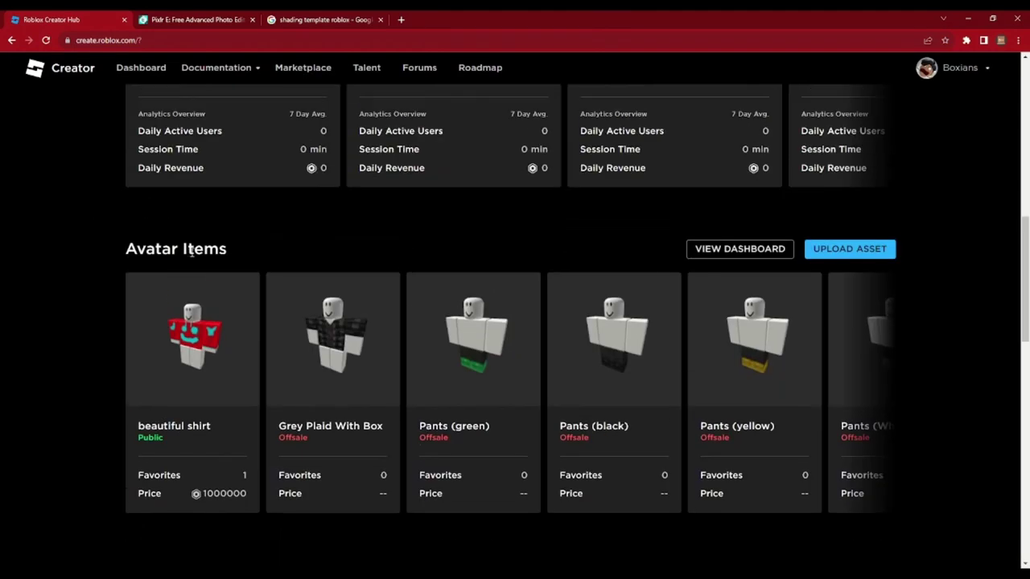
click(837, 254)
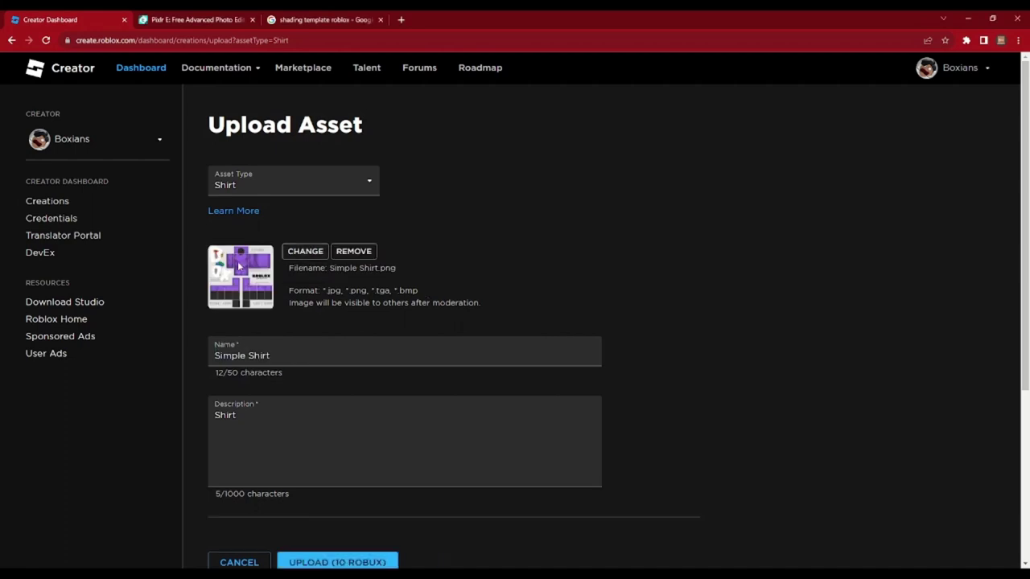
- Replace the shirt asset's description with "Simple Shirt."
scroll(238, 265, down, 1)
click(262, 299)
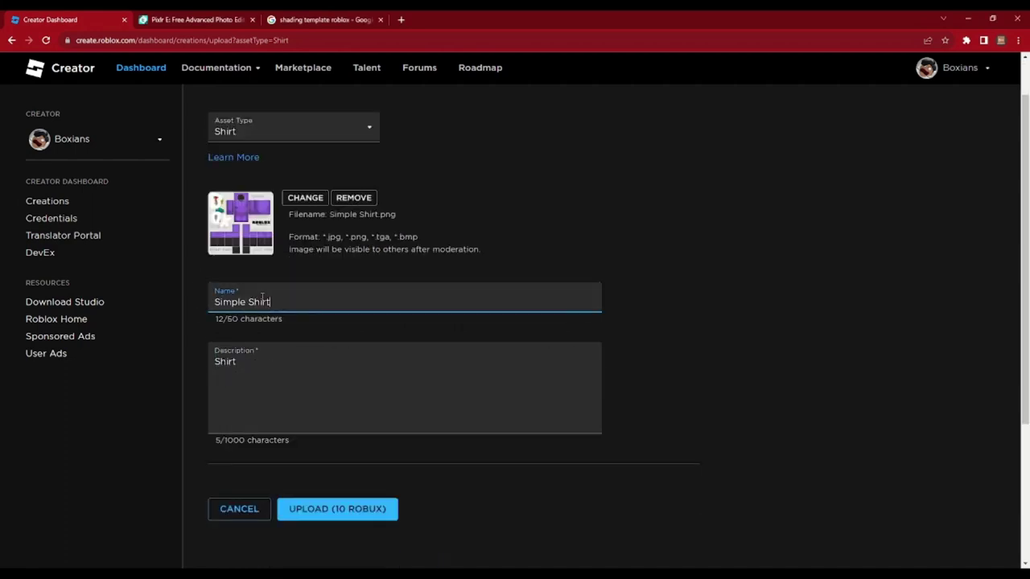
drag(248, 367, 2, 343)
key(BackSpace)
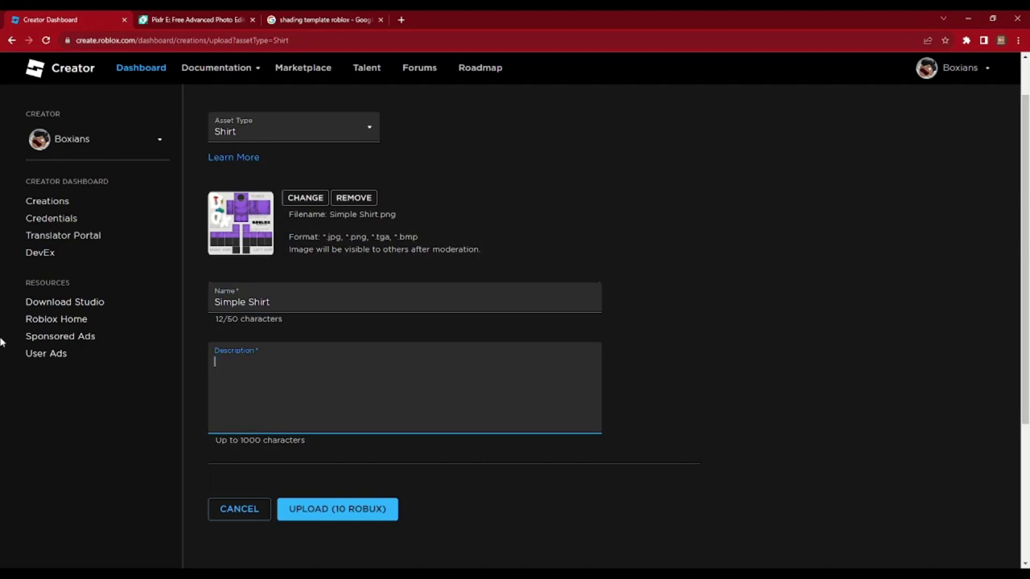
text(Simpl)
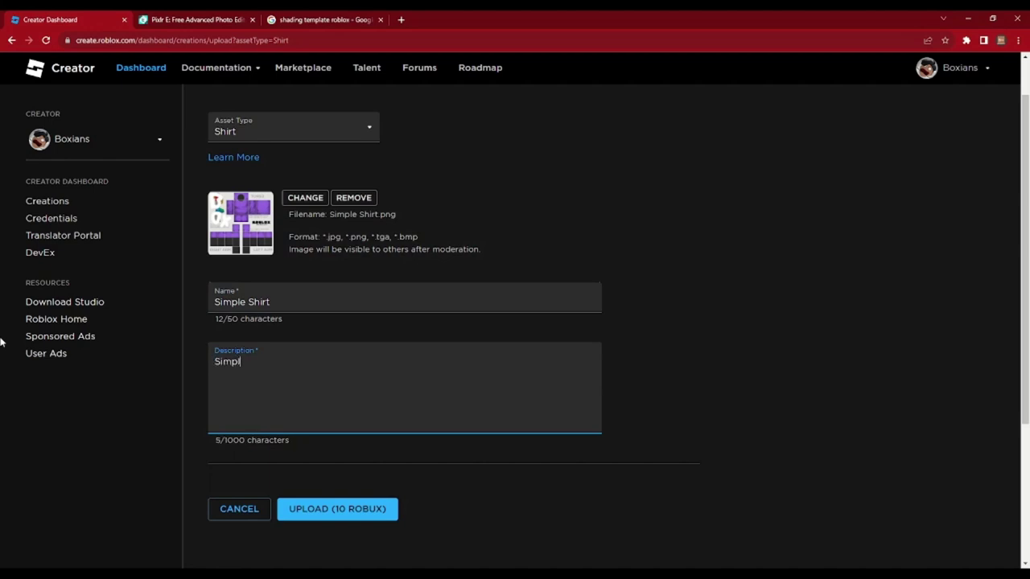
text(e Shirt.)
click(331, 401)
- Upload the Simple Shirt asset for 10 Robux and approve the charge
scroll(331, 400, down, 1)
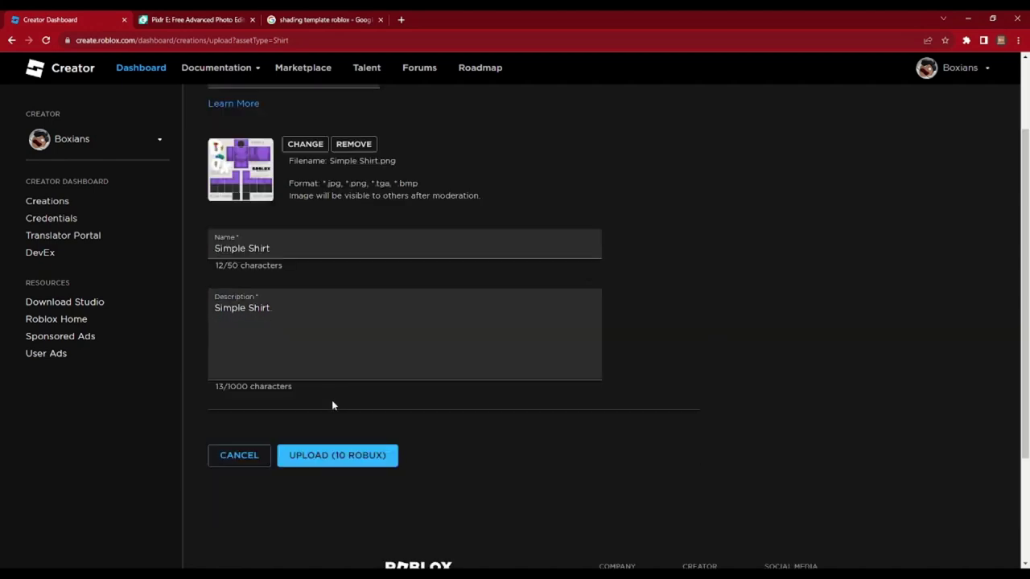
click(334, 454)
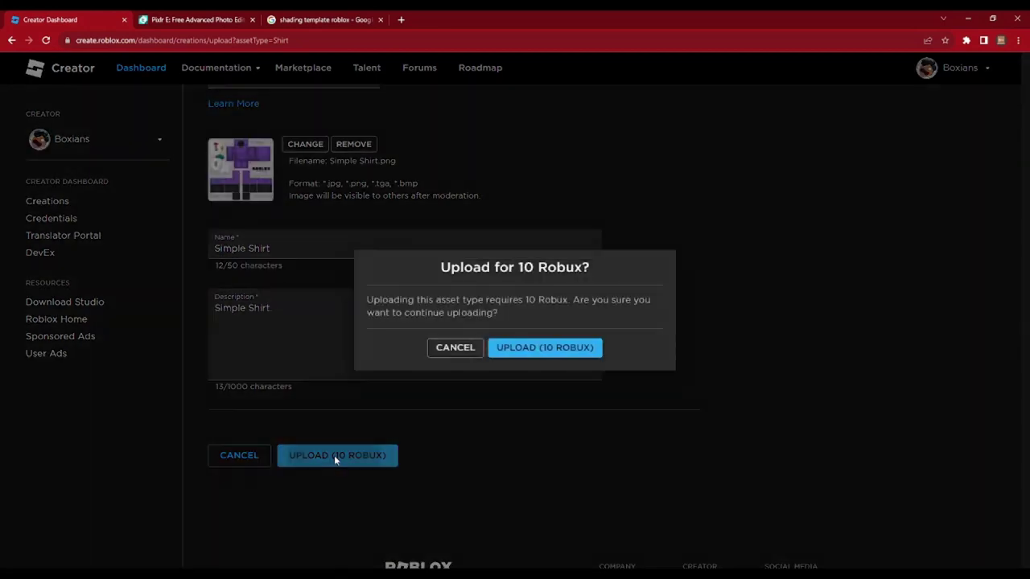
click(569, 354)
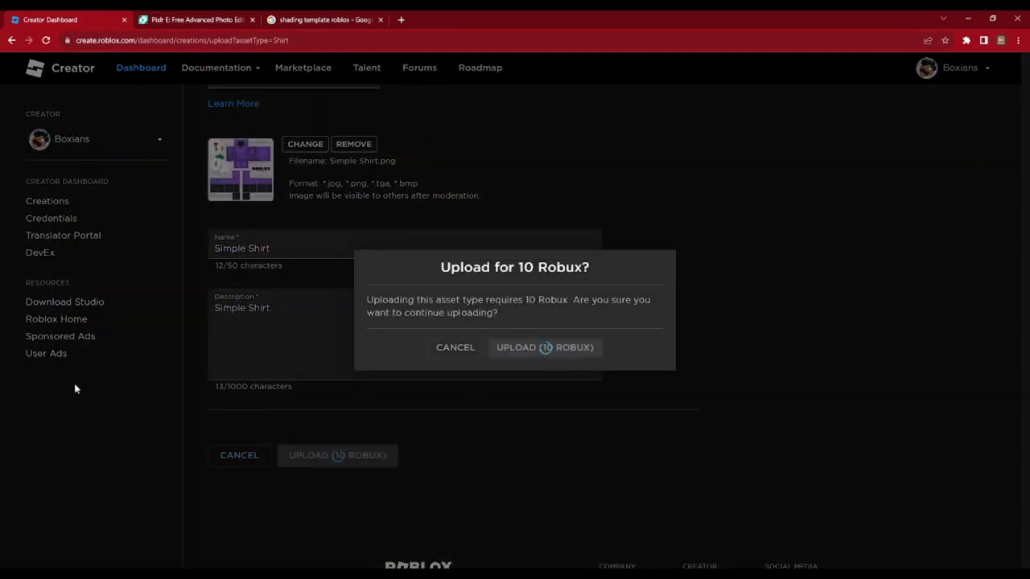
- Open the configuration page of the uploaded Simple Shirt from the Classic Shirts creations
scroll(306, 362, down, 1)
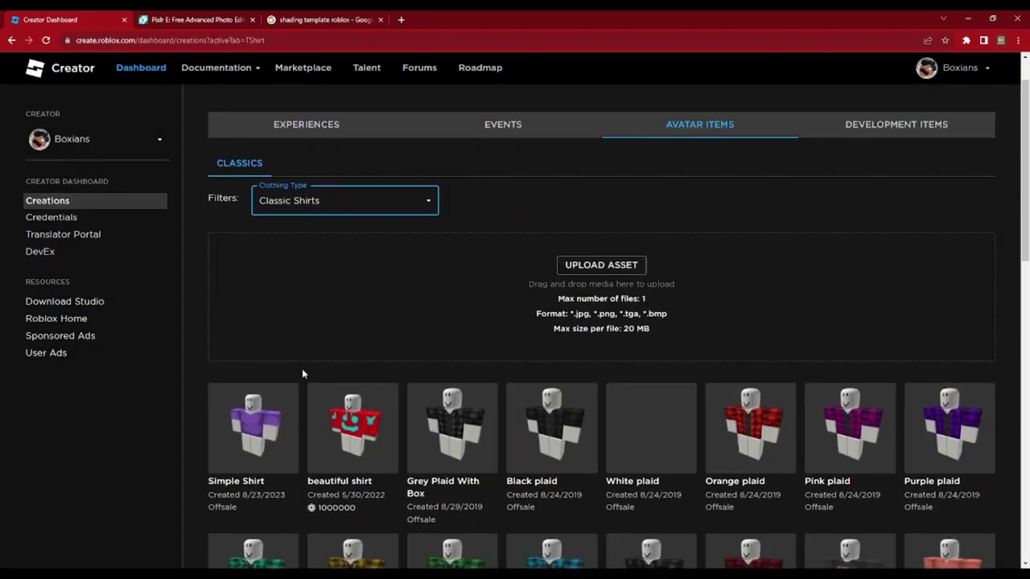
click(246, 494)
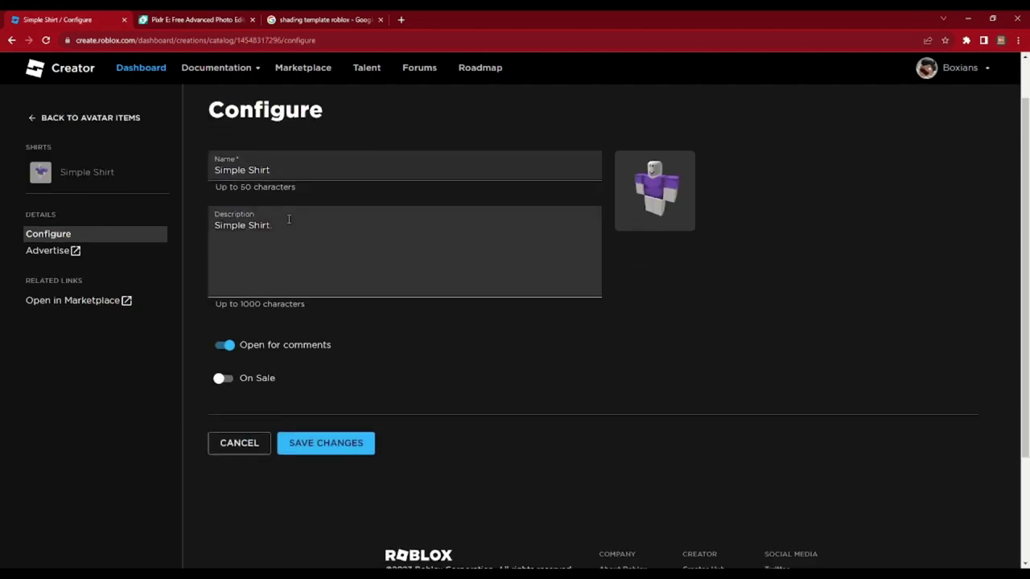